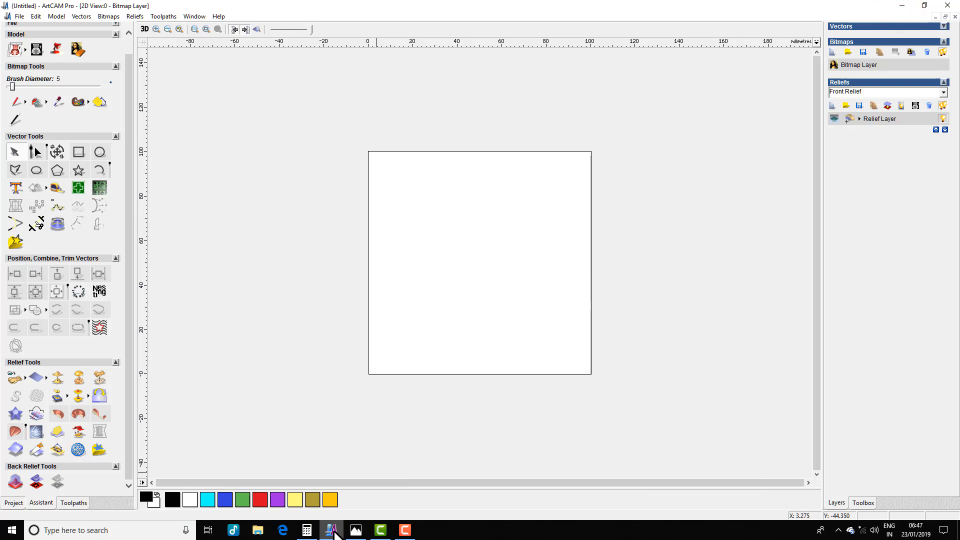
Draw a five-sided polygon about 39 mm wide in the upper middle of the model area
{"action": "scroll", "coordinate": [446, 298], "scroll_direction": "up", "scroll_amount": 1}
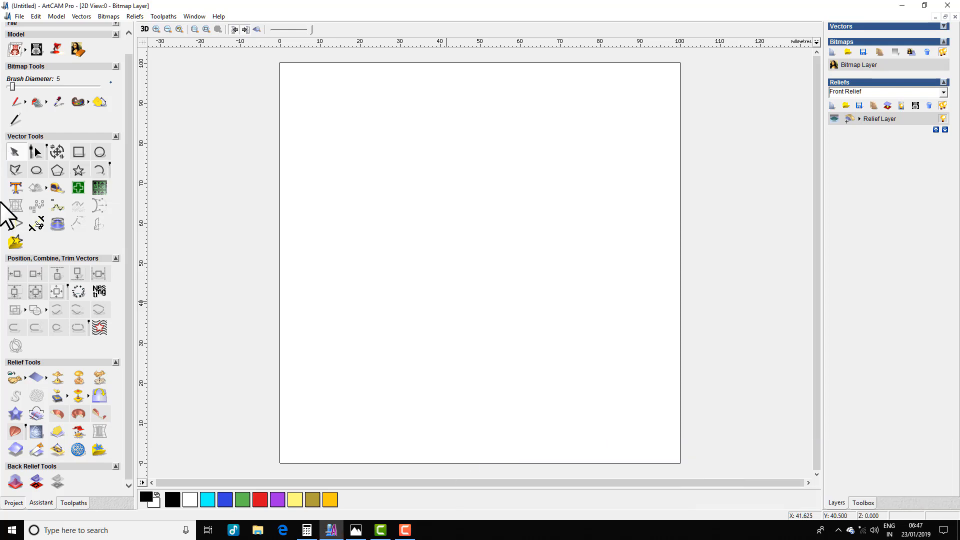
{"action": "left_click", "coordinate": [57, 170]}
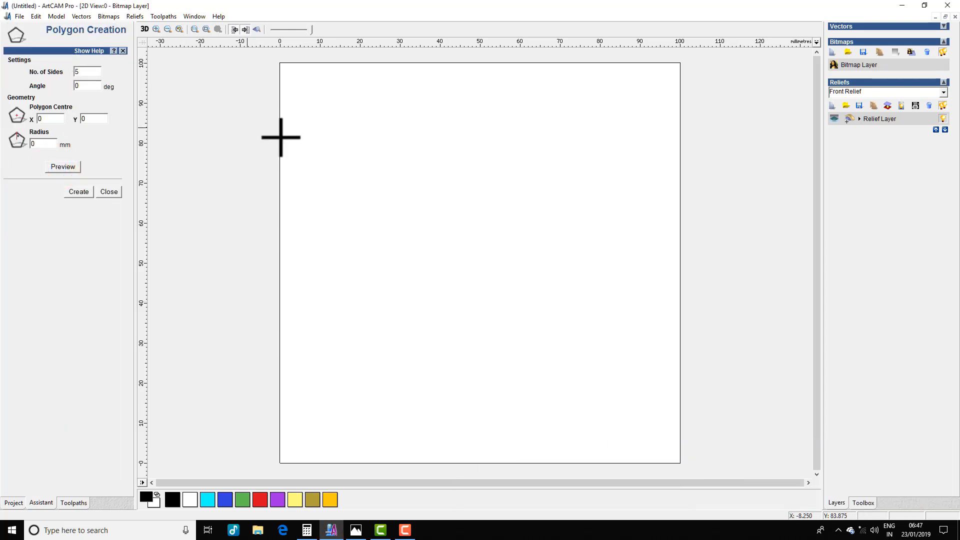
{"action": "left_click_drag", "start_coordinate": [449, 189], "coordinate": [457, 272]}
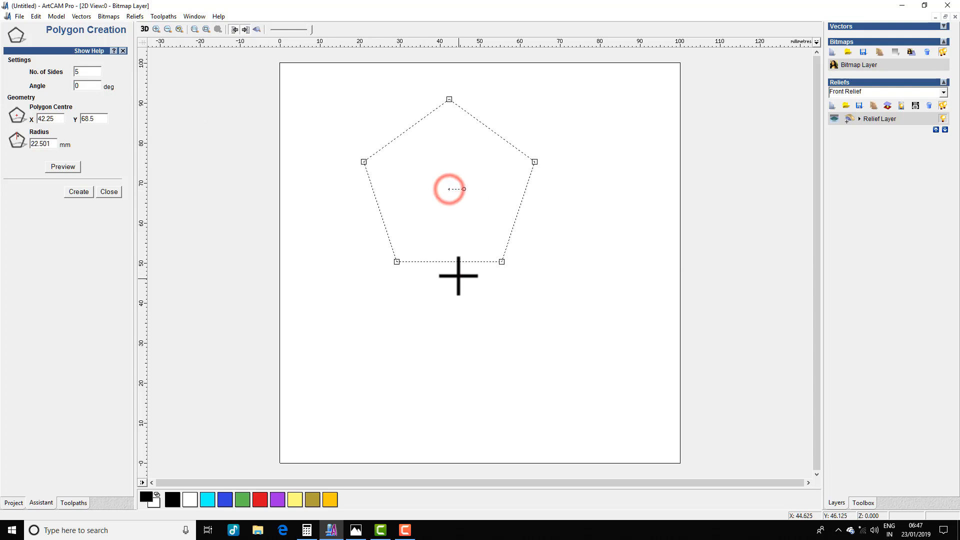
{"action": "right_click", "coordinate": [501, 183]}
Move the pentagon's two lower nodes outward until they sit beneath the side corners, forming a house shape
{"action": "key", "text": "n"}
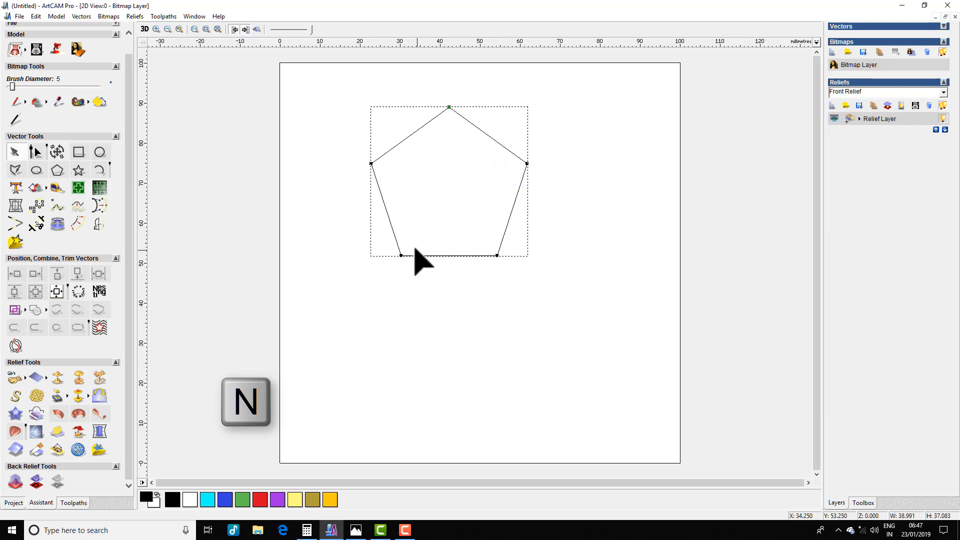
{"action": "left_click", "coordinate": [401, 255]}
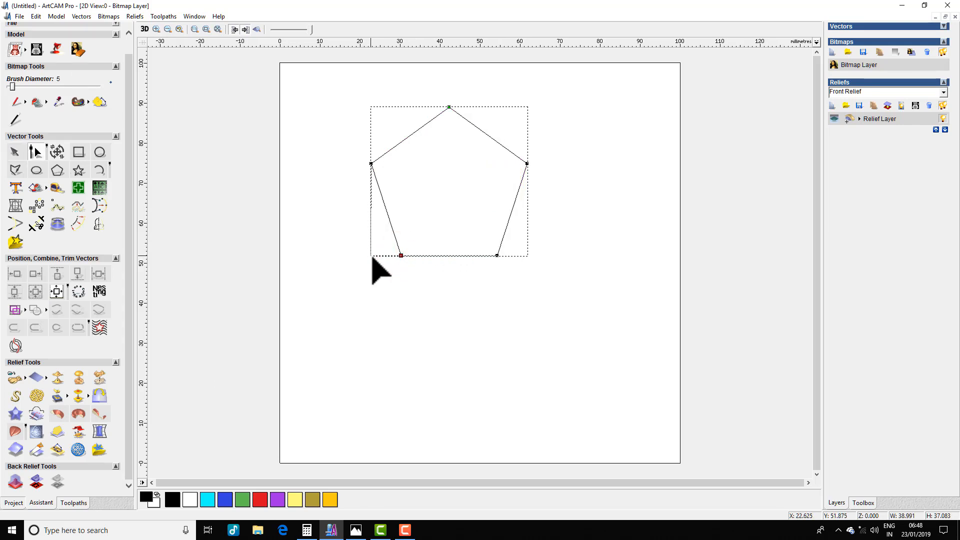
{"action": "left_click_drag", "start_coordinate": [373, 257], "coordinate": [371, 256]}
{"action": "left_click", "coordinate": [497, 256]}
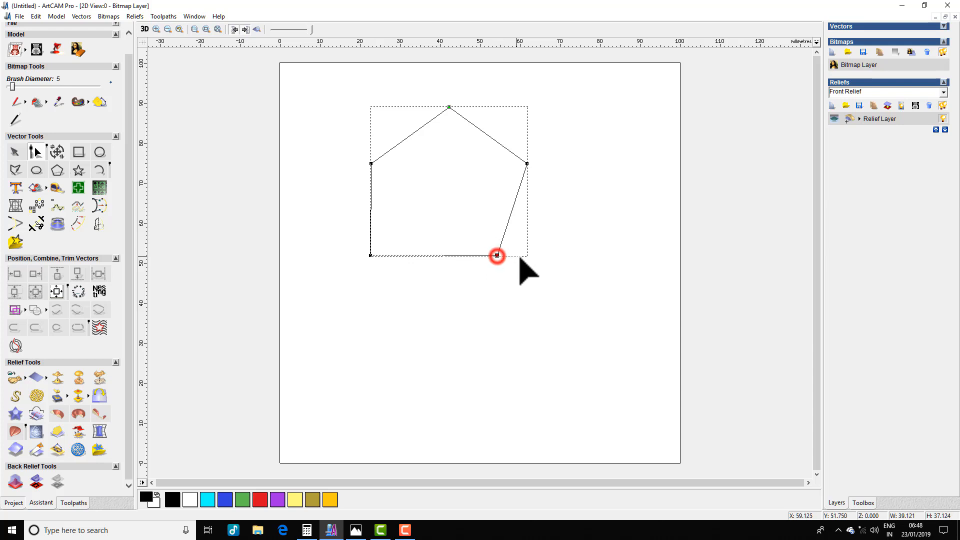
{"action": "left_click_drag", "start_coordinate": [520, 257], "coordinate": [527, 256]}
Fine-tune the two bottom corner nodes so the house shape's side edges run vertically, and finish the node editing
{"action": "scroll", "coordinate": [375, 224], "scroll_direction": "up", "scroll_amount": 1}
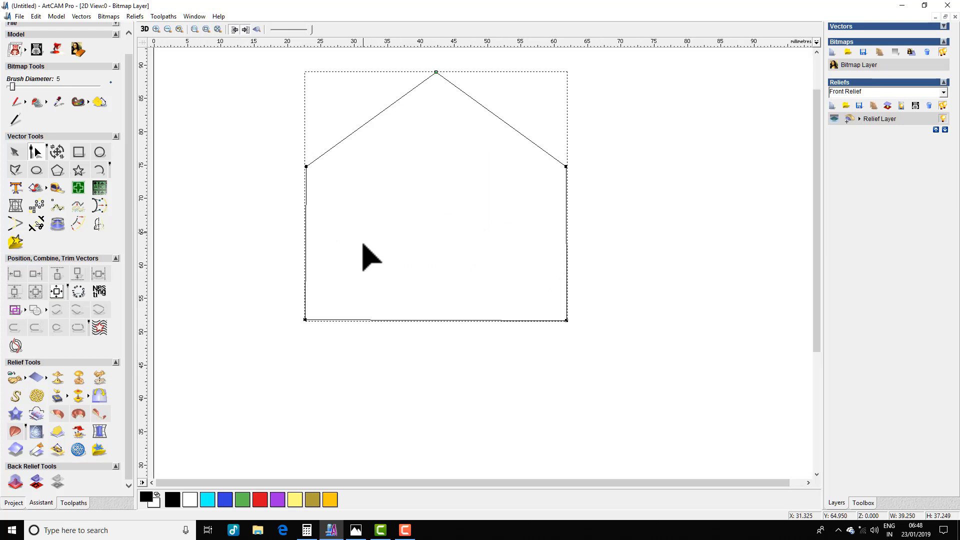
{"action": "left_click", "coordinate": [281, 318]}
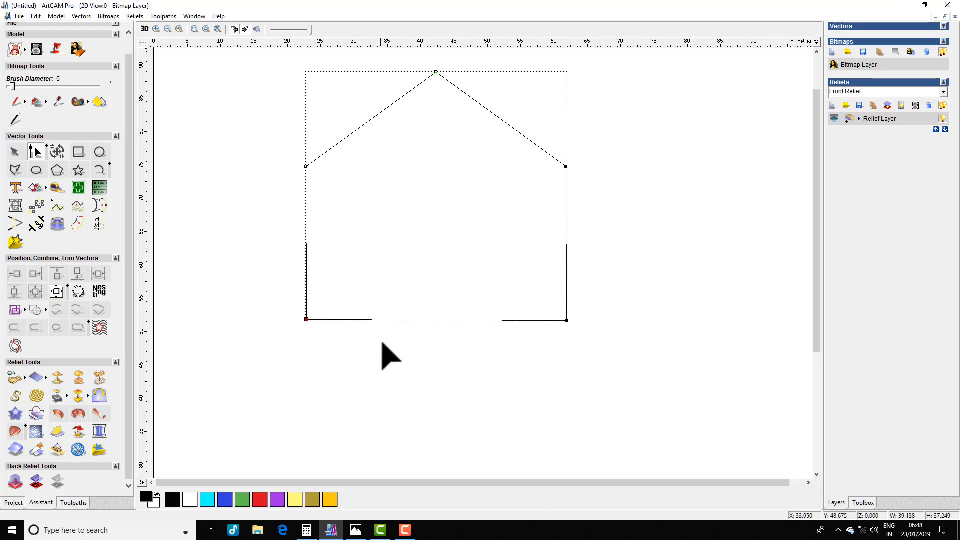
{"action": "key", "text": "Left"}
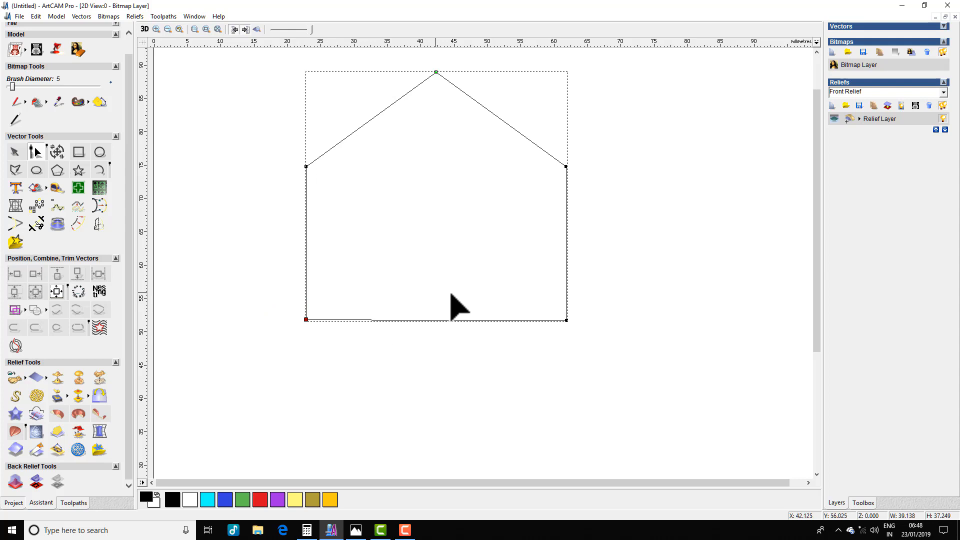
{"action": "left_click", "coordinate": [596, 284]}
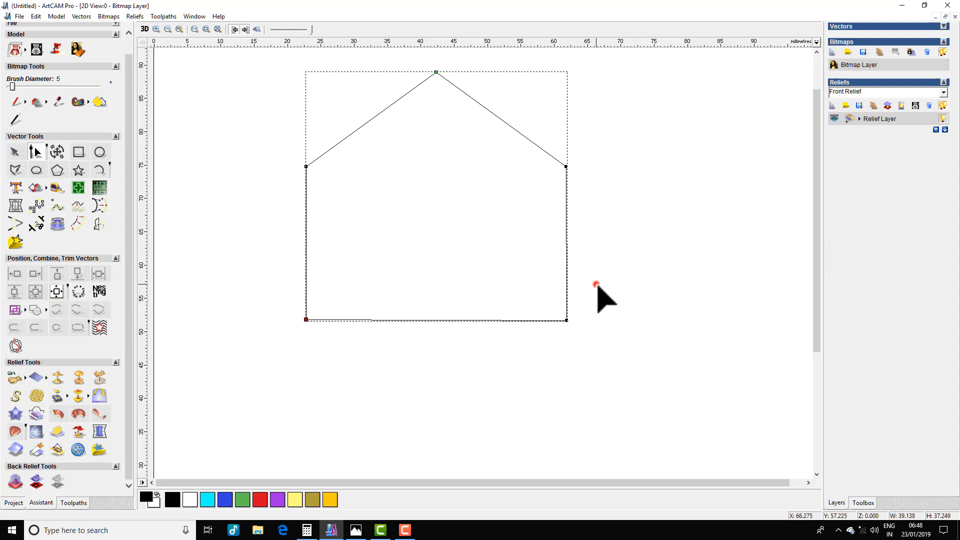
{"action": "left_click", "coordinate": [566, 320]}
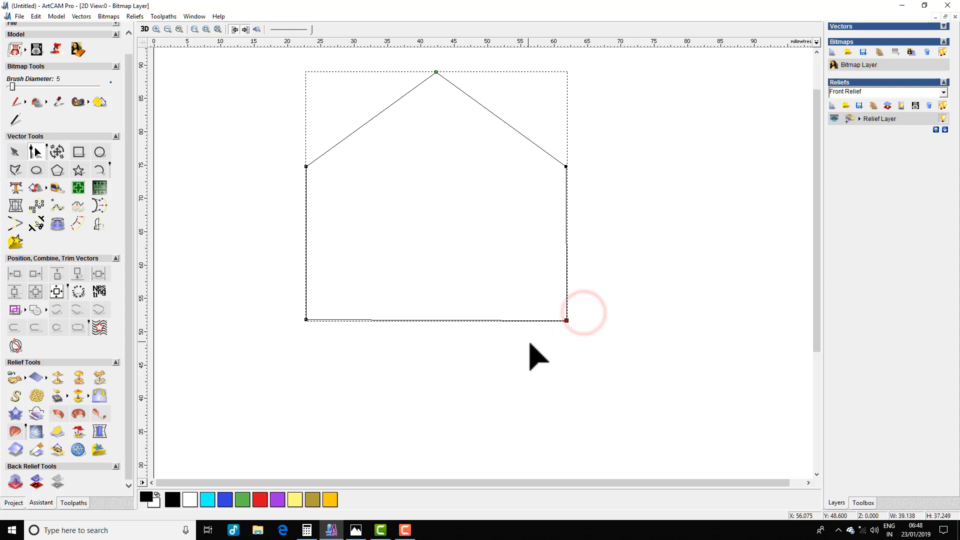
{"action": "left_click", "coordinate": [511, 250]}
{"action": "scroll", "coordinate": [509, 252], "scroll_direction": "down", "scroll_amount": 1}
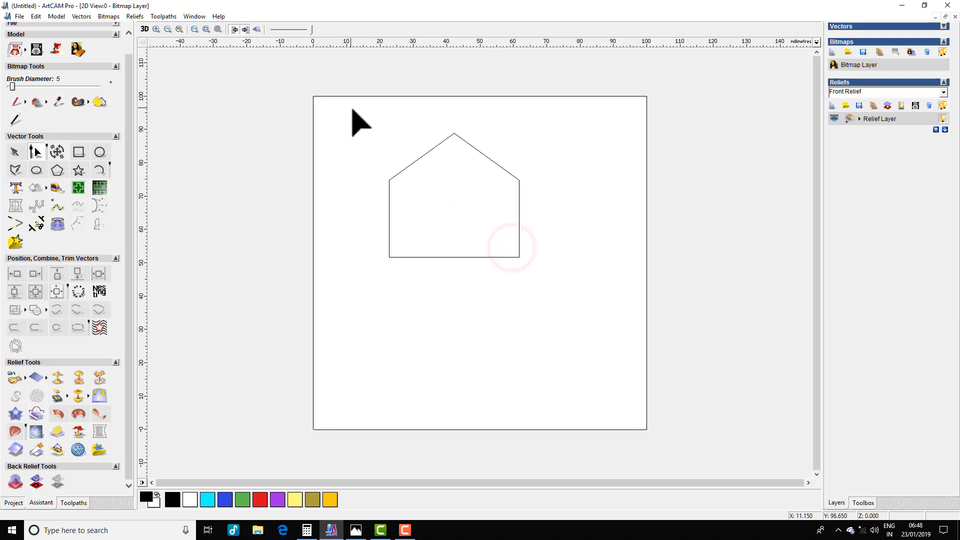
Resize the house vector to 20 mm wide and 20 mm high with width and height unlinked, and centre it in the page
{"action": "left_click", "coordinate": [422, 155]}
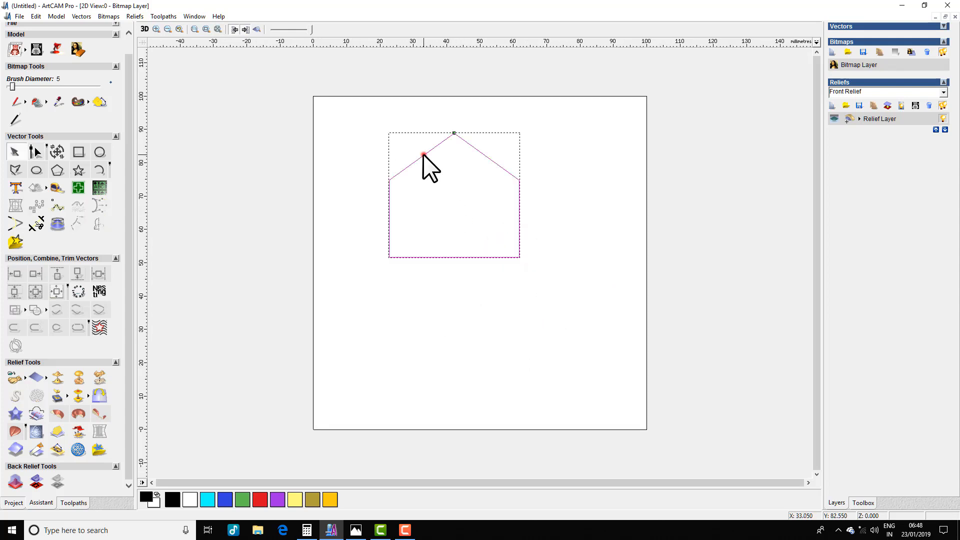
{"action": "key", "text": "t"}
{"action": "key", "text": "t"}
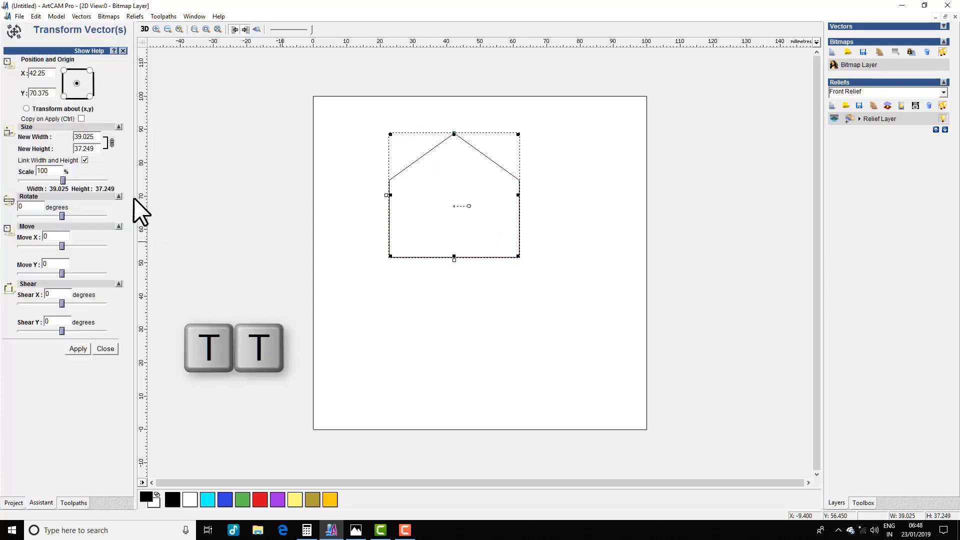
{"action": "left_click", "coordinate": [85, 160]}
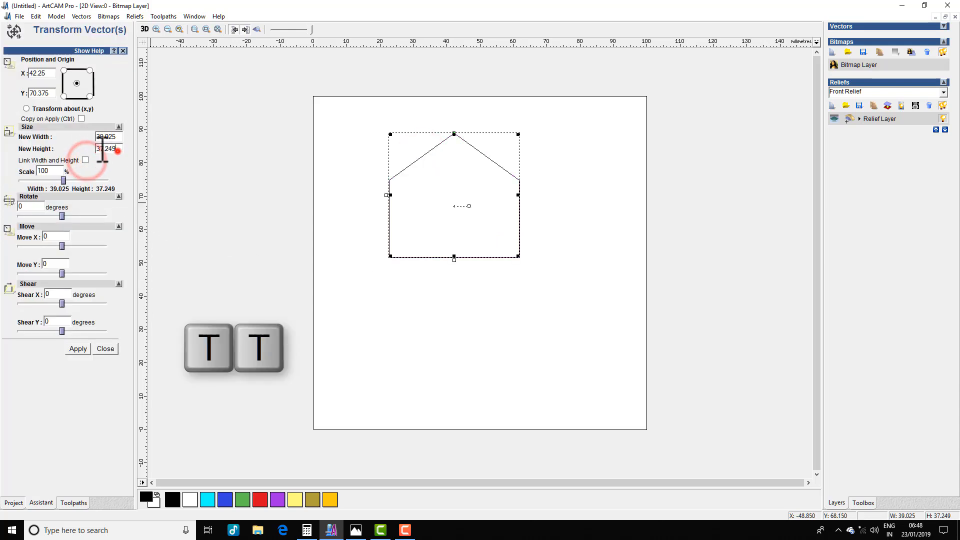
{"action": "double_click", "coordinate": [109, 149]}
{"action": "type", "text": "20"}
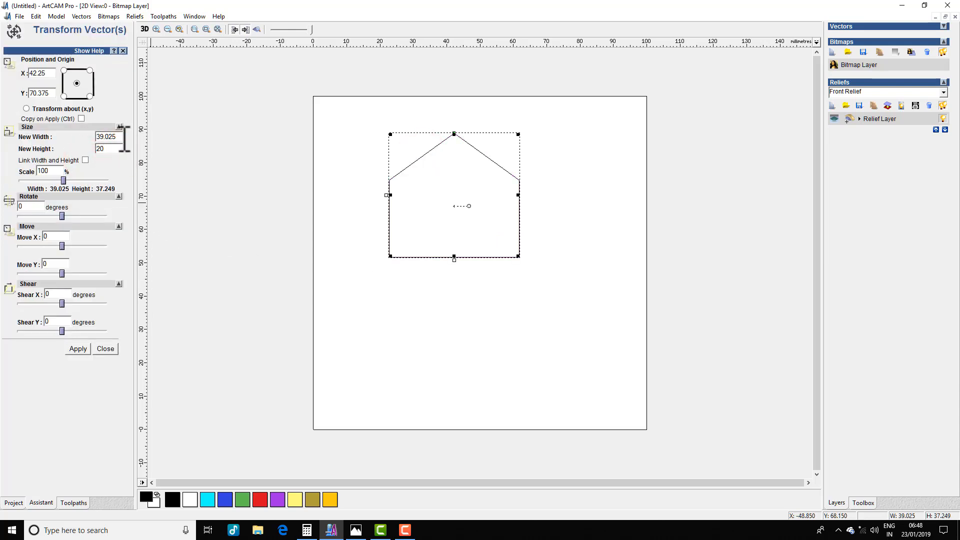
{"action": "double_click", "coordinate": [116, 137]}
{"action": "type", "text": "20"}
{"action": "left_click", "coordinate": [75, 349]}
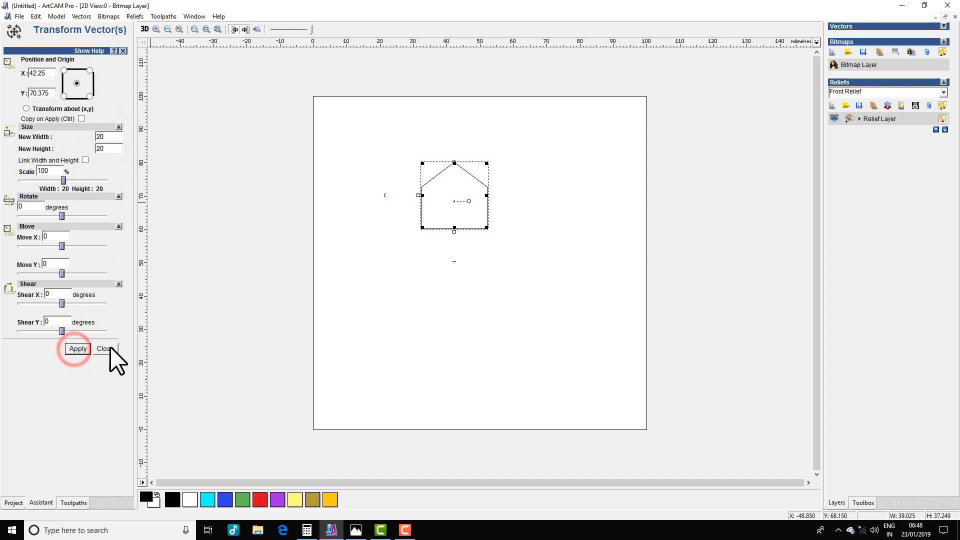
{"action": "left_click", "coordinate": [109, 348]}
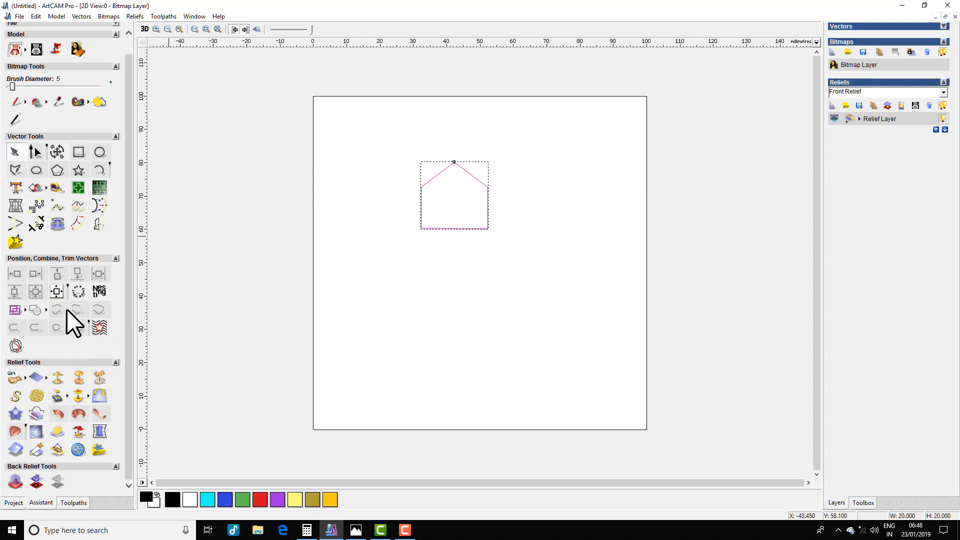
{"action": "left_click", "coordinate": [58, 292]}
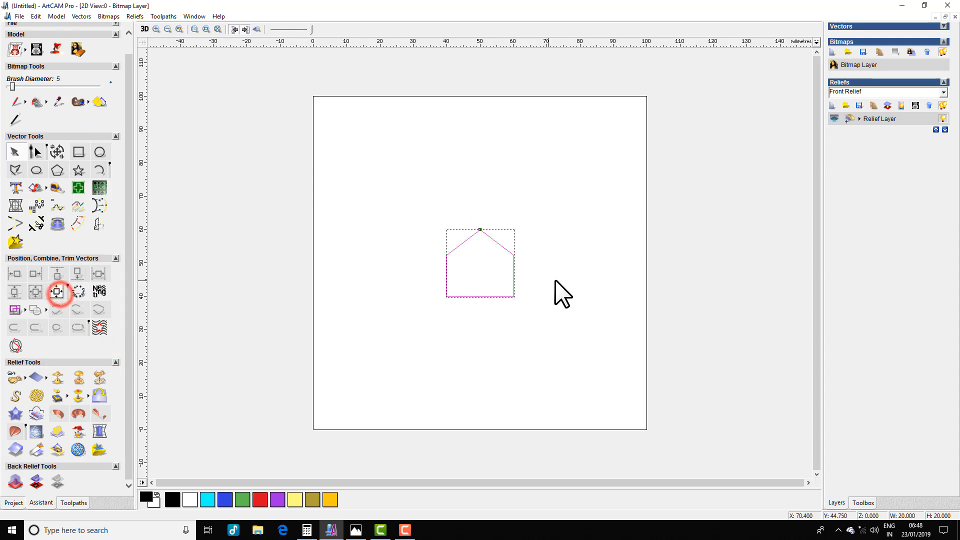
Tile the 2D and 3D views side by side and set the 3D view to look straight down on the relief
{"action": "left_click", "coordinate": [194, 17]}
{"action": "left_click", "coordinate": [216, 39]}
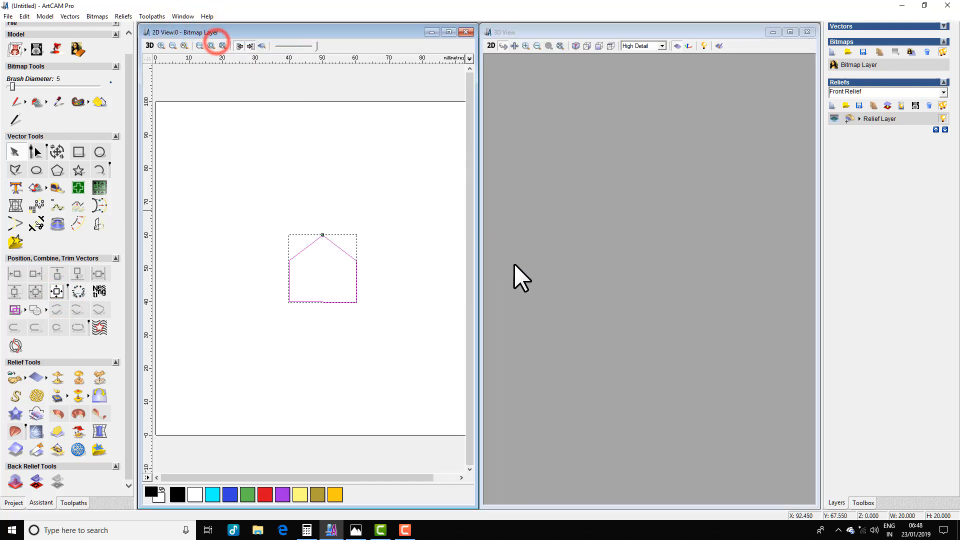
{"action": "left_click", "coordinate": [610, 46]}
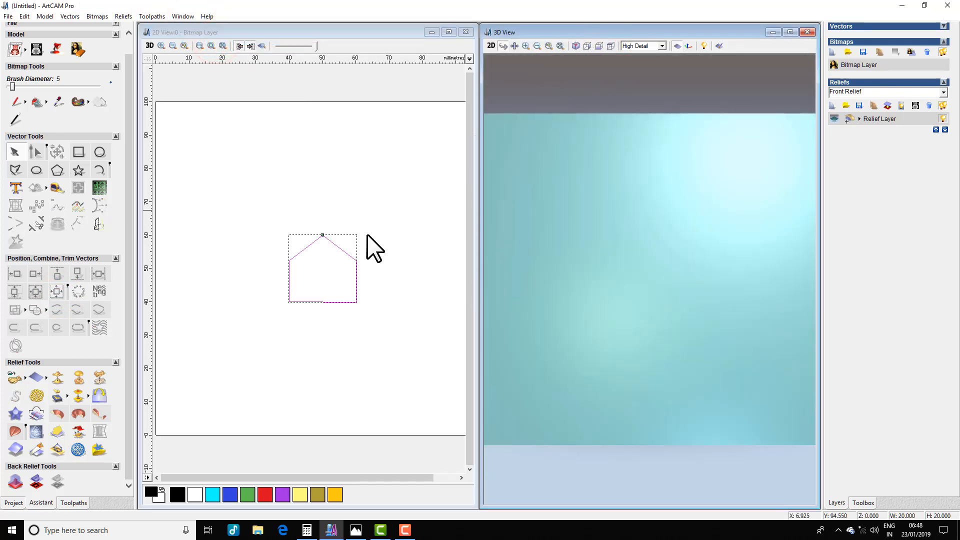
Change the lights and material shading to Modelling and hide the zero plane in the 3D view
{"action": "left_click", "coordinate": [57, 53]}
{"action": "left_click", "coordinate": [104, 79]}
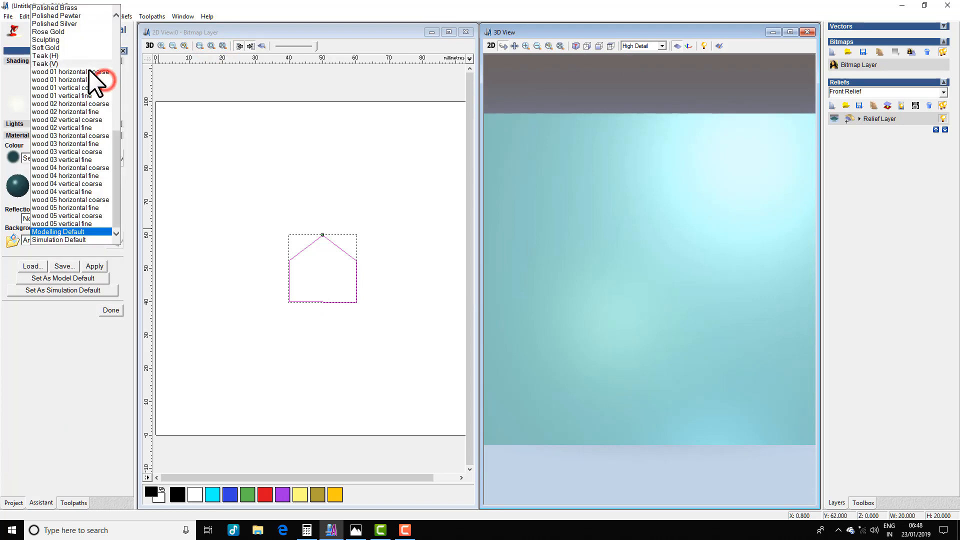
{"action": "scroll", "coordinate": [71, 122], "scroll_direction": "up", "scroll_amount": 5}
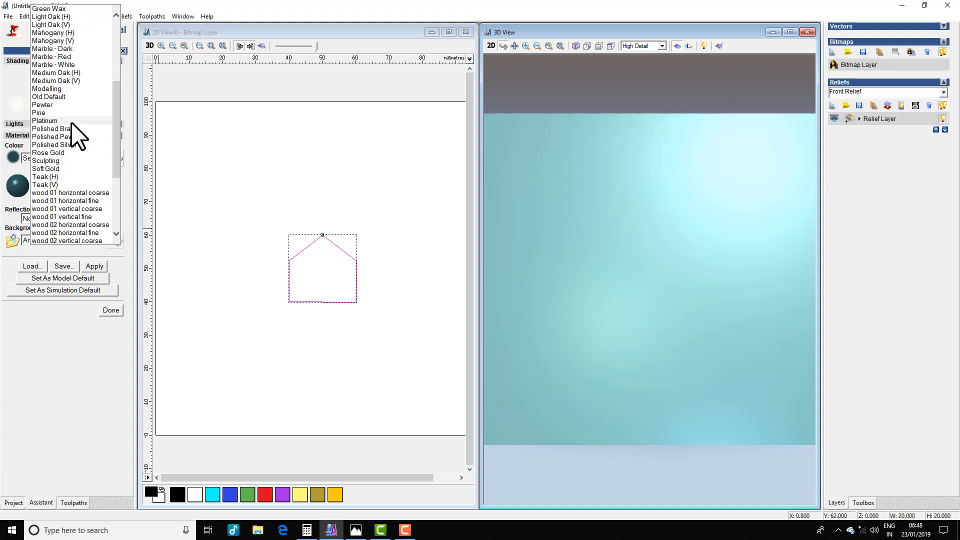
{"action": "left_click", "coordinate": [67, 85]}
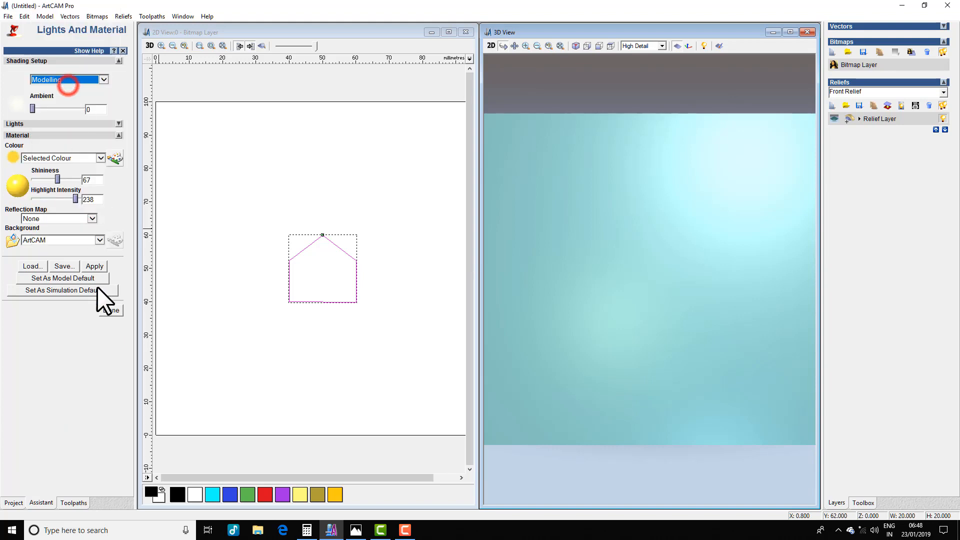
{"action": "left_click", "coordinate": [107, 311]}
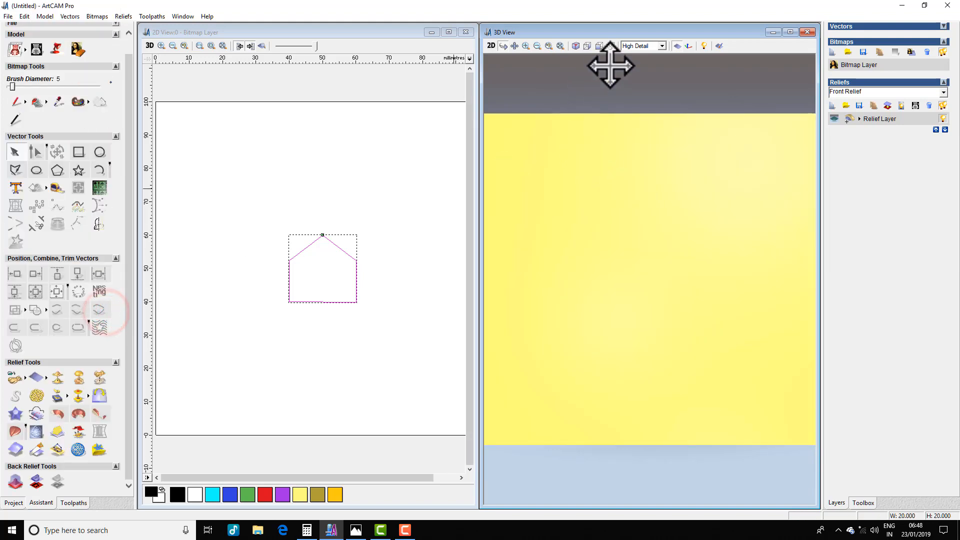
{"action": "left_click", "coordinate": [678, 46]}
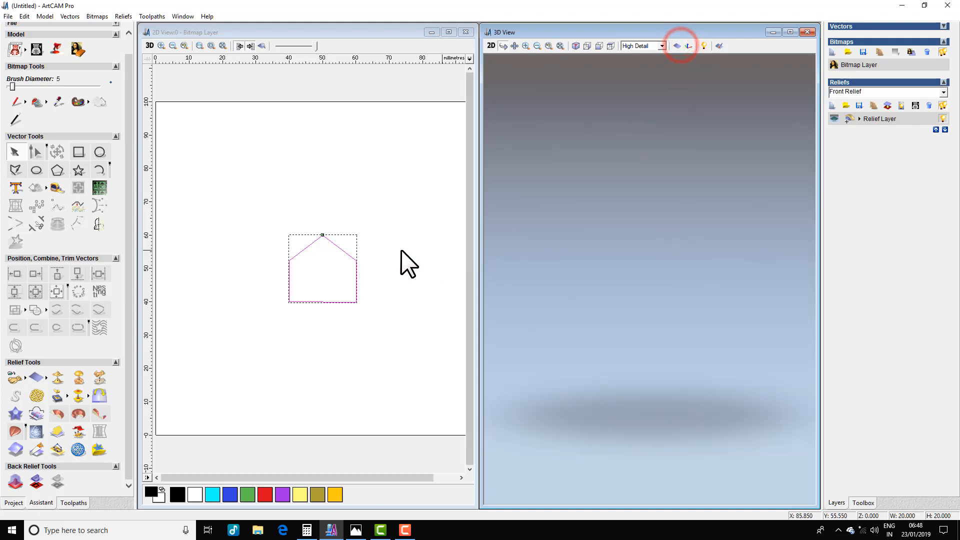
Add a flat-plane relief with a start height of 20 mm from the house vector and inspect the solid at an angle
{"action": "double_click", "coordinate": [347, 255]}
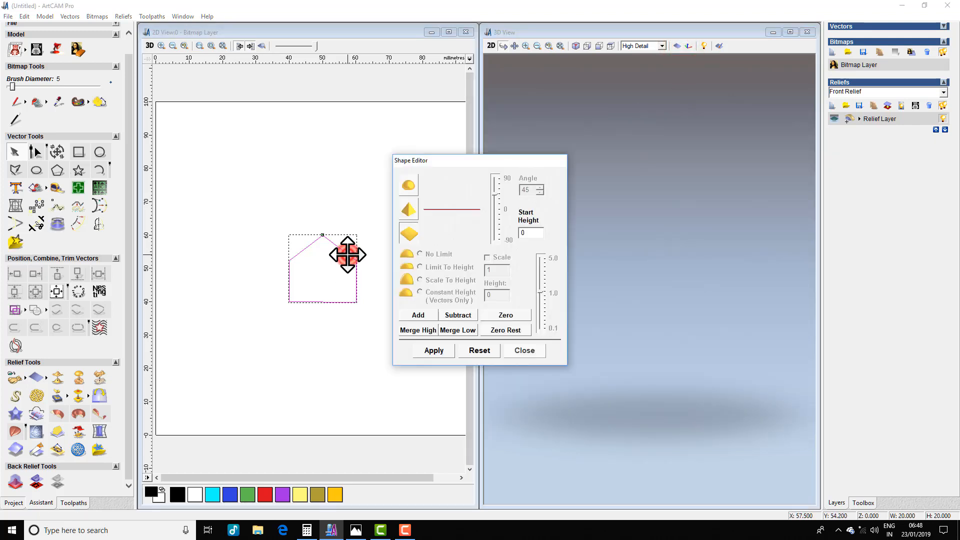
{"action": "left_click", "coordinate": [410, 234]}
{"action": "left_click", "coordinate": [531, 232]}
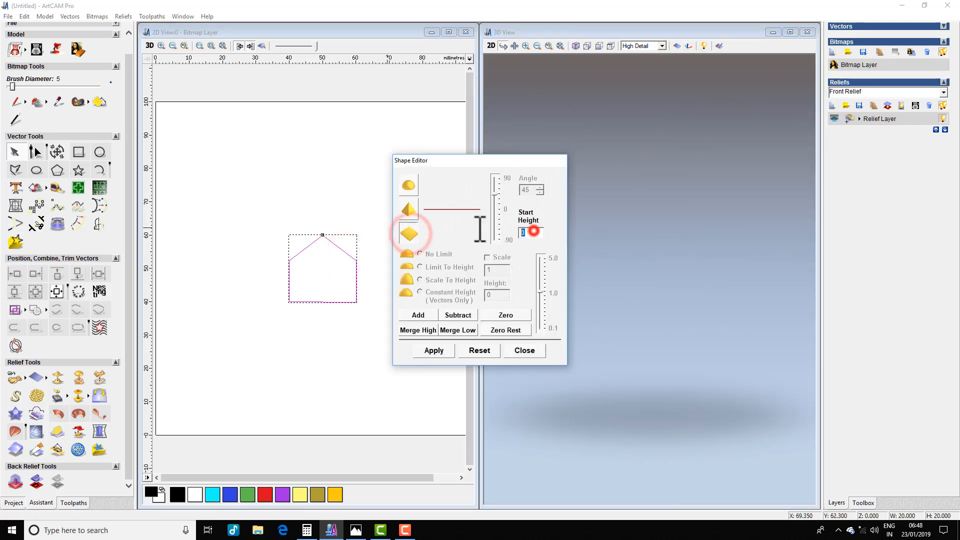
{"action": "type", "text": "20"}
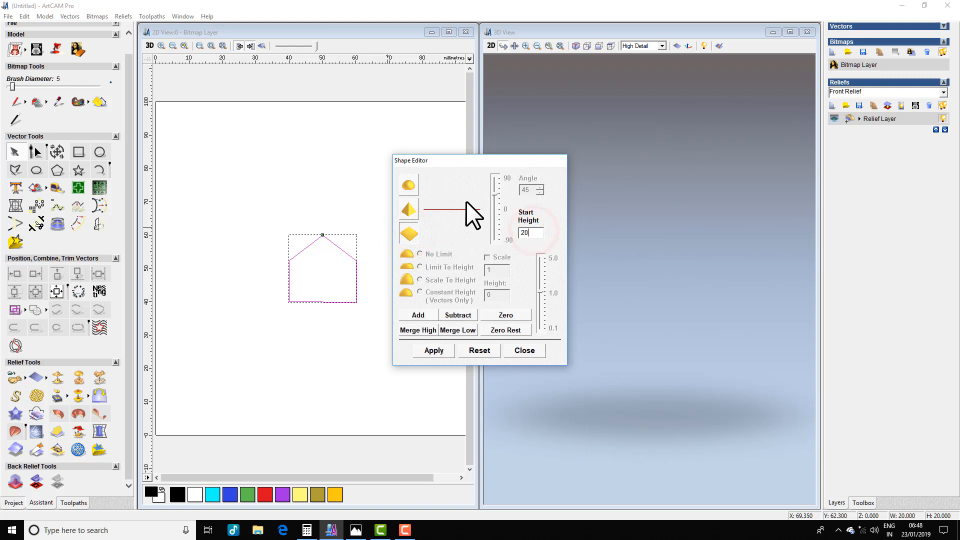
{"action": "left_click", "coordinate": [418, 314]}
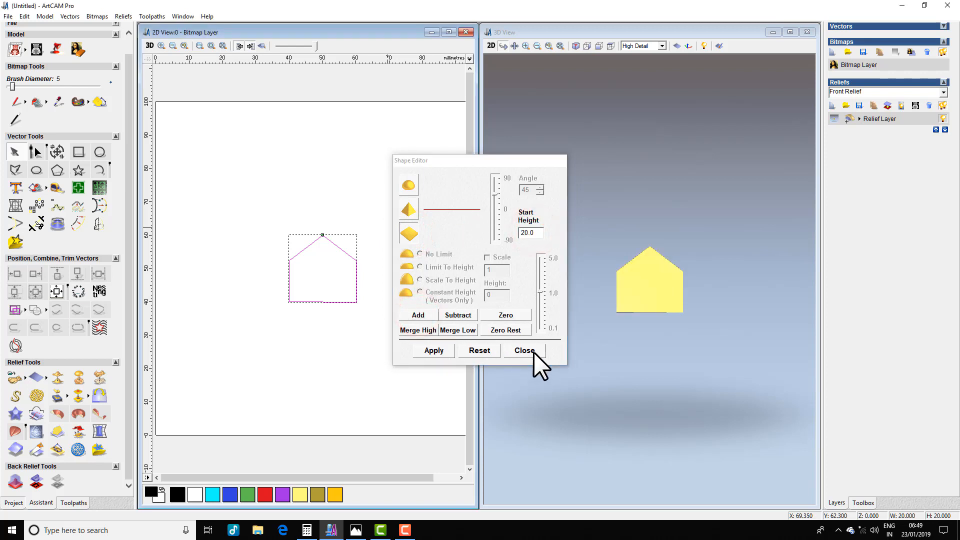
{"action": "left_click", "coordinate": [525, 350]}
{"action": "left_click_drag", "start_coordinate": [655, 307], "coordinate": [690, 242]}
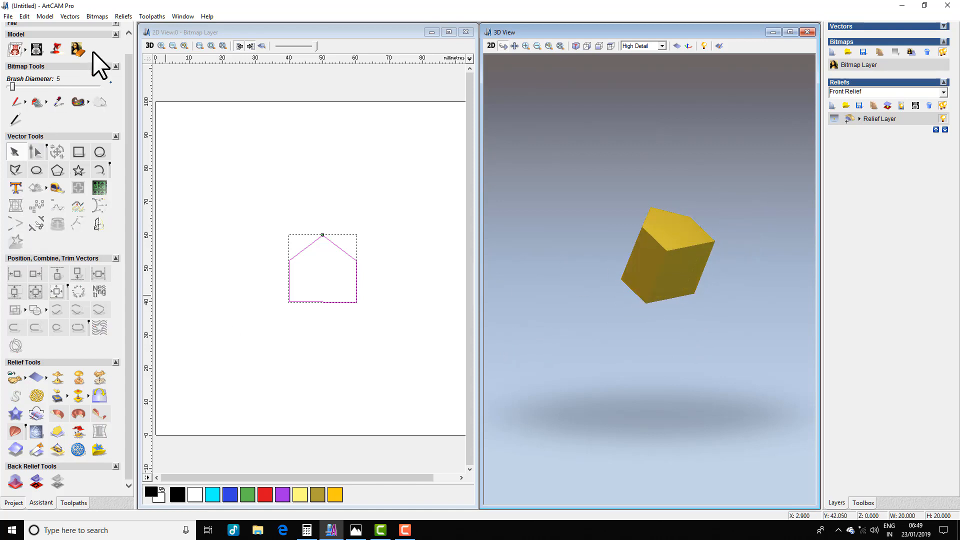
Create a triangle mesh of the relief closed with a flat plane and save it as 32.3da, replacing the existing file
{"action": "left_click", "coordinate": [76, 446]}
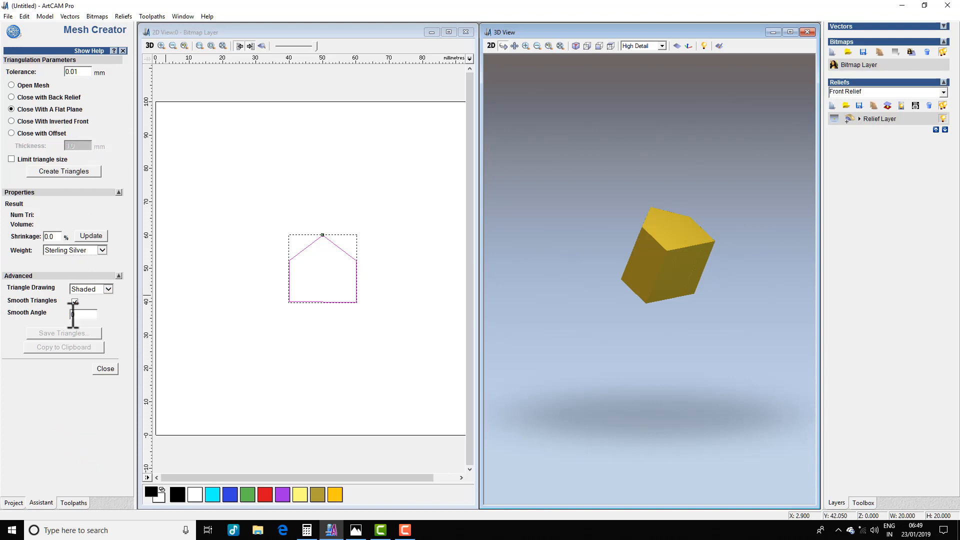
{"action": "left_click", "coordinate": [65, 170]}
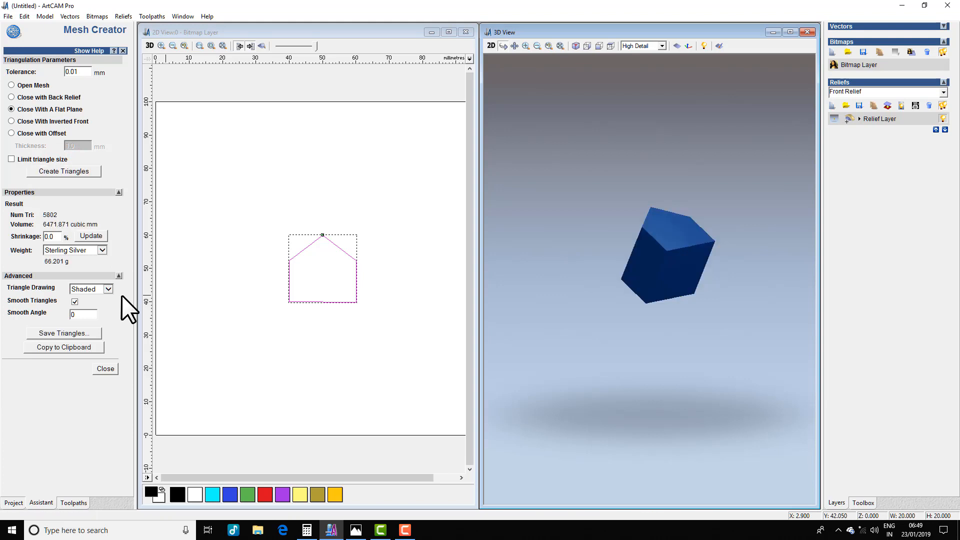
{"action": "left_click", "coordinate": [65, 332]}
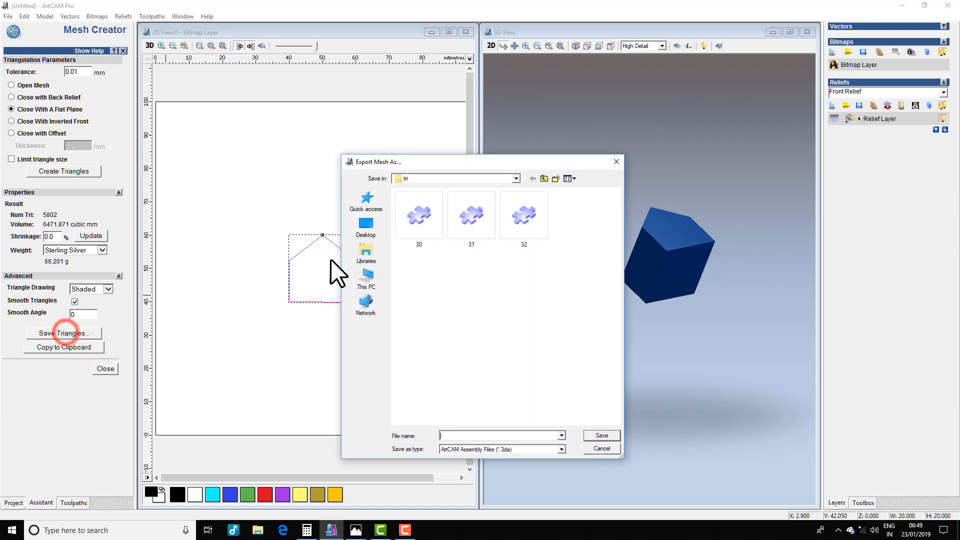
{"action": "left_click", "coordinate": [521, 228]}
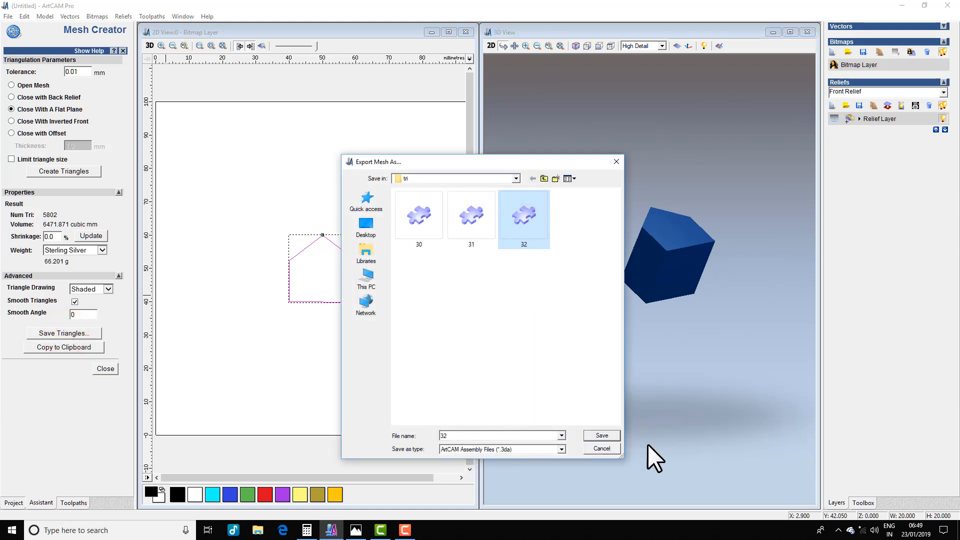
{"action": "left_click", "coordinate": [456, 435]}
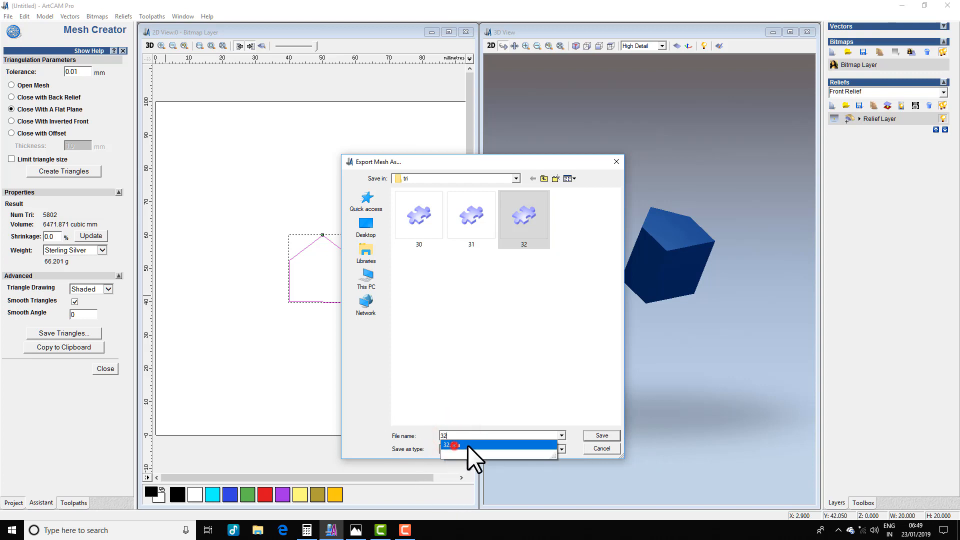
{"action": "left_click", "coordinate": [453, 444]}
{"action": "left_click", "coordinate": [598, 435]}
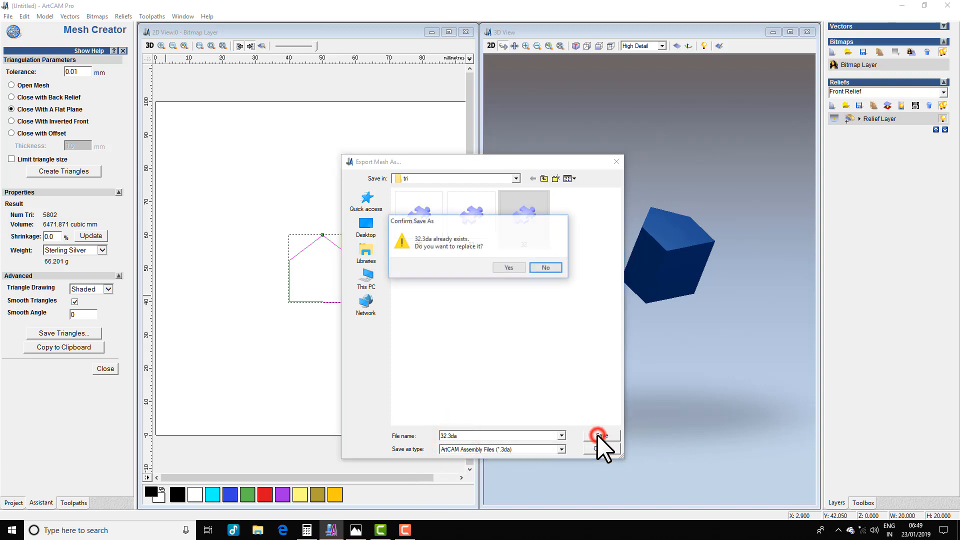
{"action": "left_click", "coordinate": [518, 266]}
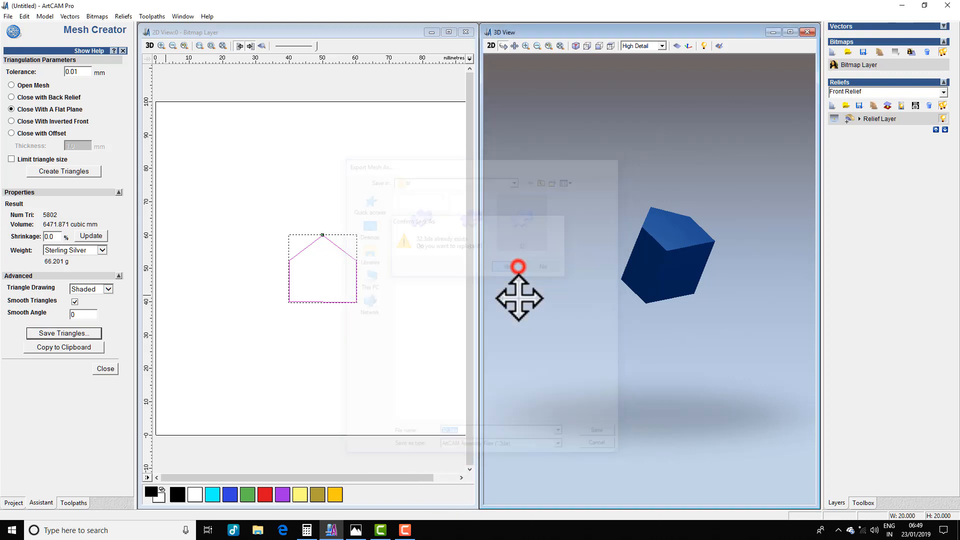
{"action": "left_click", "coordinate": [104, 372]}
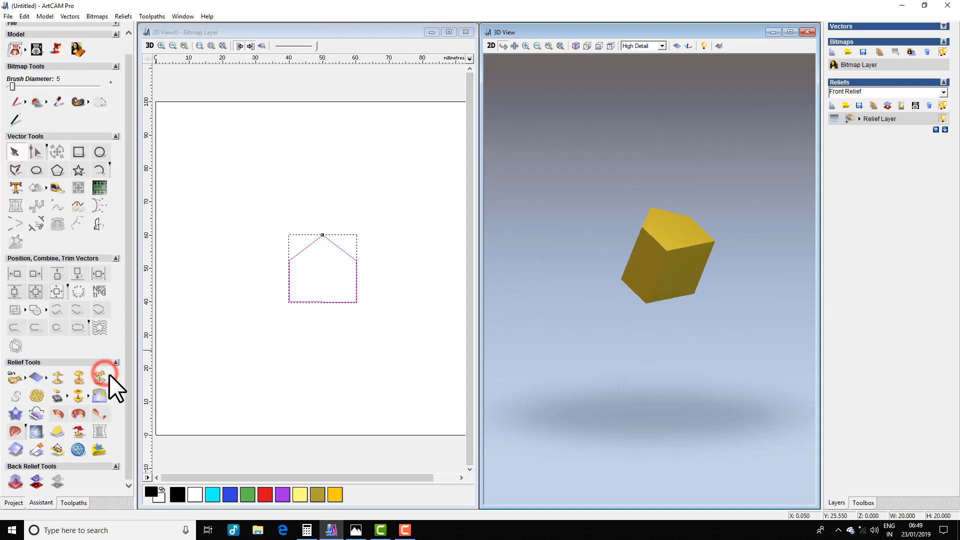
Reset the relief and import the 3D model file 32
{"action": "left_click", "coordinate": [36, 379]}
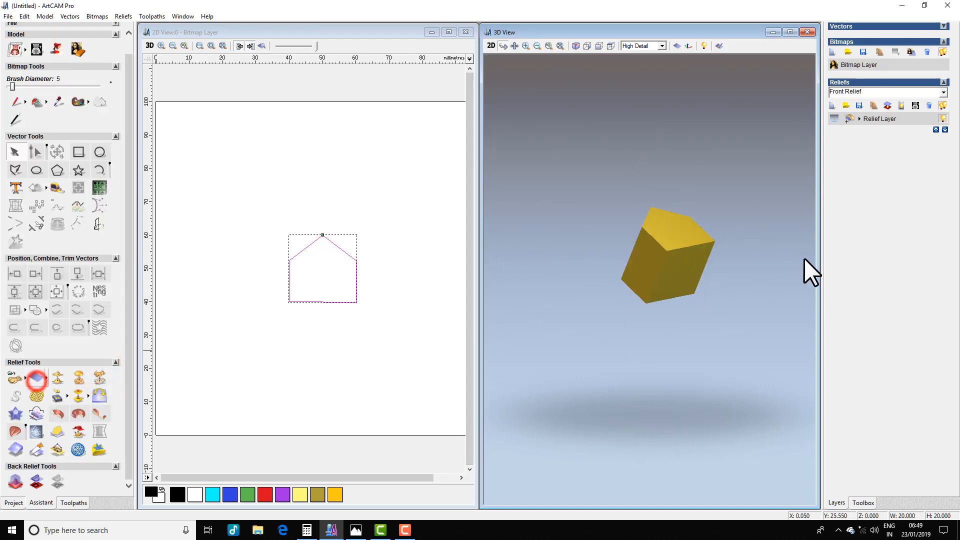
{"action": "left_click", "coordinate": [122, 14]}
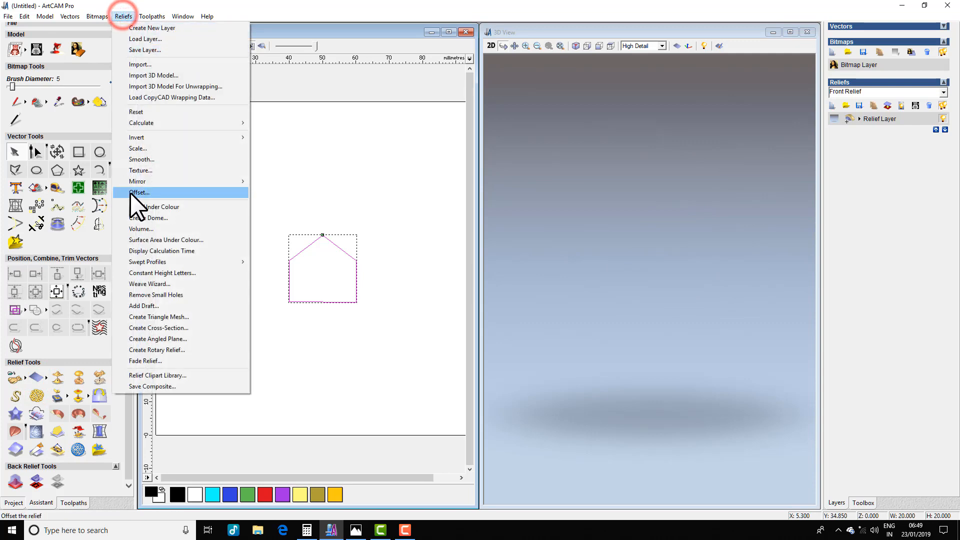
{"action": "left_click", "coordinate": [154, 76]}
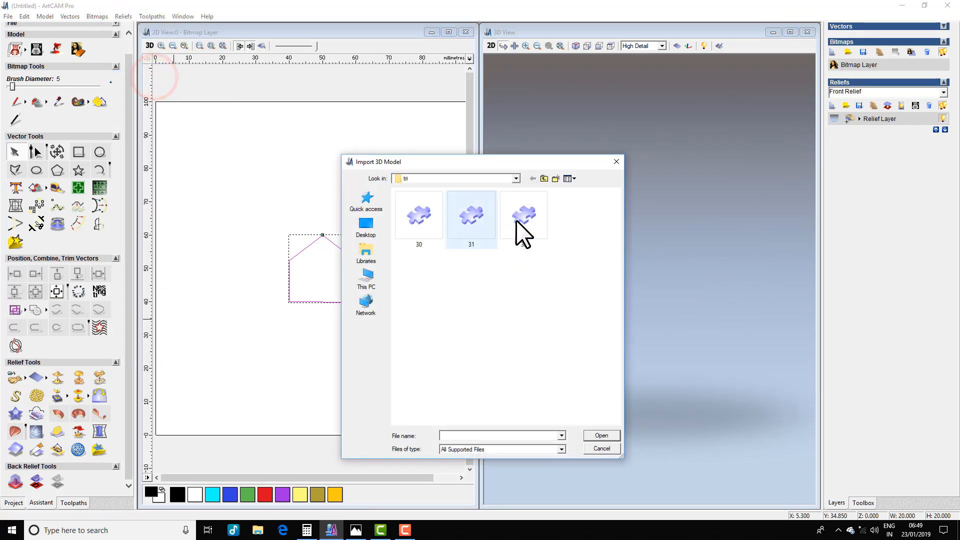
{"action": "left_click", "coordinate": [537, 221]}
{"action": "left_click", "coordinate": [598, 439]}
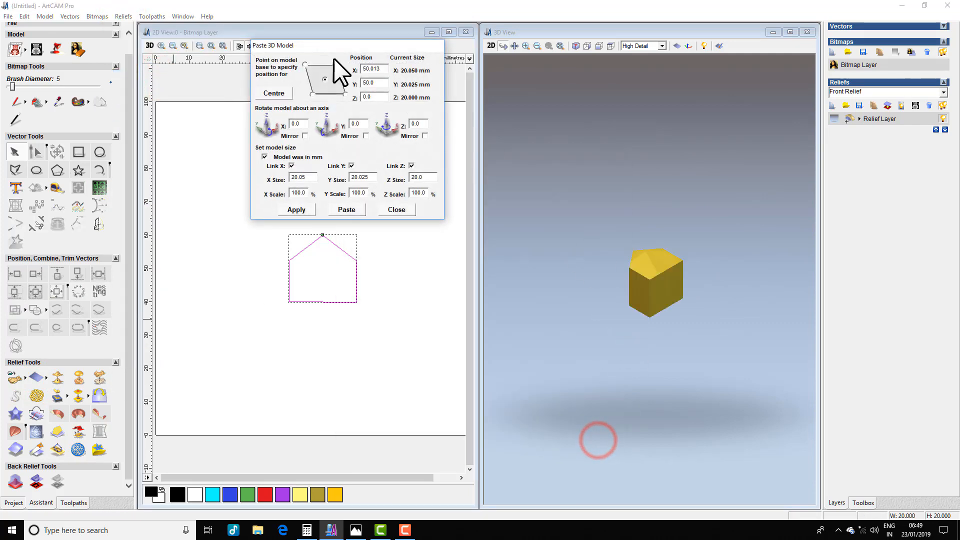
Show the zero plane in the 3D view and rotate the imported model 90 degrees about the Y axis
{"action": "left_click_drag", "start_coordinate": [668, 307], "coordinate": [666, 302]}
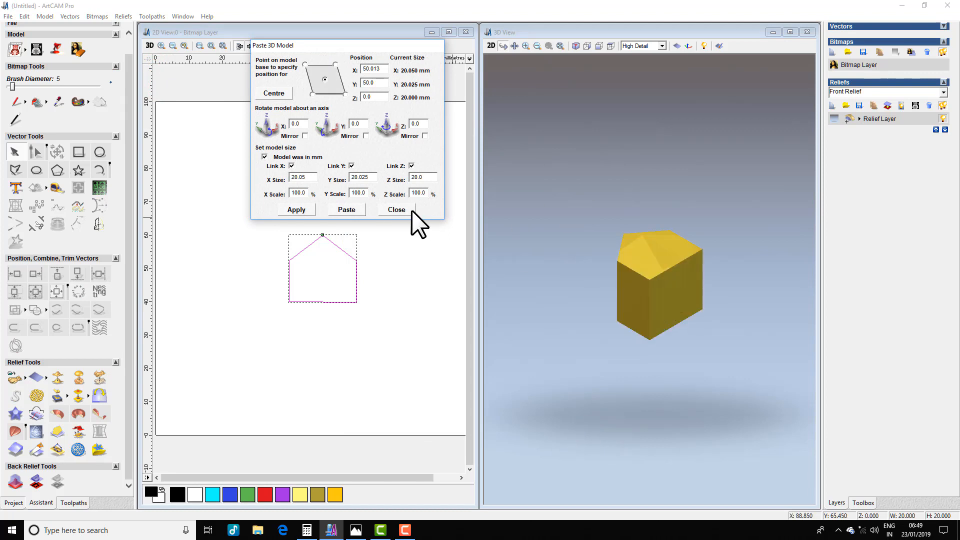
{"action": "left_click", "coordinate": [680, 49]}
{"action": "left_click", "coordinate": [681, 50]}
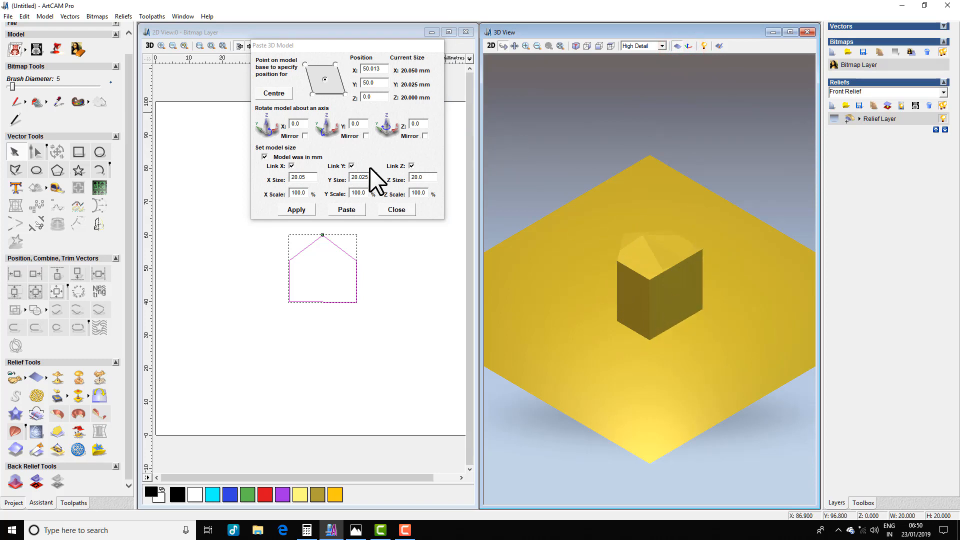
{"action": "double_click", "coordinate": [367, 123]}
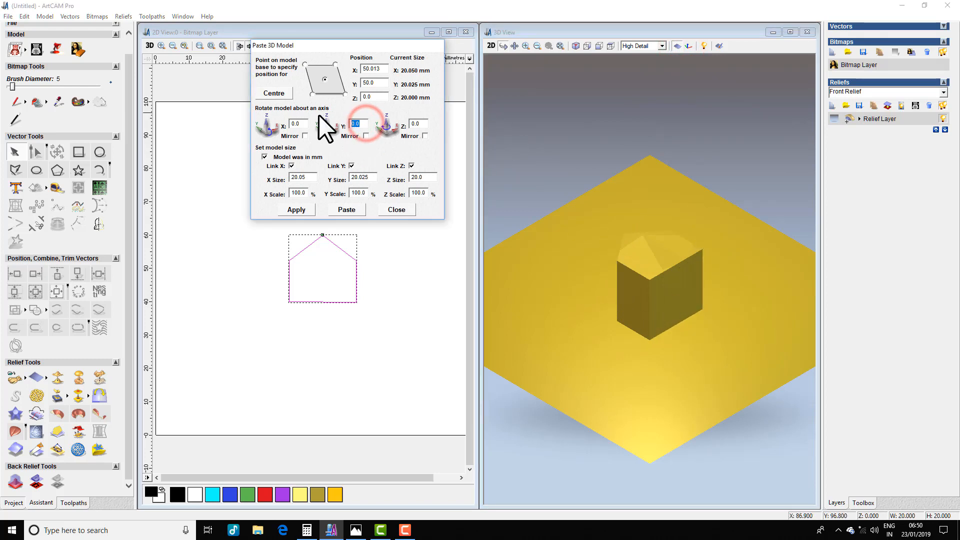
{"action": "type", "text": "90"}
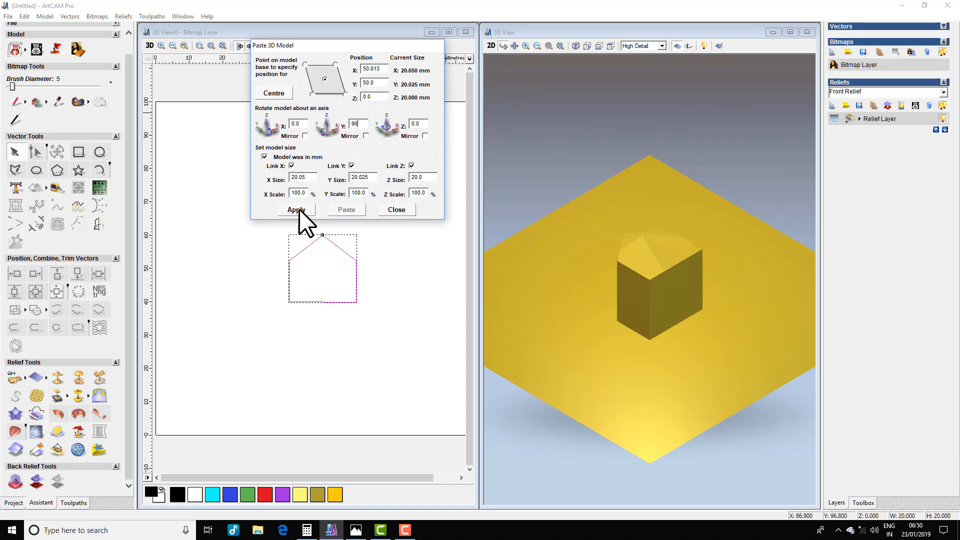
{"action": "left_click", "coordinate": [299, 209]}
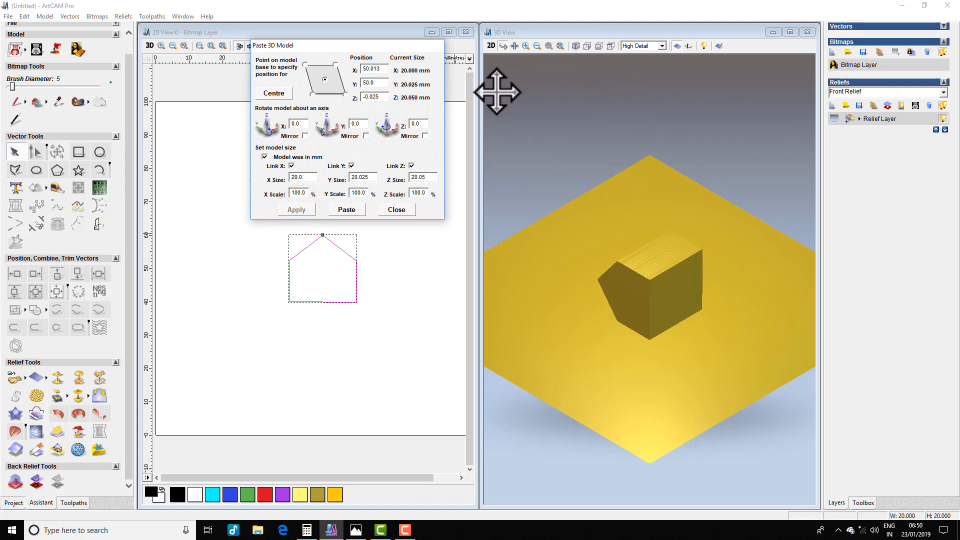
Set the imported model's Z position to 0 and inspect it from several angles, hiding the zero plane
{"action": "left_click_drag", "start_coordinate": [381, 96], "coordinate": [325, 95]}
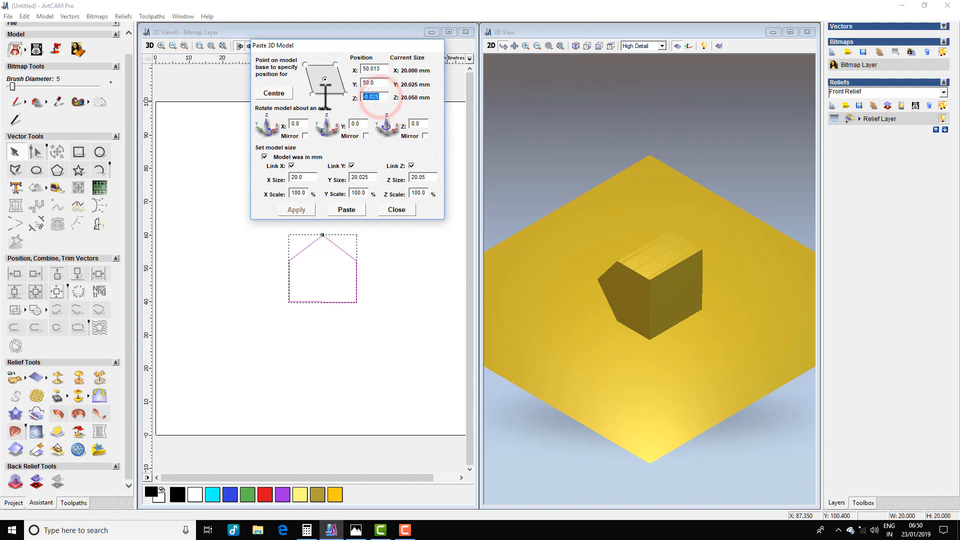
{"action": "type", "text": "0"}
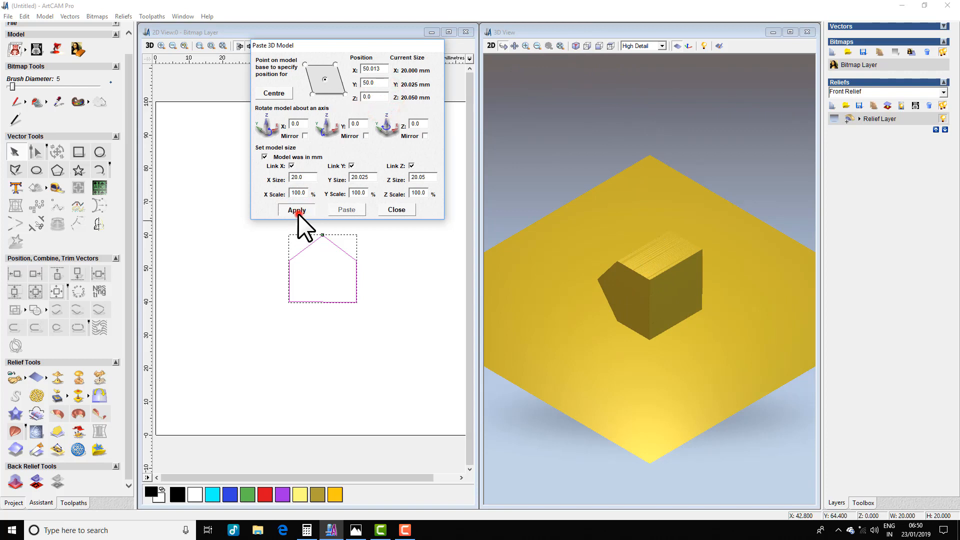
{"action": "left_click", "coordinate": [297, 211]}
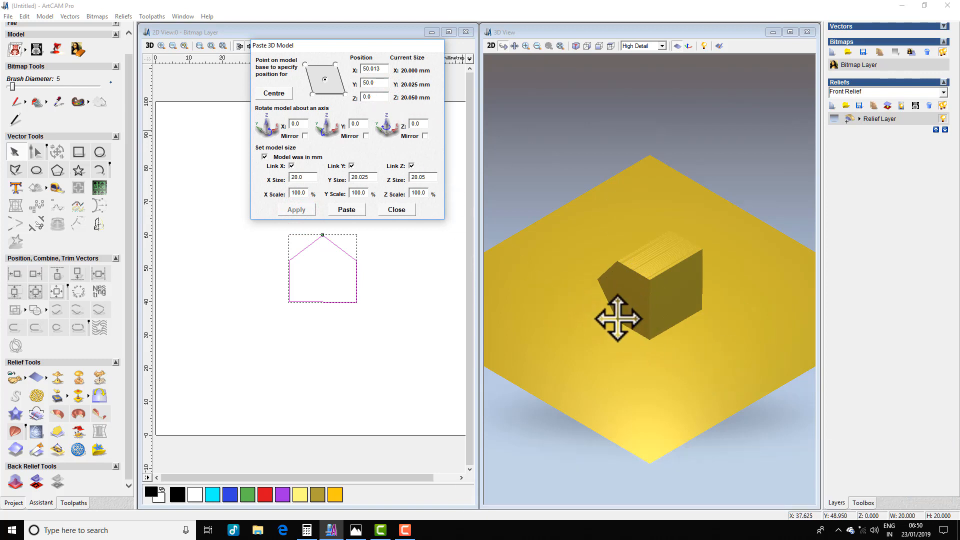
{"action": "mouse_move", "coordinate": [664, 398]}
{"action": "left_mouse_down"}
{"action": "mouse_move", "coordinate": [677, 355]}
{"action": "mouse_move", "coordinate": [658, 326]}
{"action": "left_mouse_up"}
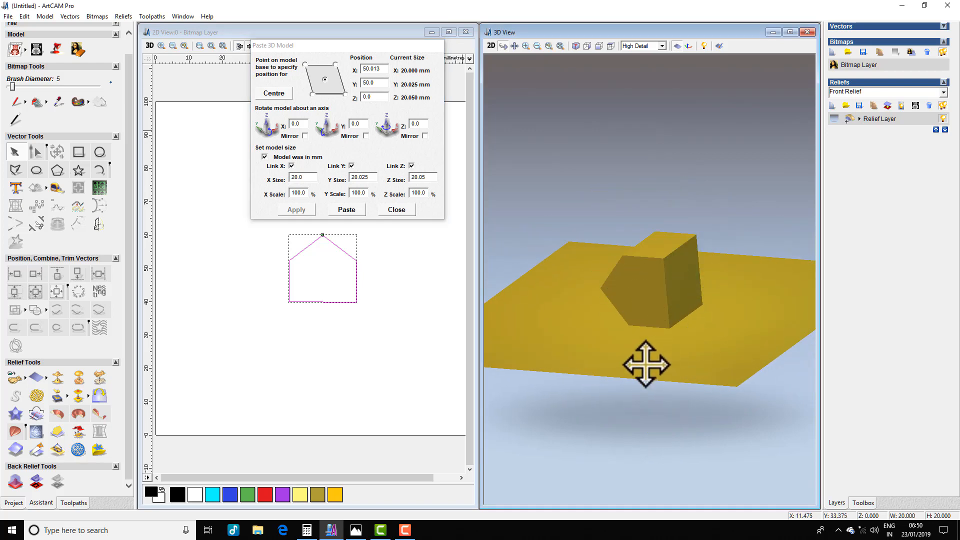
{"action": "left_click_drag", "start_coordinate": [643, 364], "coordinate": [636, 282]}
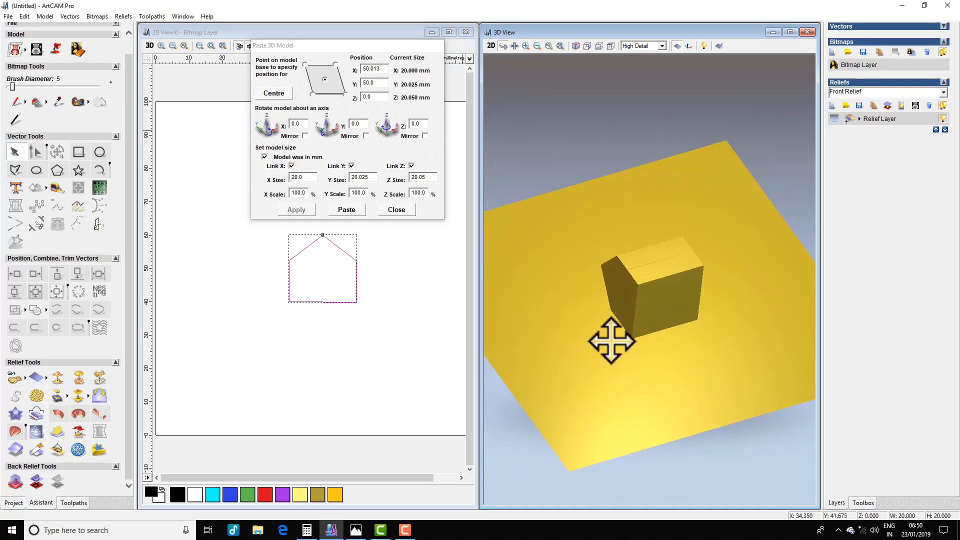
{"action": "left_click_drag", "start_coordinate": [610, 339], "coordinate": [668, 347]}
{"action": "left_click", "coordinate": [677, 46]}
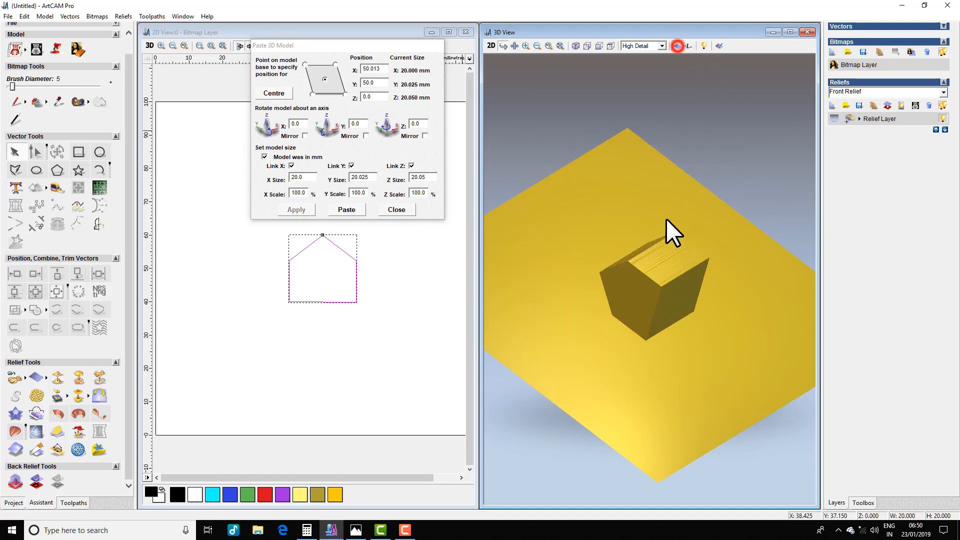
{"action": "left_click_drag", "start_coordinate": [677, 310], "coordinate": [682, 253]}
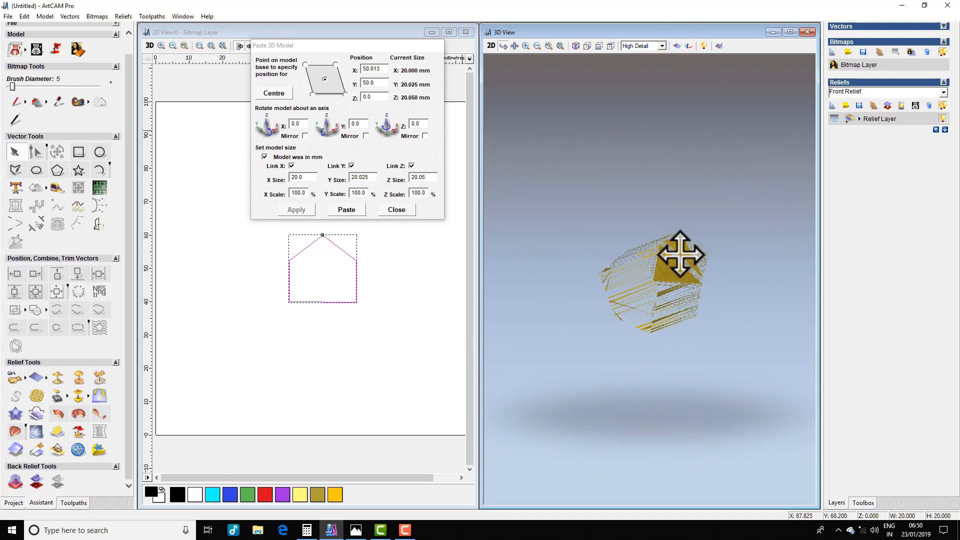
Set the imported model's Z position to -10 and apply it
{"action": "left_click", "coordinate": [376, 97]}
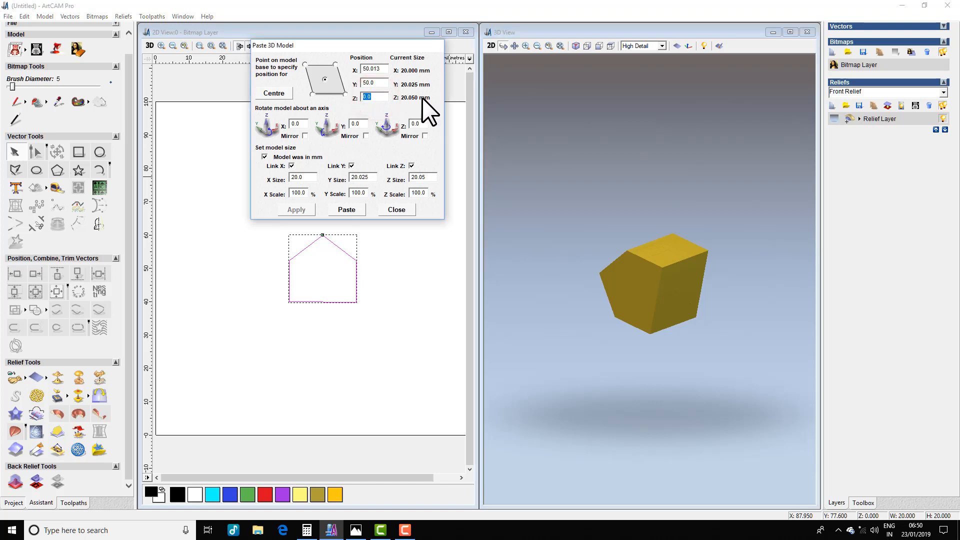
{"action": "type", "text": "10"}
{"action": "key", "text": "BackSpace"}
{"action": "key", "text": "BackSpace"}
{"action": "type", "text": "-10"}
{"action": "left_click", "coordinate": [296, 210]}
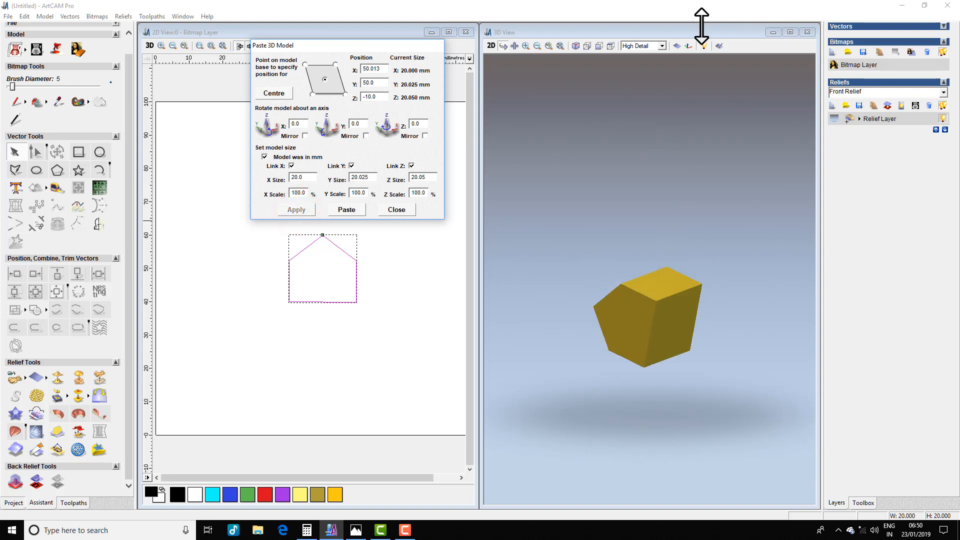
Show the zero plane, look straight down on the model and paste it into the relief
{"action": "left_click", "coordinate": [678, 45]}
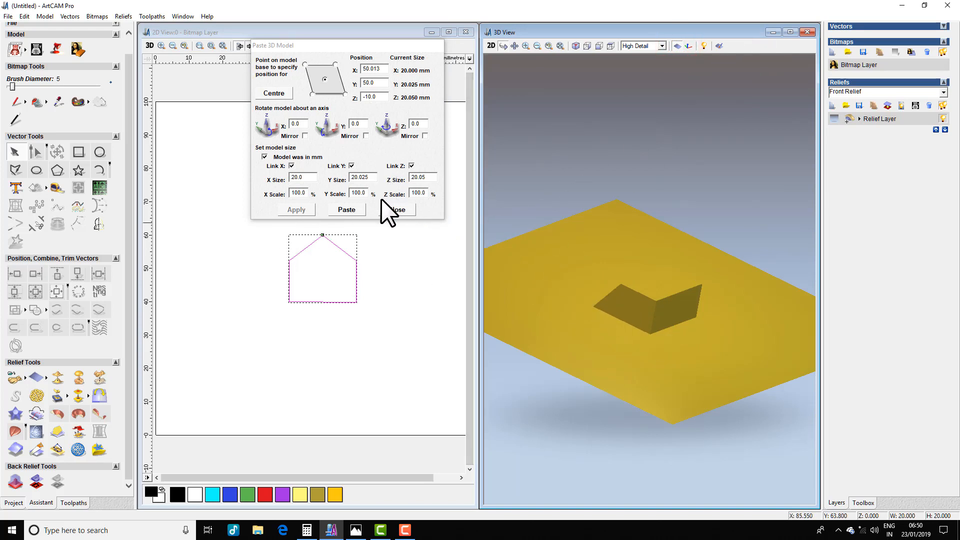
{"action": "left_click", "coordinate": [612, 46]}
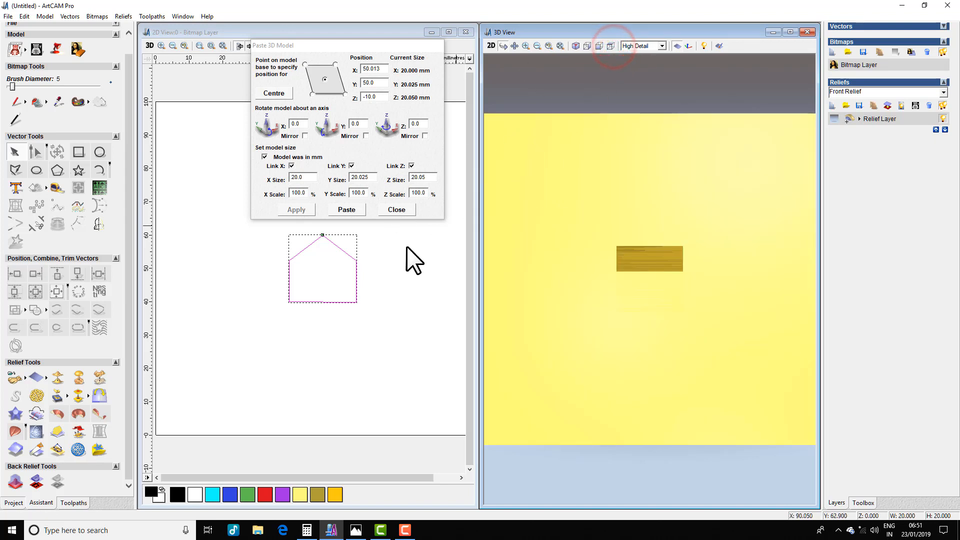
{"action": "left_click", "coordinate": [347, 209]}
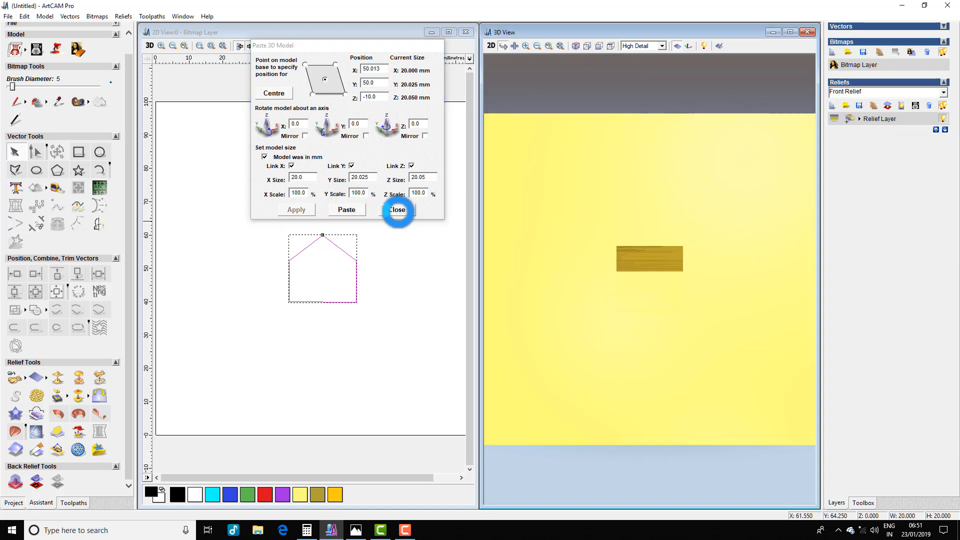
{"action": "left_click", "coordinate": [397, 210]}
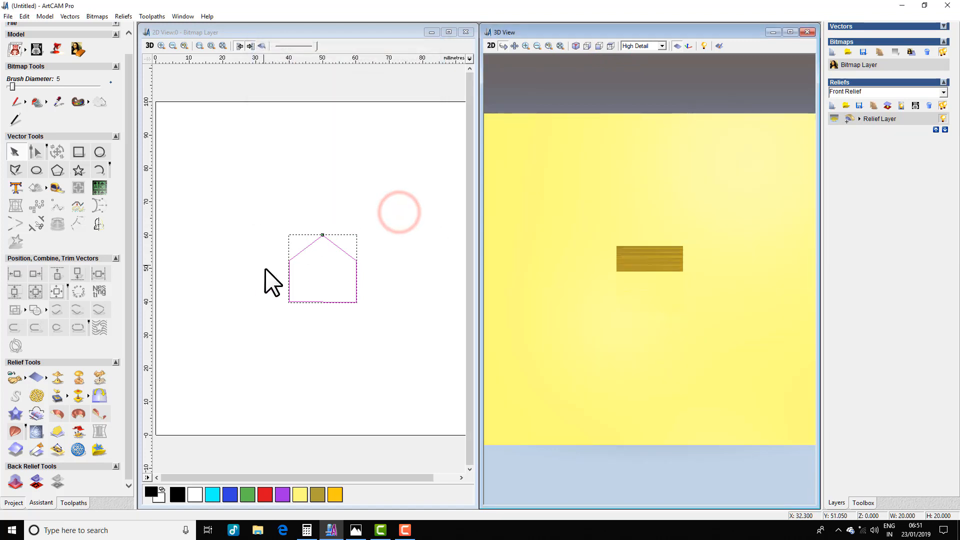
Mirror the house vector vertically about its centre, keeping a copy of the original
{"action": "left_click", "coordinate": [98, 224]}
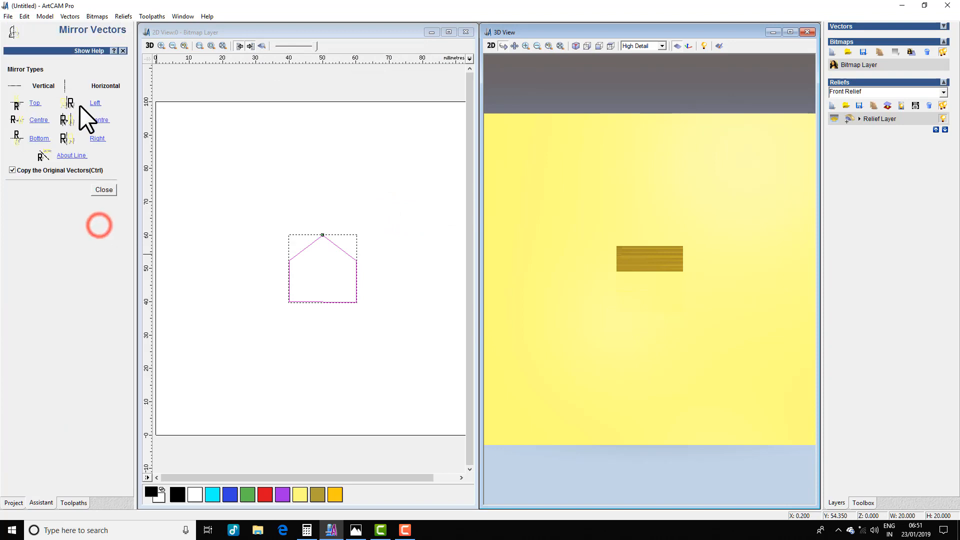
{"action": "left_click", "coordinate": [34, 121]}
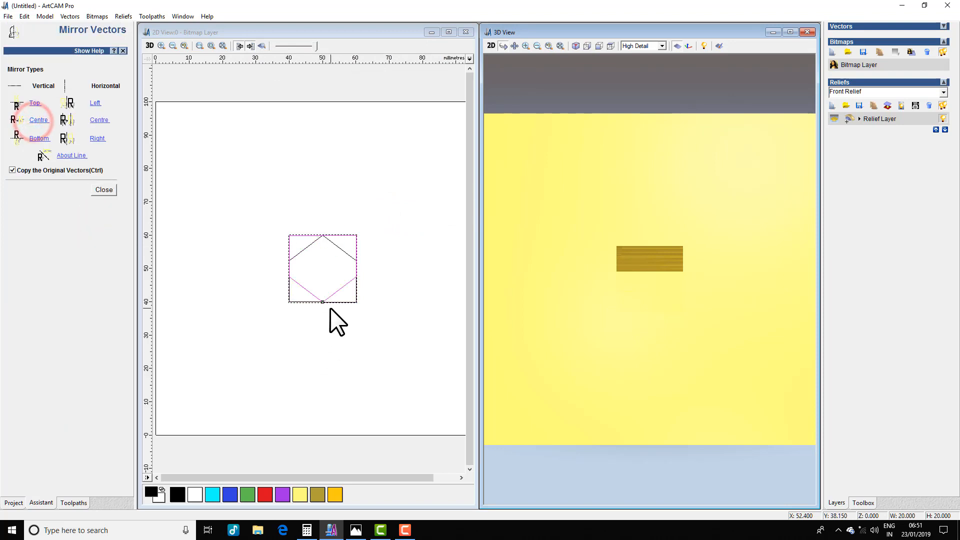
{"action": "left_click", "coordinate": [98, 190]}
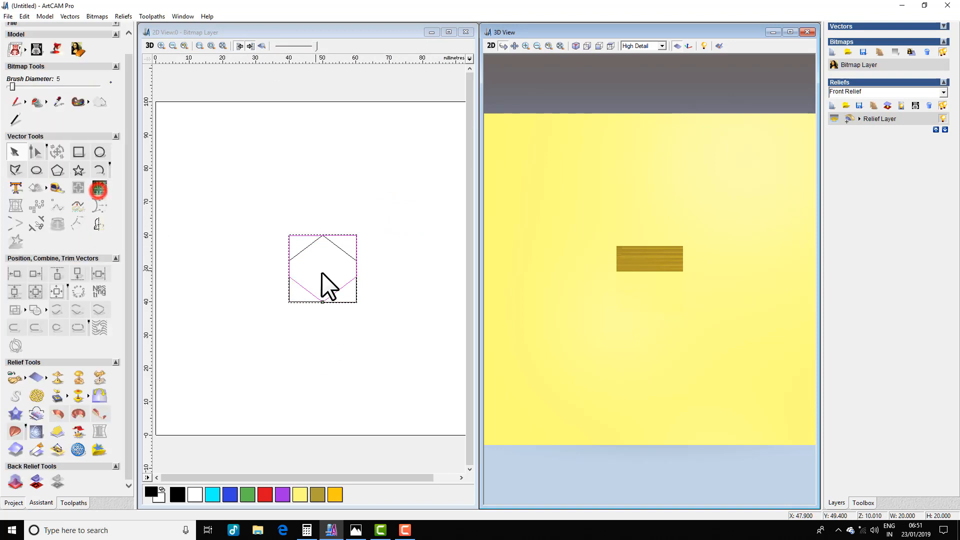
{"action": "left_click_drag", "start_coordinate": [308, 291], "coordinate": [309, 292]}
{"action": "double_click", "coordinate": [308, 299]}
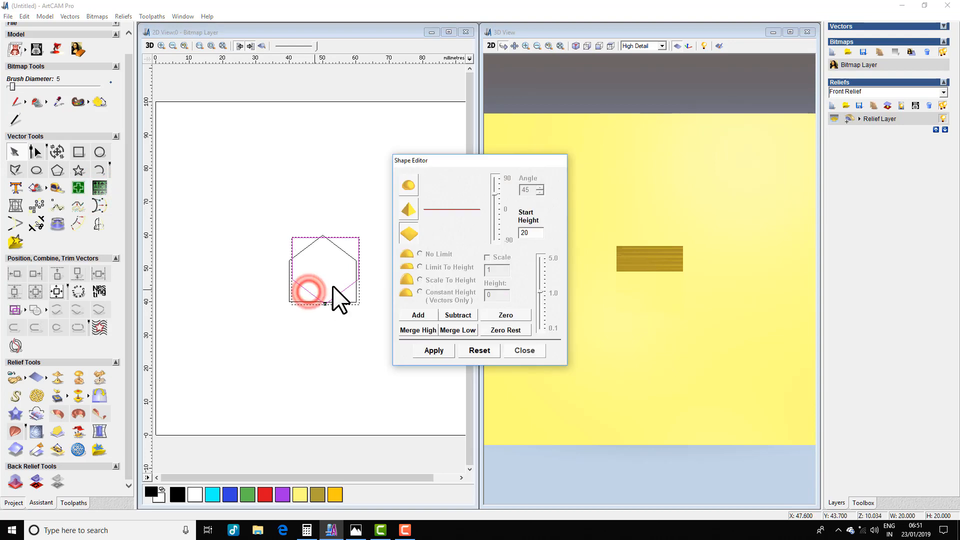
{"action": "left_click", "coordinate": [538, 351]}
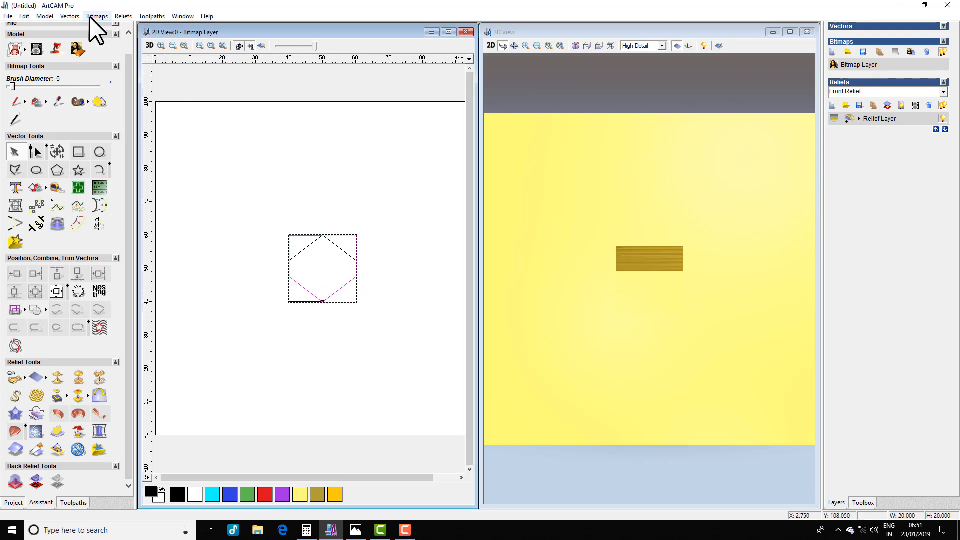
Zero the relief everywhere outside the selected mirrored house vector using the Shape Editor, and check the trimmed solid
{"action": "left_click", "coordinate": [45, 17]}
{"action": "left_click", "coordinate": [65, 27]}
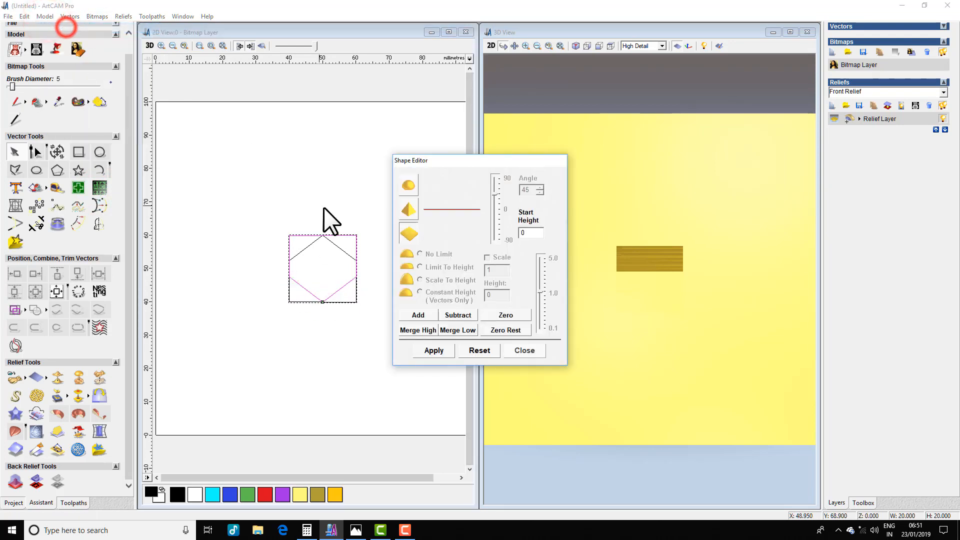
{"action": "left_click", "coordinate": [509, 330]}
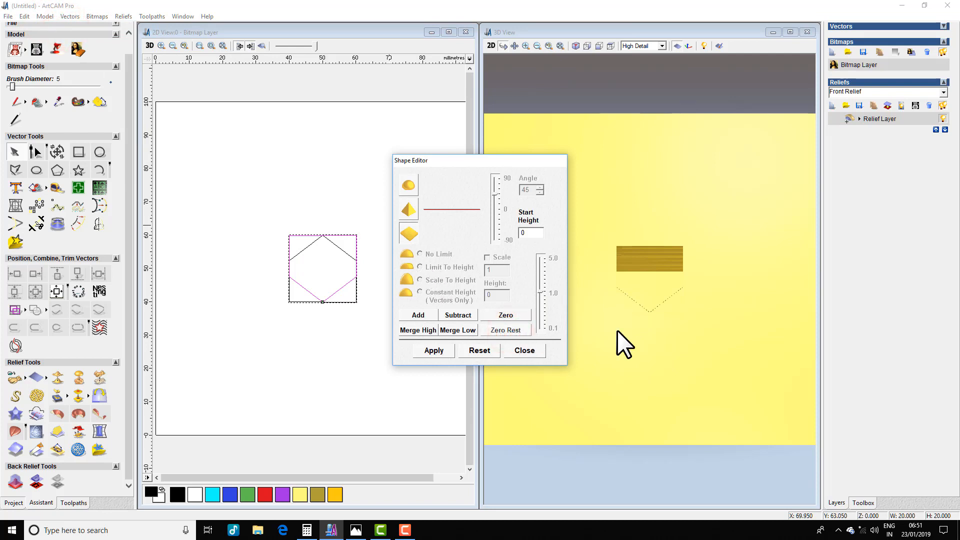
{"action": "left_click", "coordinate": [524, 350]}
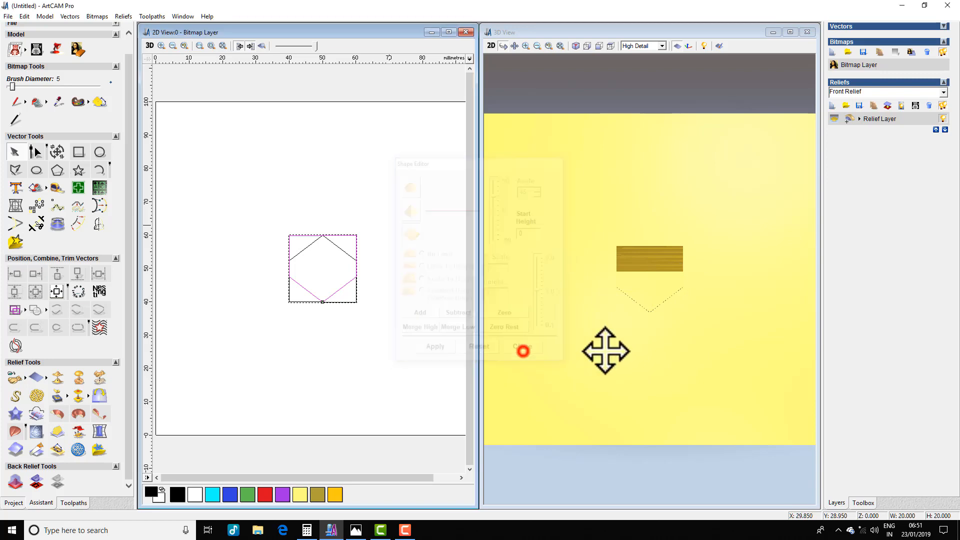
{"action": "left_click_drag", "start_coordinate": [604, 349], "coordinate": [678, 283]}
{"action": "mouse_move", "coordinate": [636, 325]}
{"action": "left_mouse_down"}
{"action": "mouse_move", "coordinate": [659, 319]}
{"action": "mouse_move", "coordinate": [636, 328]}
{"action": "left_mouse_up"}
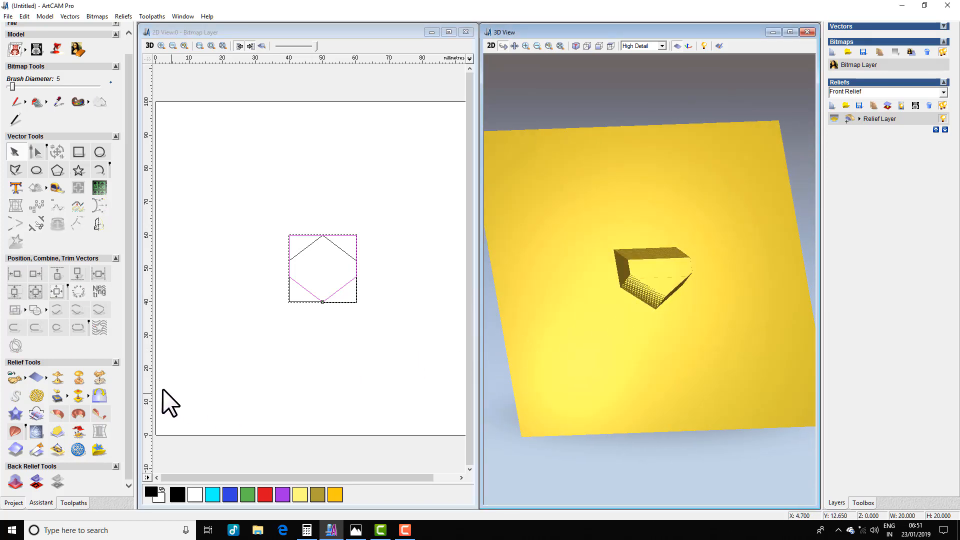
Create a triangle mesh from the relief with 0.01 mm tolerance, closed with an inverted front
{"action": "left_click", "coordinate": [77, 449]}
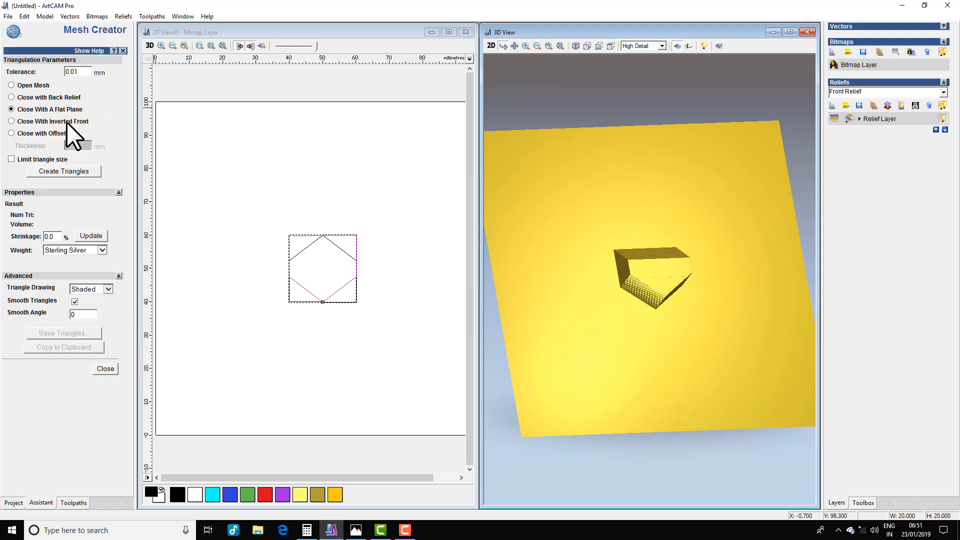
{"action": "left_click", "coordinate": [11, 121]}
{"action": "left_click", "coordinate": [58, 171]}
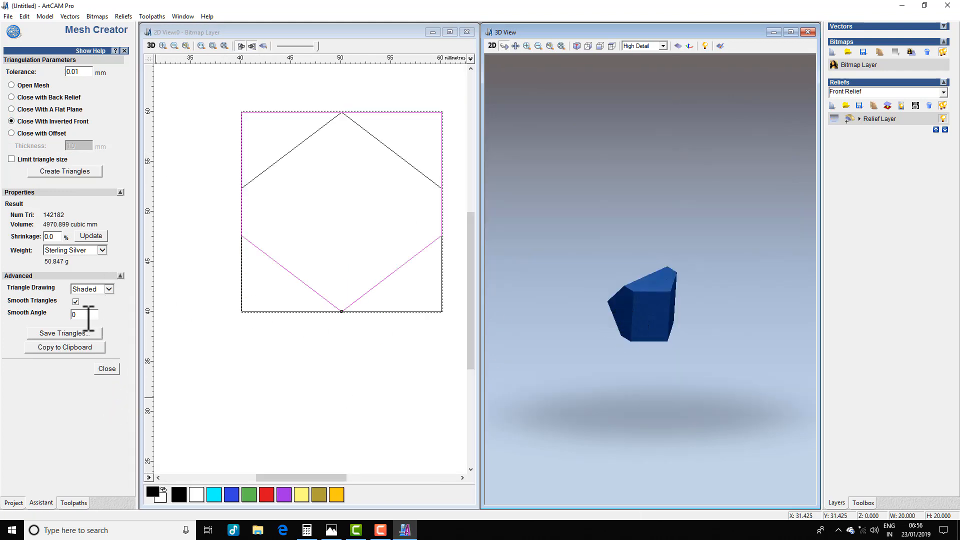
Save the triangle mesh as 33 in the tri folder and close the Mesh Creator
{"action": "left_click", "coordinate": [67, 333]}
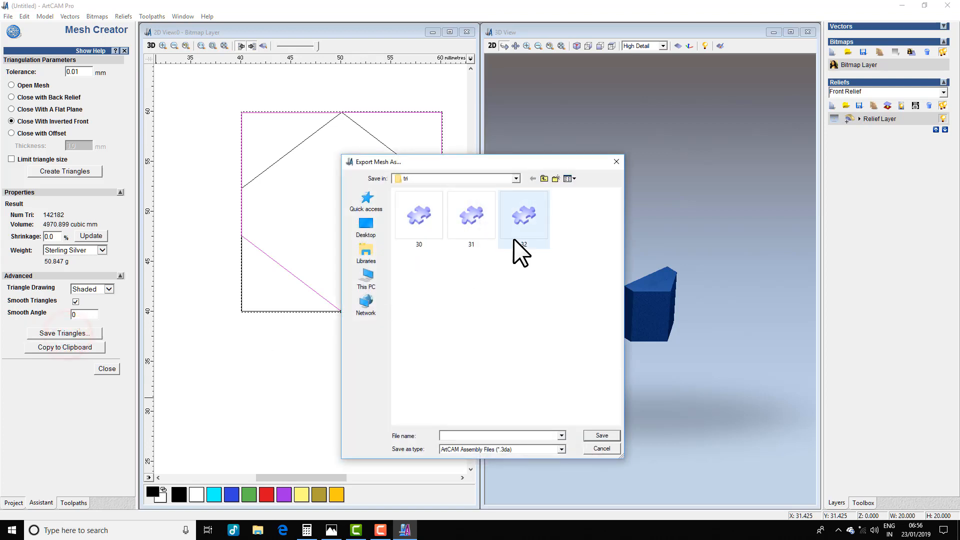
{"action": "left_click", "coordinate": [454, 436]}
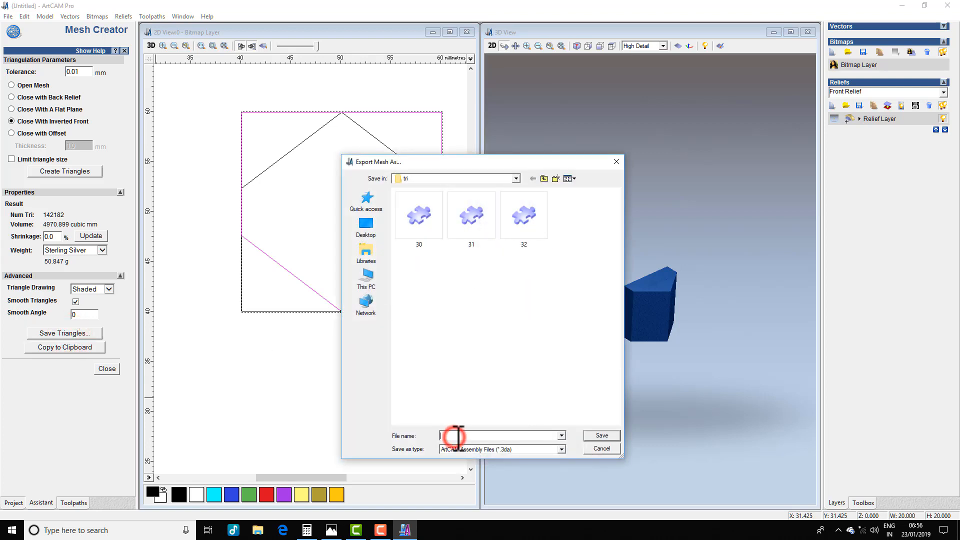
{"action": "type", "text": "33"}
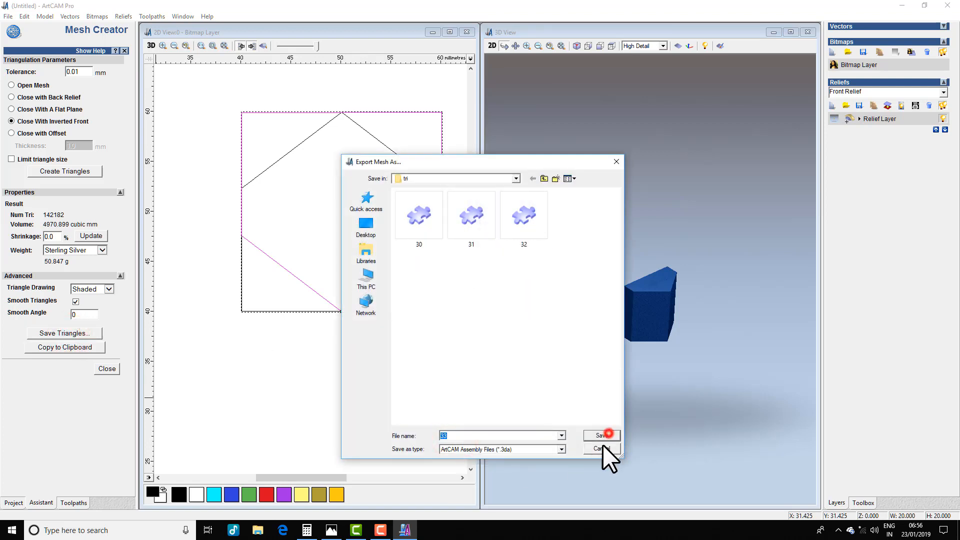
{"action": "left_click", "coordinate": [606, 434]}
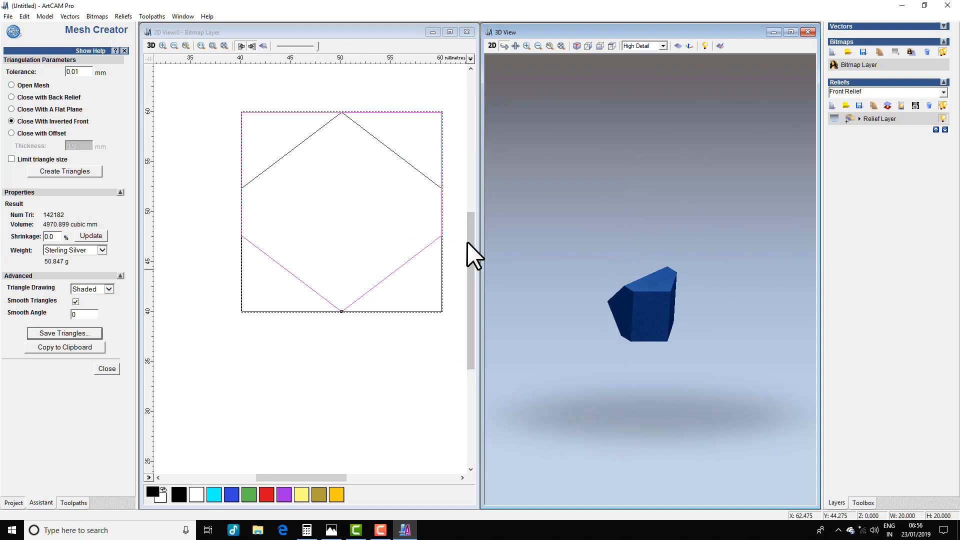
{"action": "left_click", "coordinate": [106, 368]}
Select both house-shaped vectors in the 2D view and delete them
{"action": "left_click", "coordinate": [209, 91]}
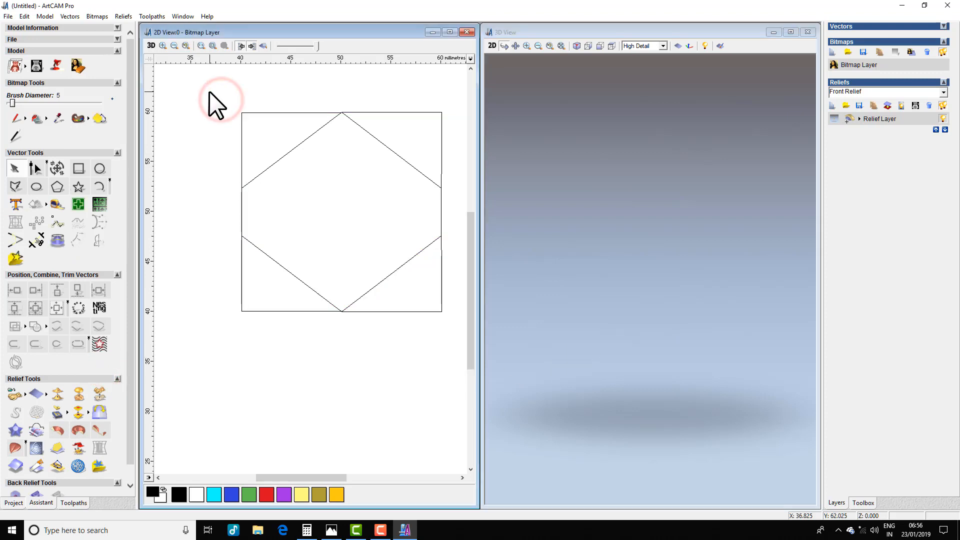
{"action": "left_click_drag", "start_coordinate": [186, 85], "coordinate": [464, 344]}
{"action": "key", "text": "Delete"}
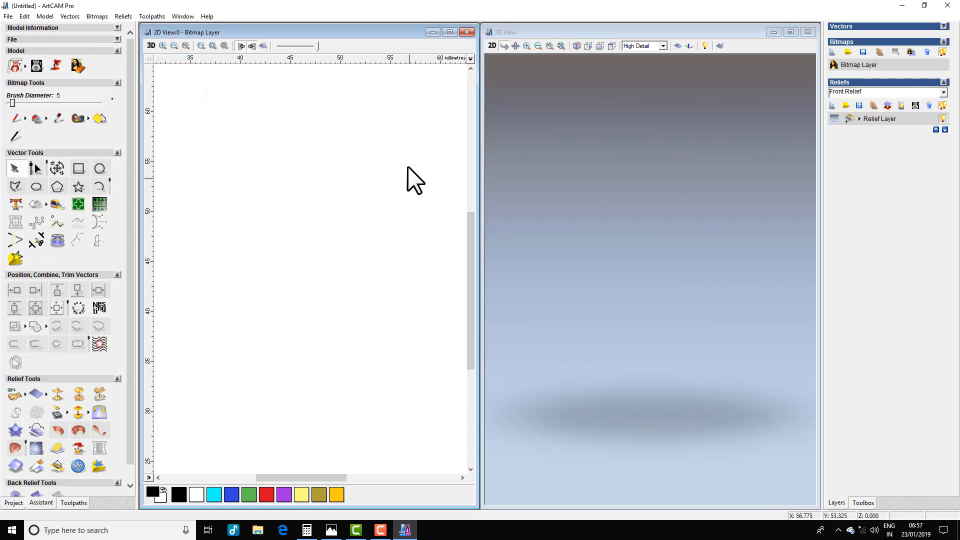
Import the saved 3D model 33, moving the paste dialog clear of the 3D view
{"action": "left_click", "coordinate": [124, 16]}
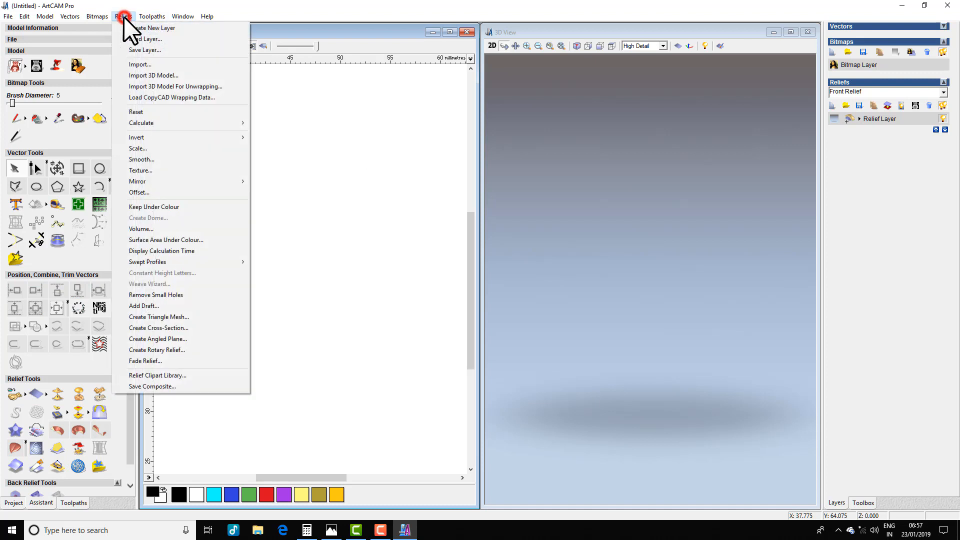
{"action": "left_click", "coordinate": [169, 78]}
{"action": "left_click", "coordinate": [577, 230]}
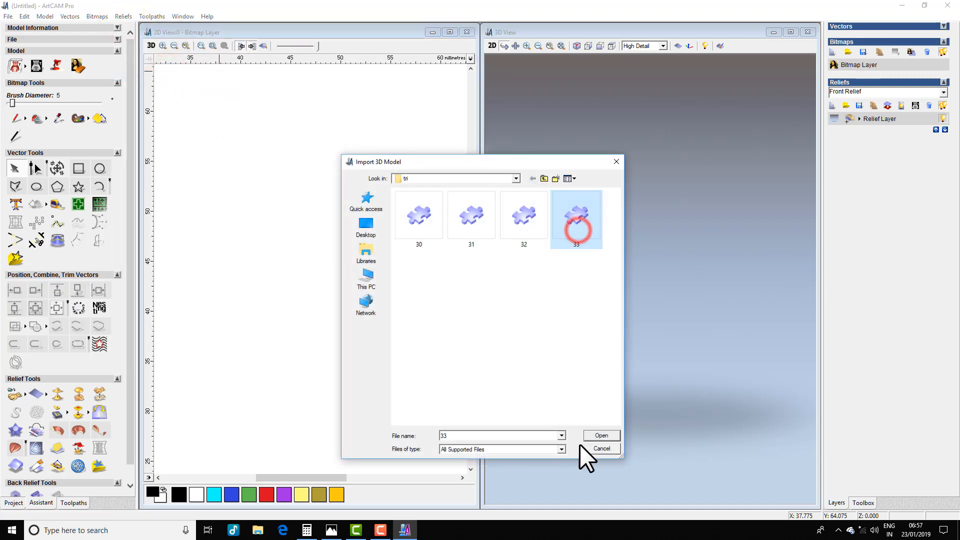
{"action": "left_click", "coordinate": [600, 435]}
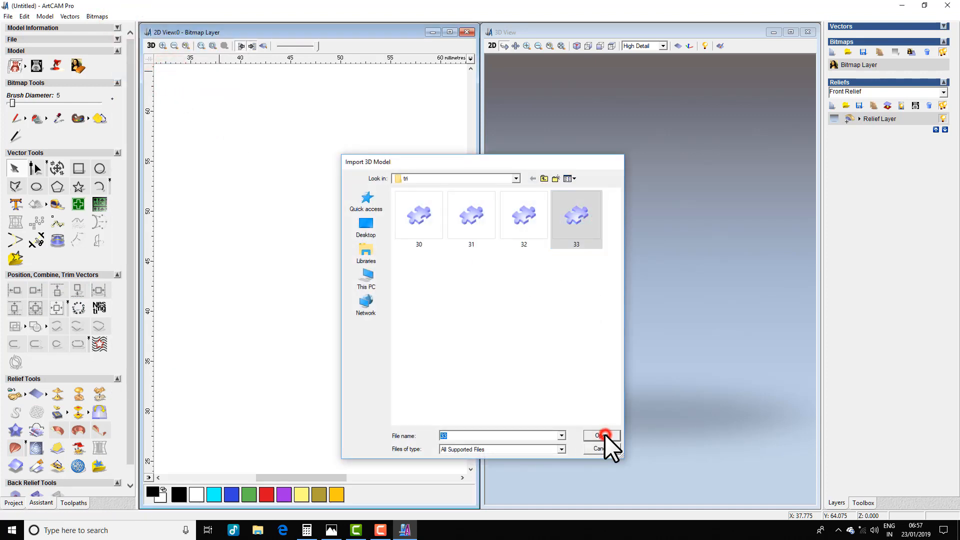
{"action": "left_click_drag", "start_coordinate": [508, 178], "coordinate": [391, 138]}
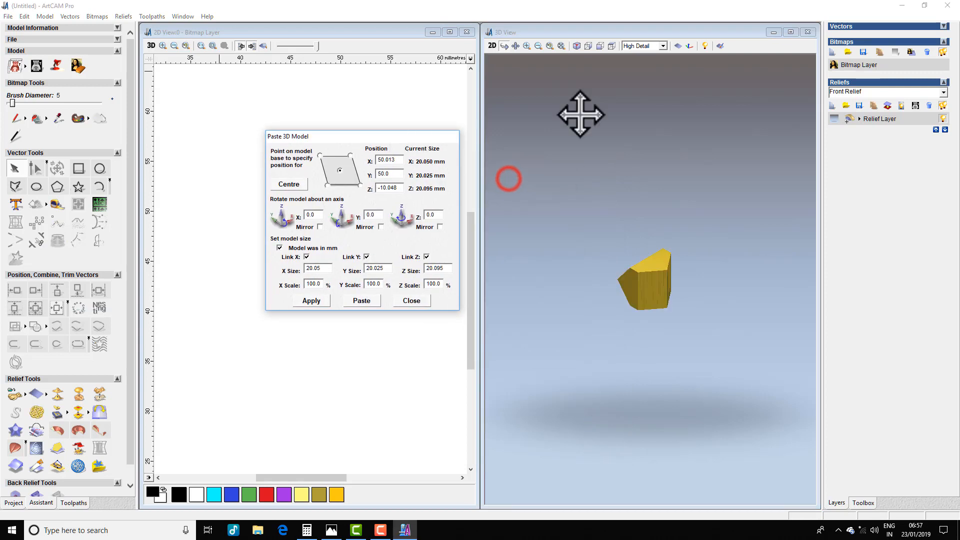
Show the zero plane, apply a Z position of 0 to the imported model and inspect it
{"action": "left_click", "coordinate": [679, 45]}
{"action": "left_click_drag", "start_coordinate": [685, 347], "coordinate": [665, 380]}
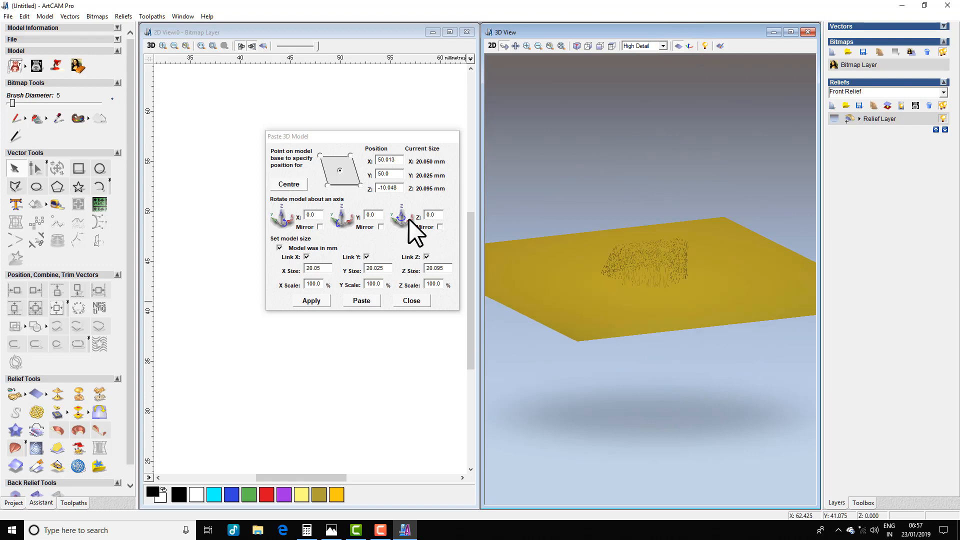
{"action": "double_click", "coordinate": [395, 187]}
{"action": "type", "text": "0"}
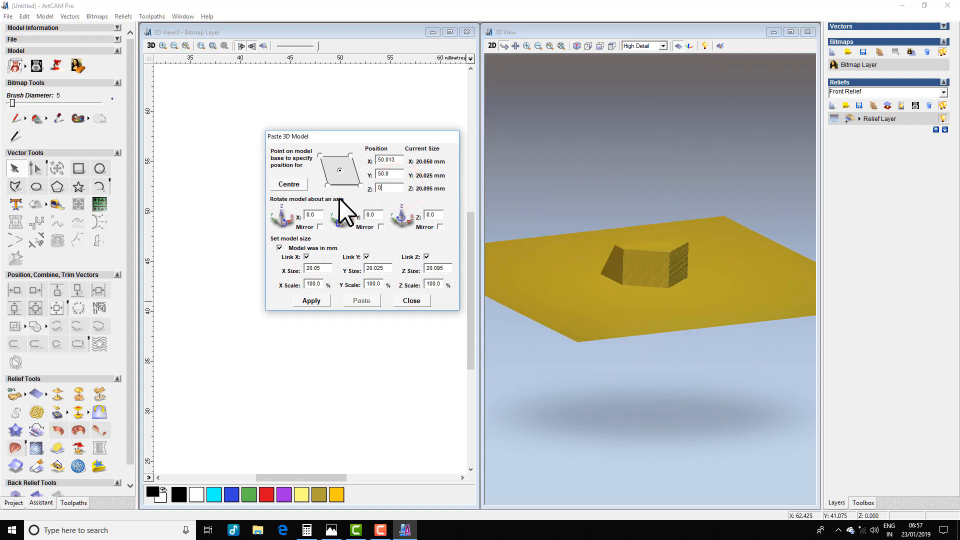
{"action": "left_click", "coordinate": [306, 301]}
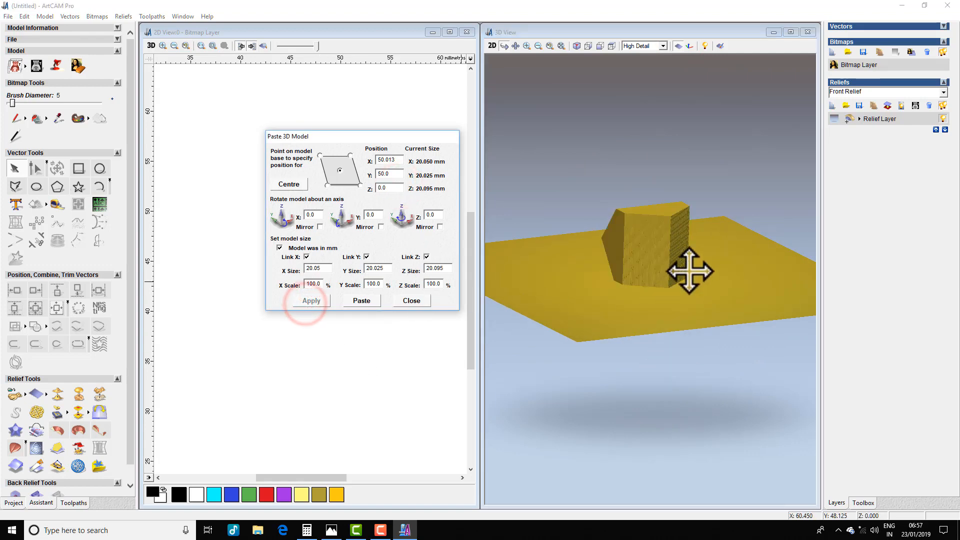
{"action": "left_click_drag", "start_coordinate": [690, 268], "coordinate": [680, 235]}
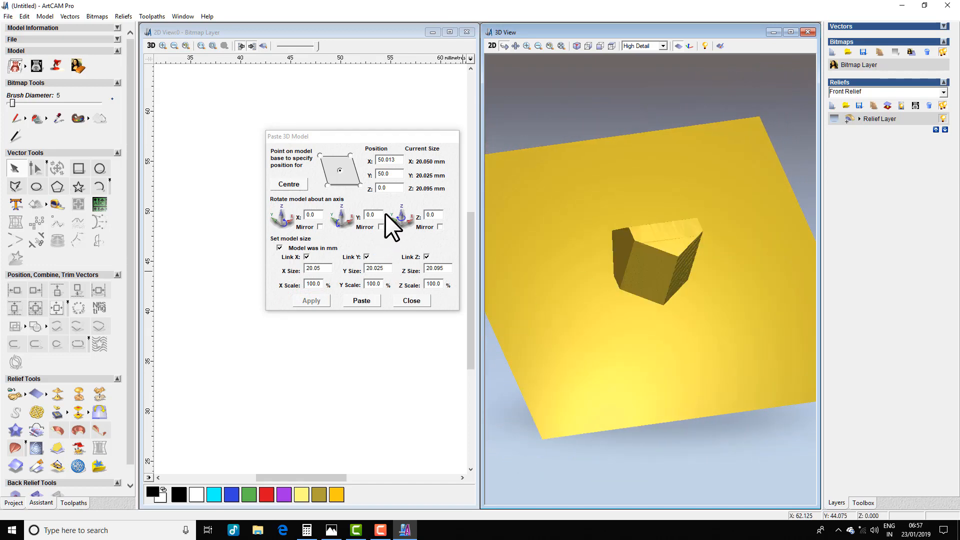
Rotate the imported model 45 degrees about the Y axis, then apply a Z position of 0
{"action": "double_click", "coordinate": [370, 214]}
{"action": "type", "text": "45"}
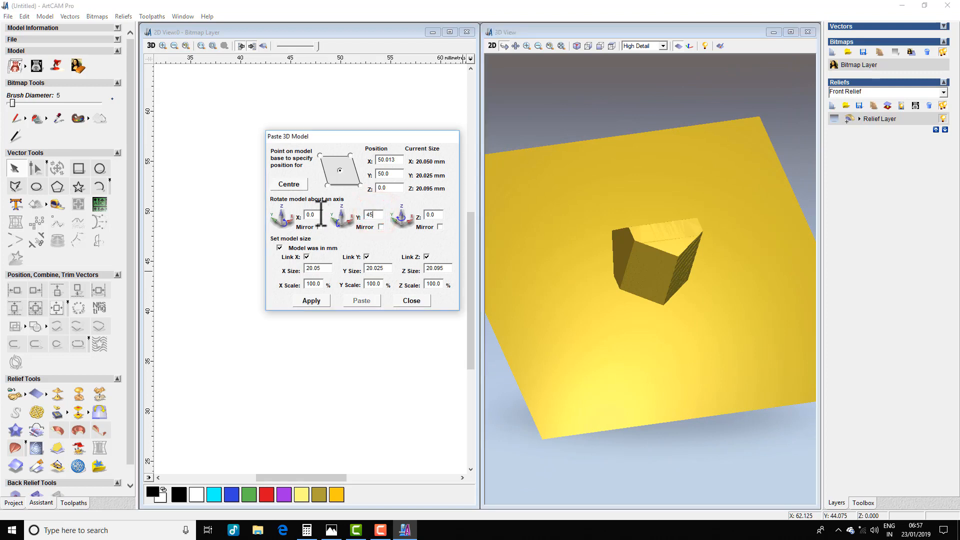
{"action": "left_click", "coordinate": [308, 301]}
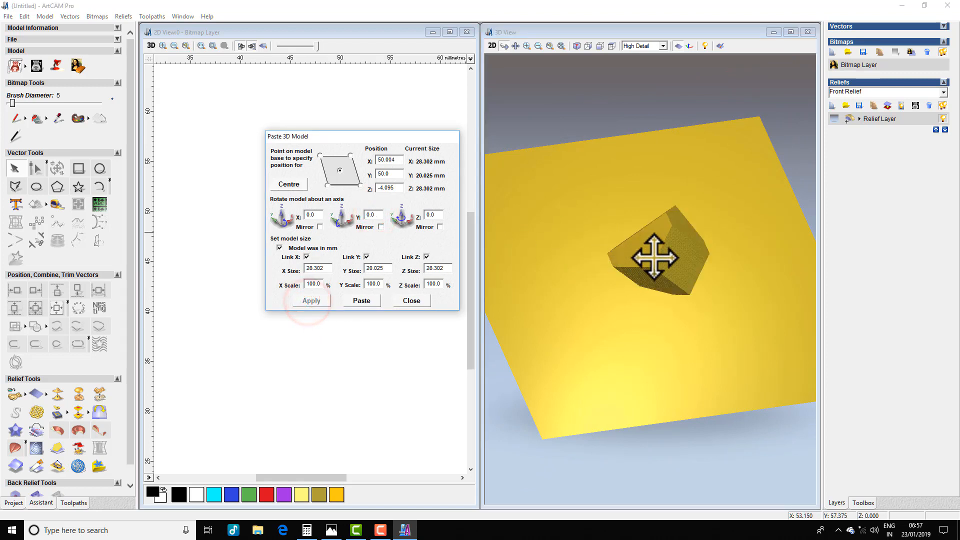
{"action": "double_click", "coordinate": [393, 187]}
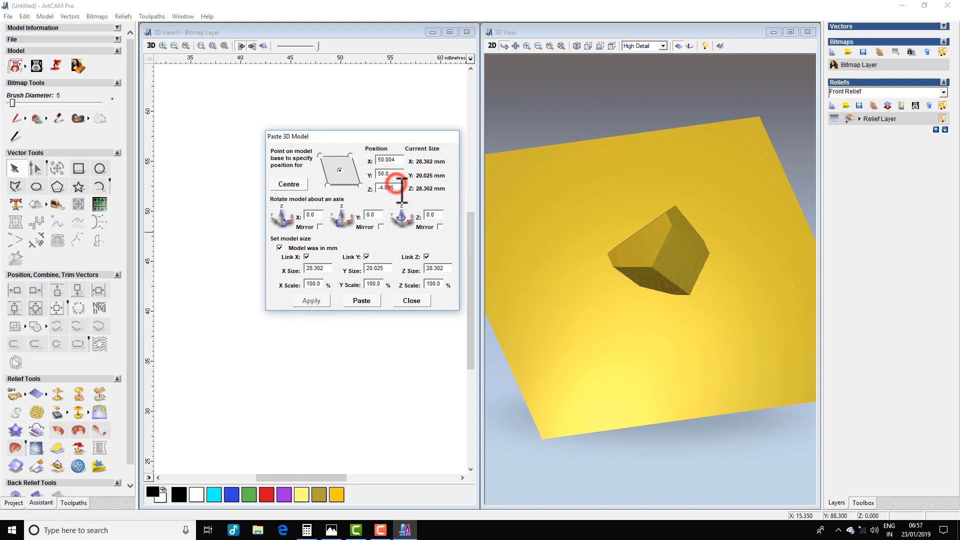
{"action": "type", "text": "0"}
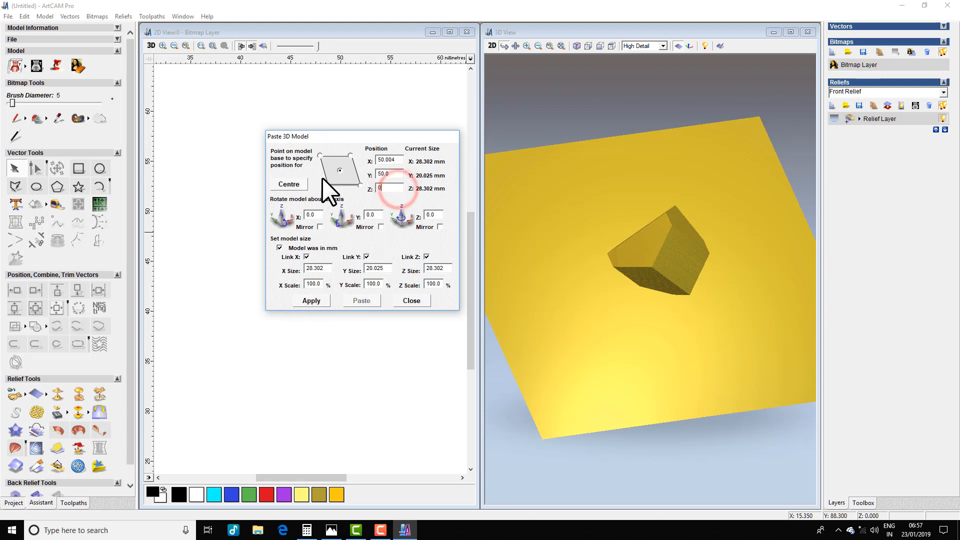
{"action": "left_click", "coordinate": [312, 301]}
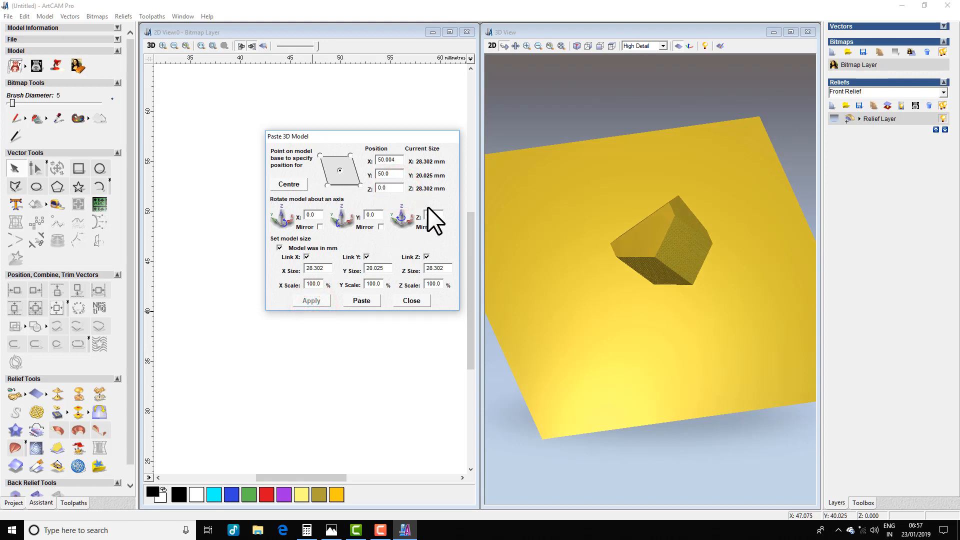
{"action": "left_click_drag", "start_coordinate": [671, 356], "coordinate": [669, 286]}
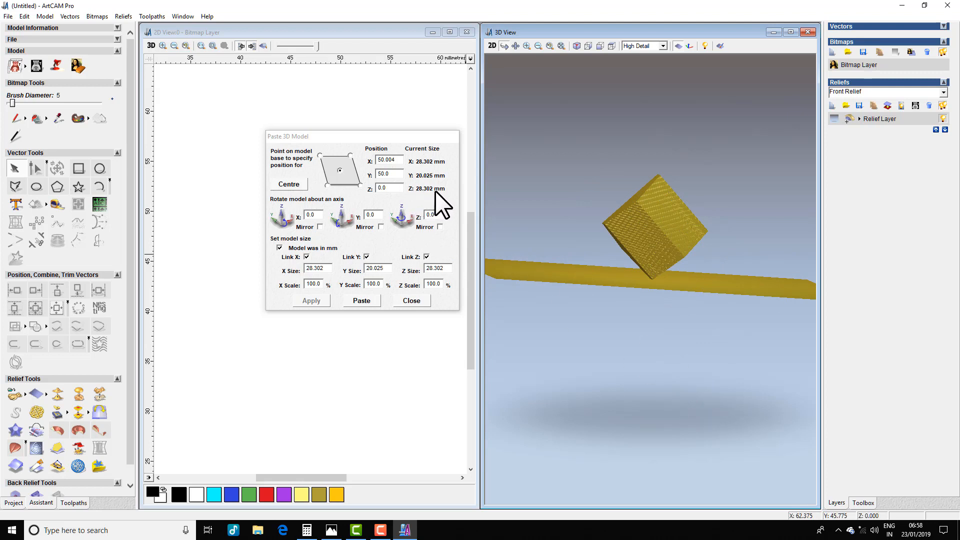
Switch to Calculator and divide the model's Z size of 28.302 by 2
{"action": "left_click", "coordinate": [304, 530]}
{"action": "left_click", "coordinate": [776, 205]}
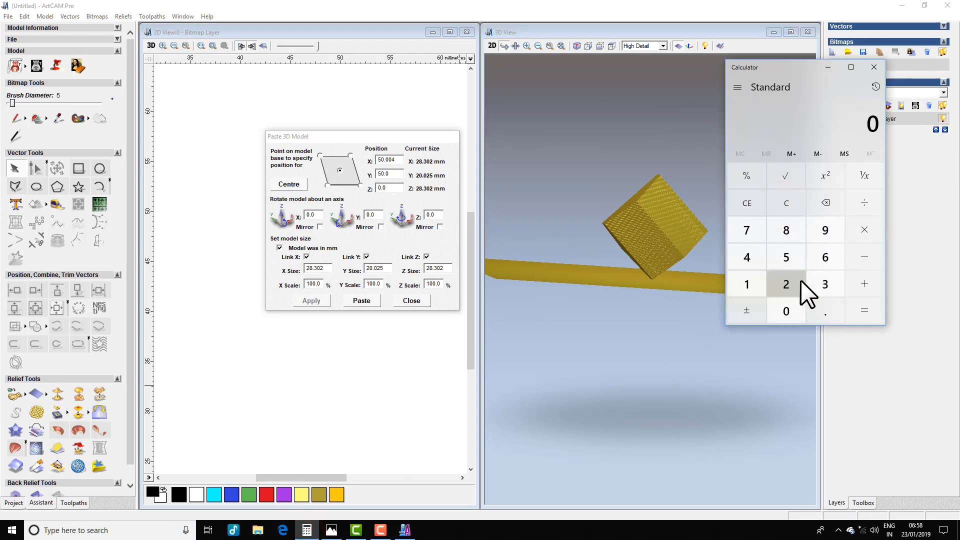
{"action": "left_click", "coordinate": [790, 227]}
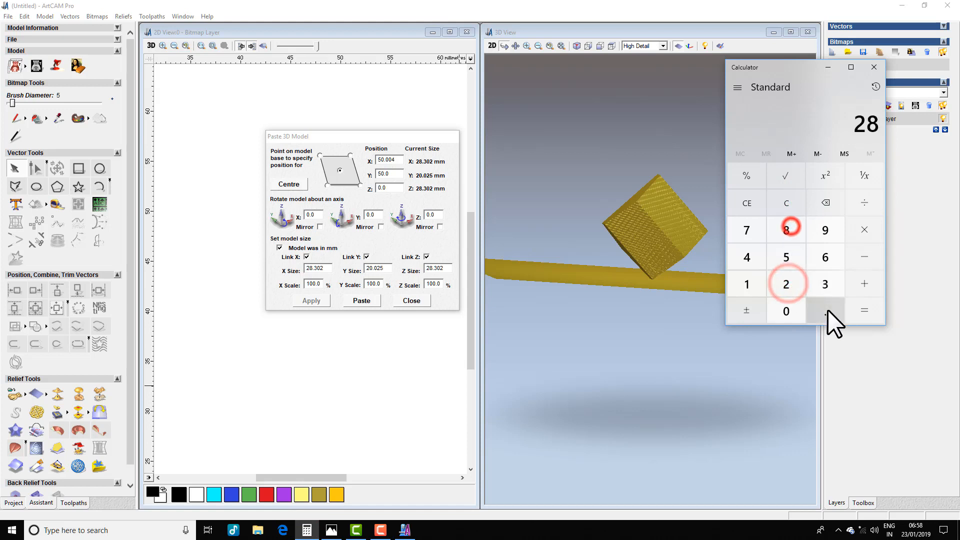
{"action": "left_click", "coordinate": [827, 310]}
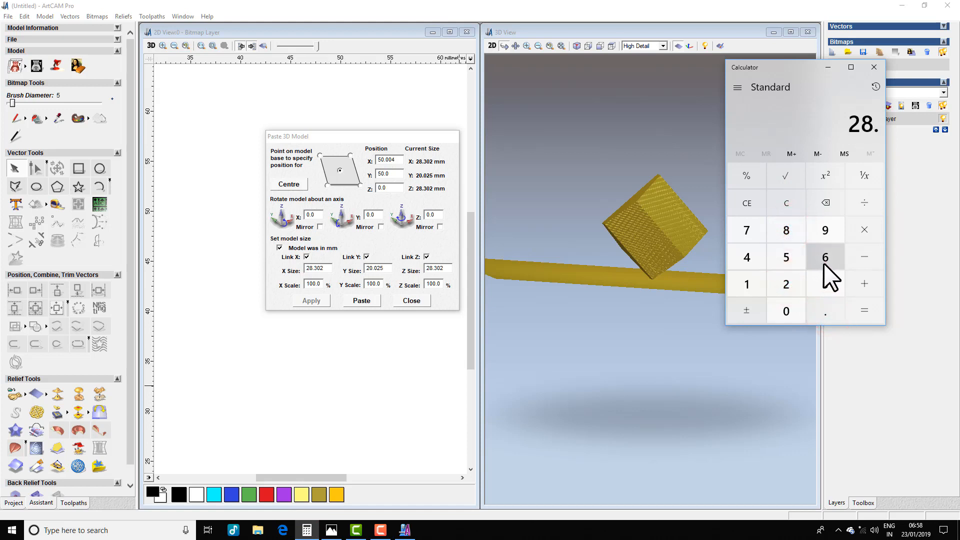
{"action": "left_click", "coordinate": [826, 284]}
{"action": "left_click", "coordinate": [786, 312]}
{"action": "left_click", "coordinate": [791, 287]}
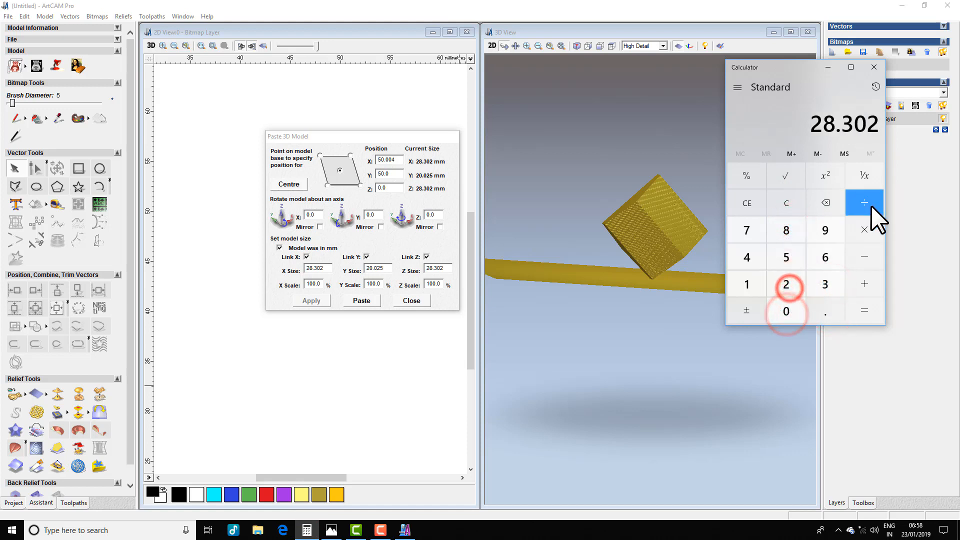
{"action": "left_click", "coordinate": [870, 204]}
{"action": "left_click", "coordinate": [797, 288]}
{"action": "left_click", "coordinate": [862, 312]}
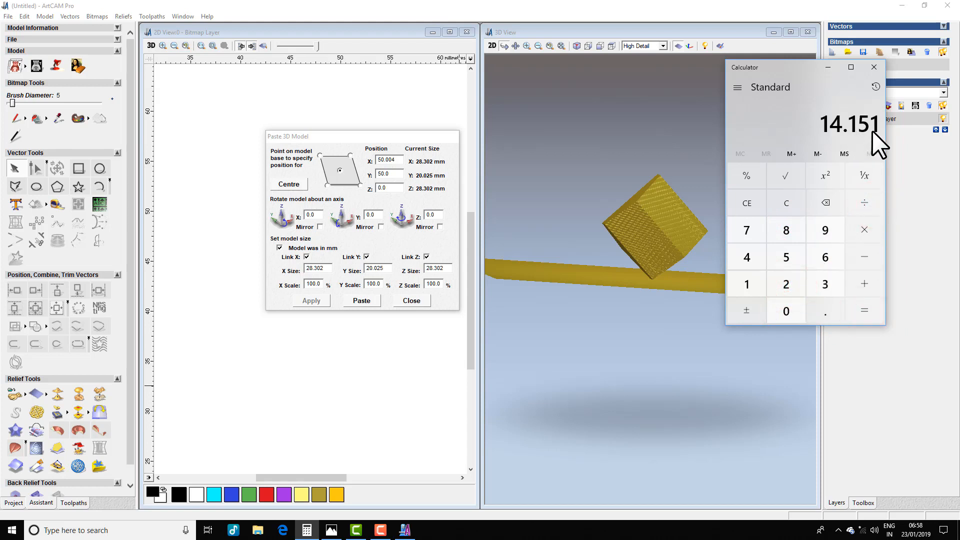
Return to ArtCAM, apply a Z position of -14.151 to the rotated model and paste it into the relief
{"action": "left_click", "coordinate": [388, 189]}
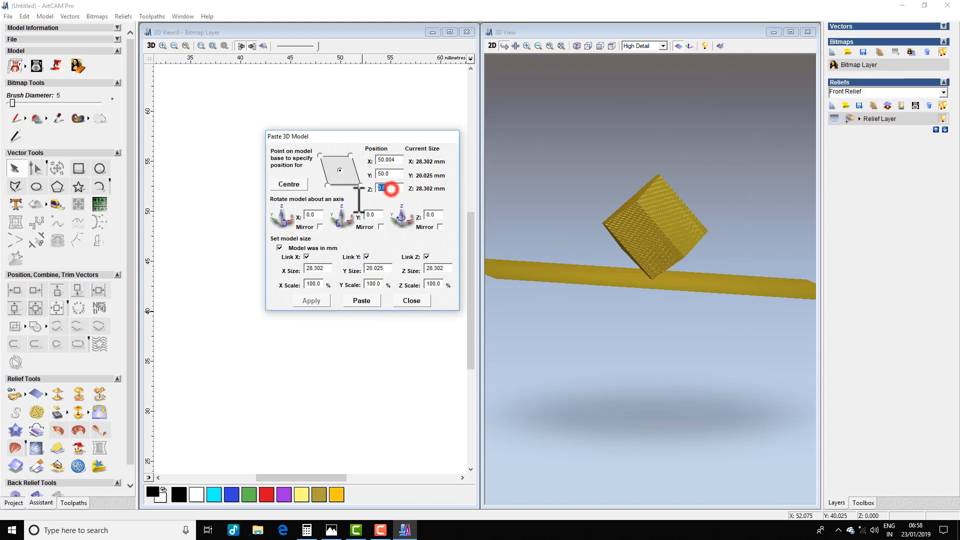
{"action": "double_click", "coordinate": [388, 188]}
{"action": "key", "text": "BackSpace"}
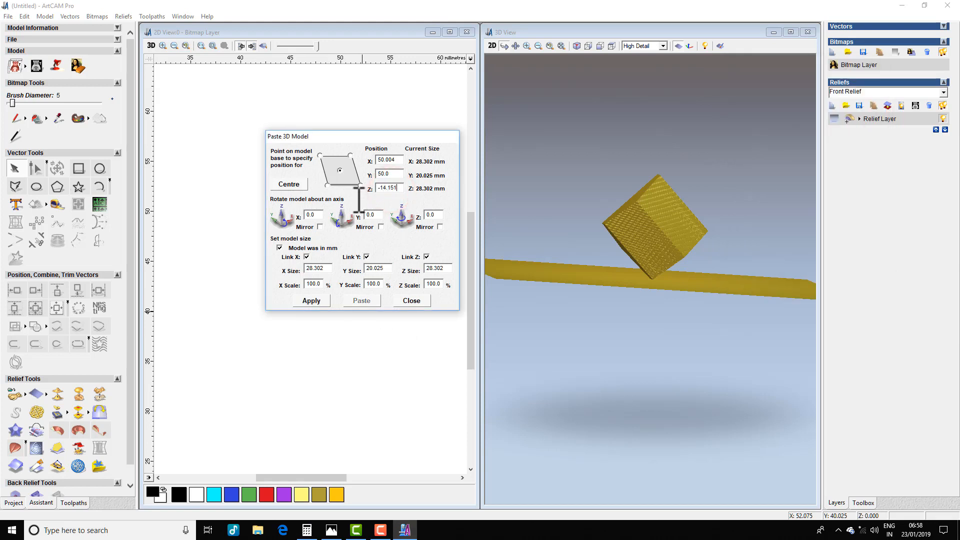
{"action": "left_click", "coordinate": [311, 301]}
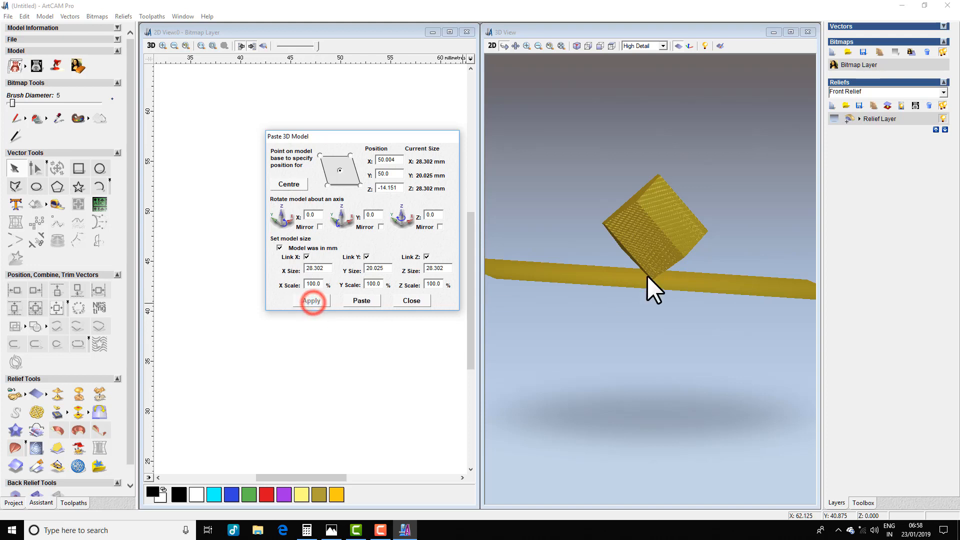
{"action": "left_click", "coordinate": [363, 301]}
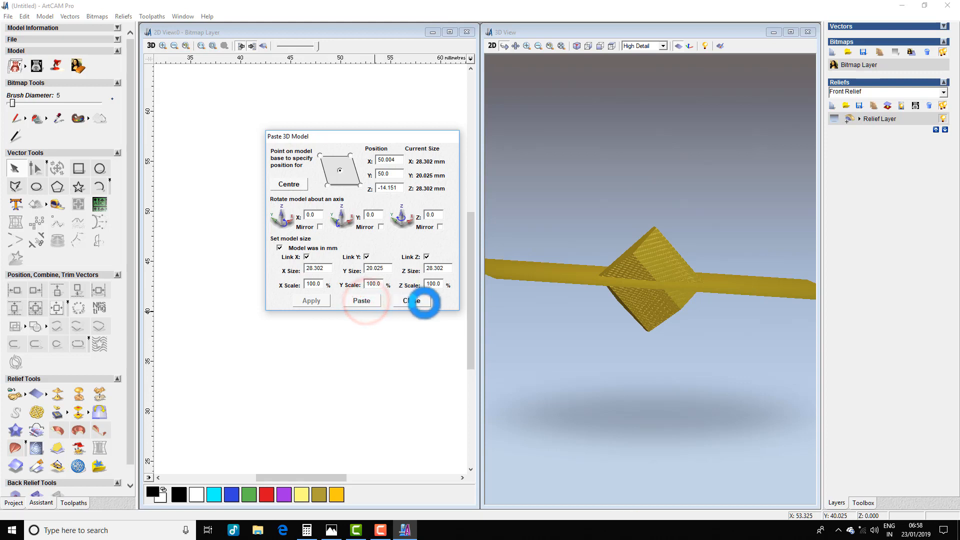
Close the Paste 3D Model settings and examine the pasted solid from an angle and directly from above
{"action": "left_click", "coordinate": [415, 302]}
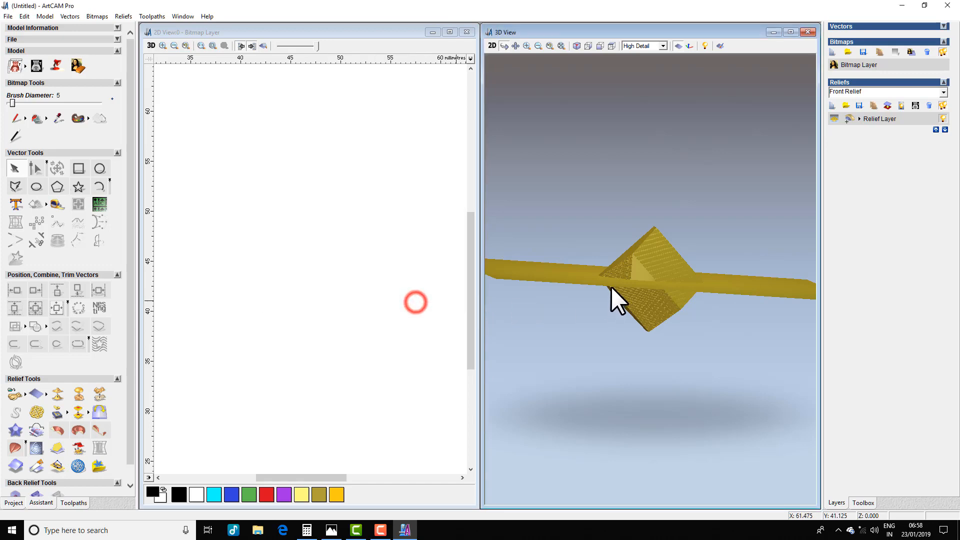
{"action": "left_click_drag", "start_coordinate": [613, 314], "coordinate": [660, 242]}
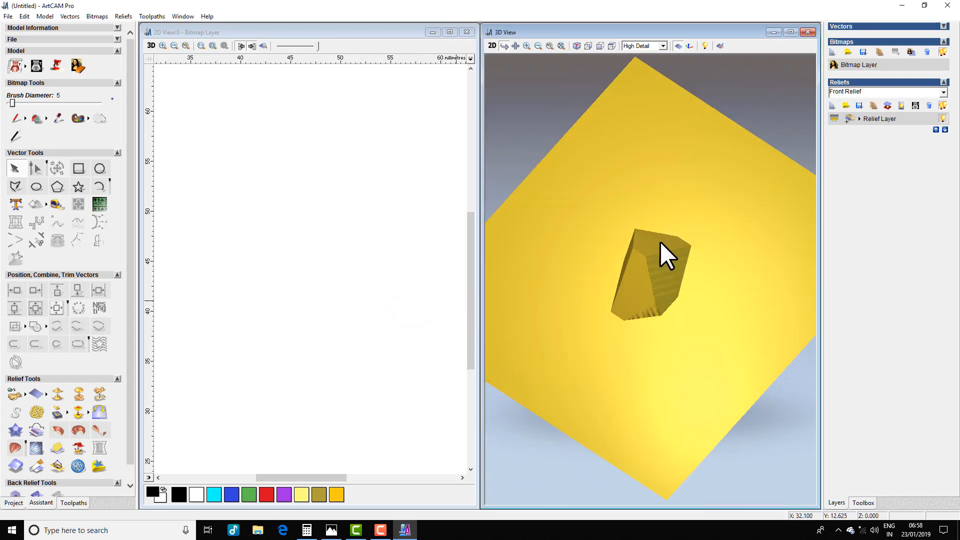
{"action": "left_click", "coordinate": [611, 46]}
{"action": "scroll", "coordinate": [669, 281], "scroll_direction": "up", "scroll_amount": 3}
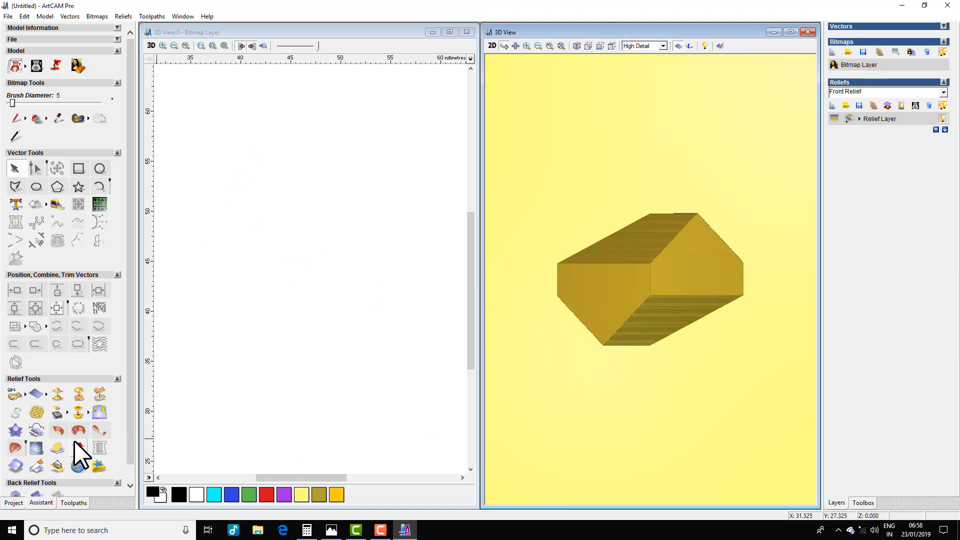
Save the composite relief as an ArtCAM relief file named t50 in the tri folder
{"action": "left_click", "coordinate": [25, 394]}
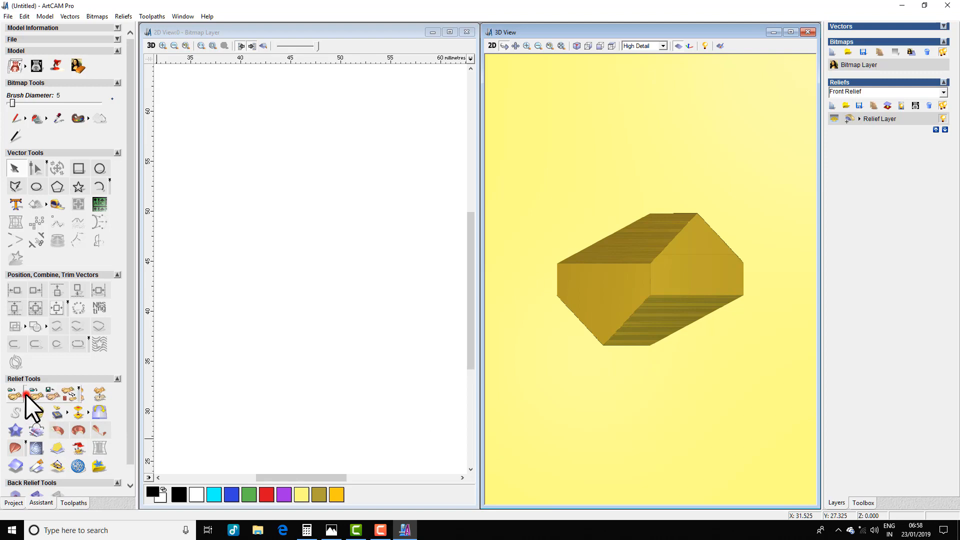
{"action": "left_click", "coordinate": [52, 395]}
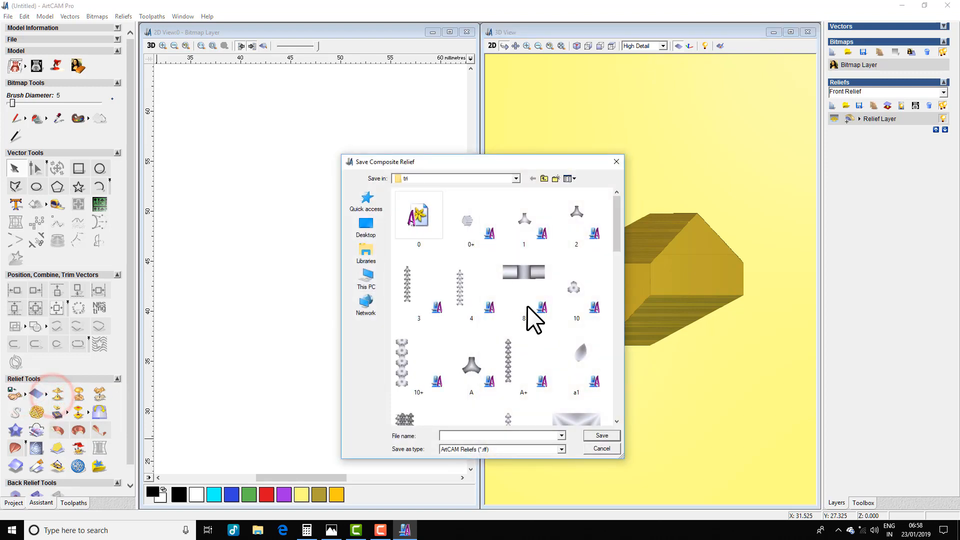
{"action": "scroll", "coordinate": [550, 360], "scroll_direction": "down", "scroll_amount": 15}
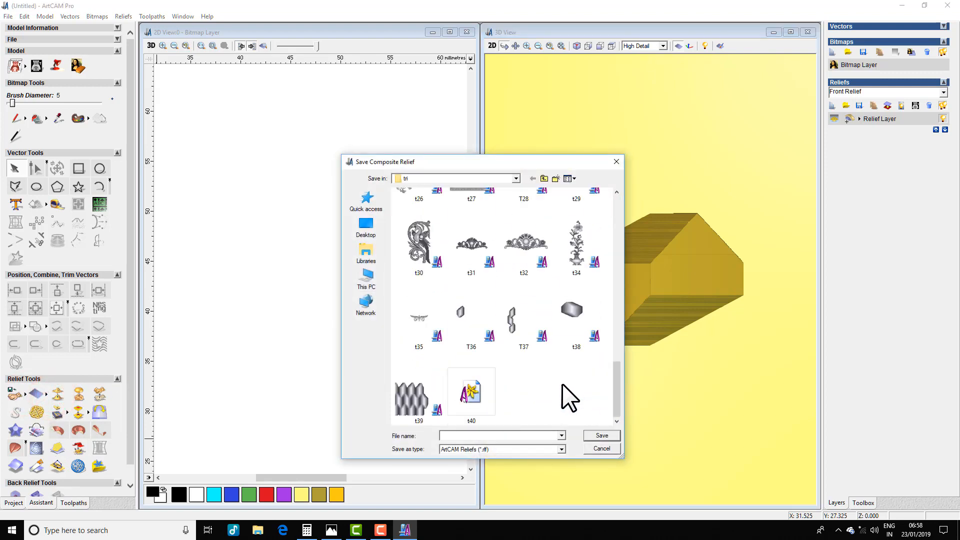
{"action": "left_click", "coordinate": [483, 436]}
{"action": "type", "text": "t"}
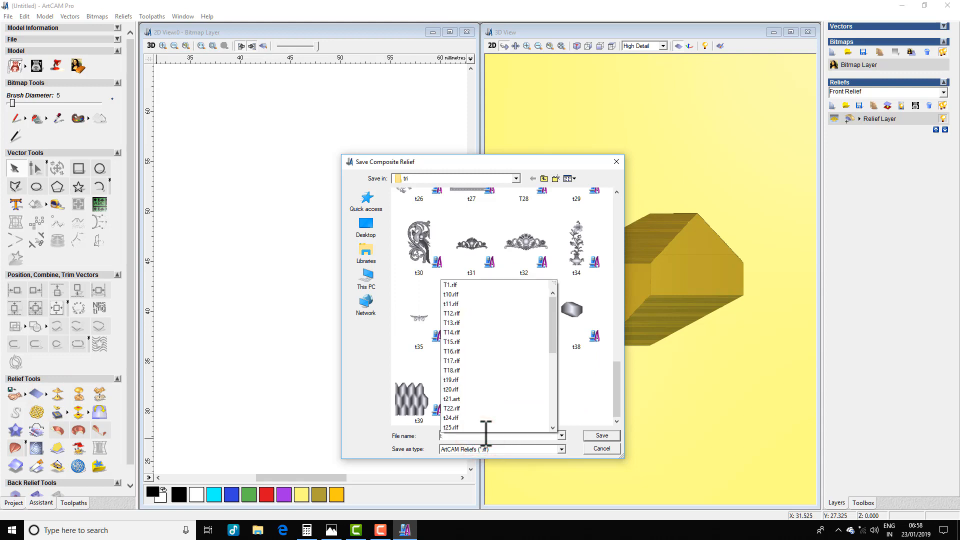
{"action": "type", "text": "50"}
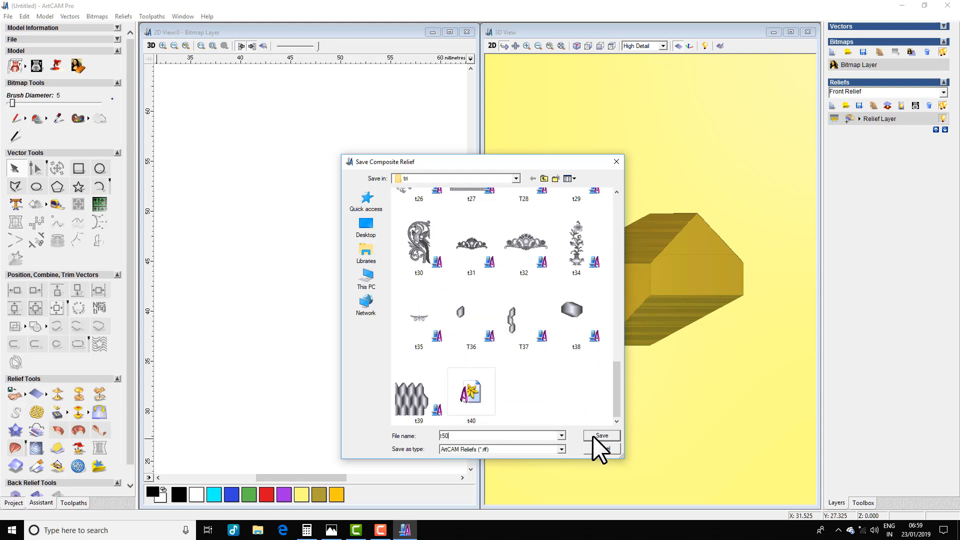
{"action": "left_click", "coordinate": [600, 435]}
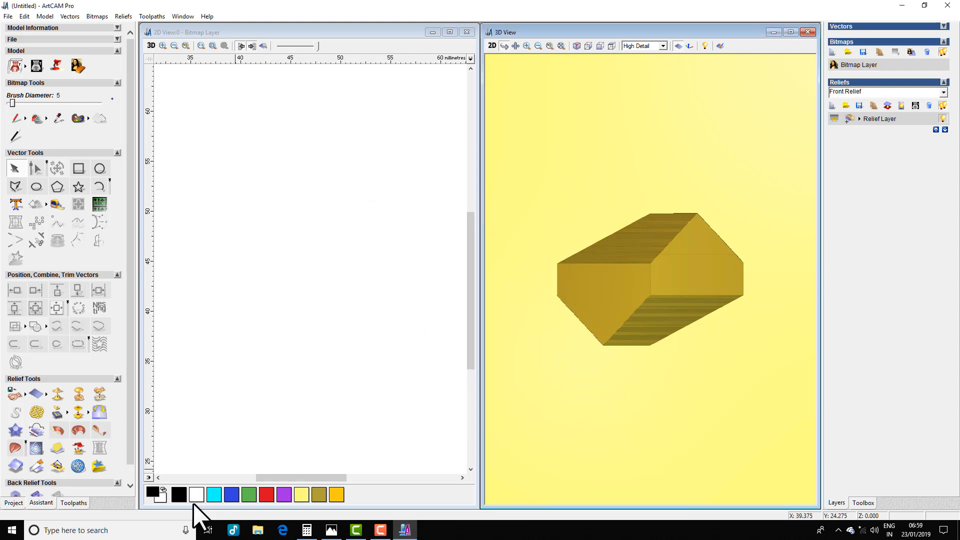
Reset the relief to flat and load the t50 relief file as 3D clipart for pasting
{"action": "left_click", "coordinate": [35, 391]}
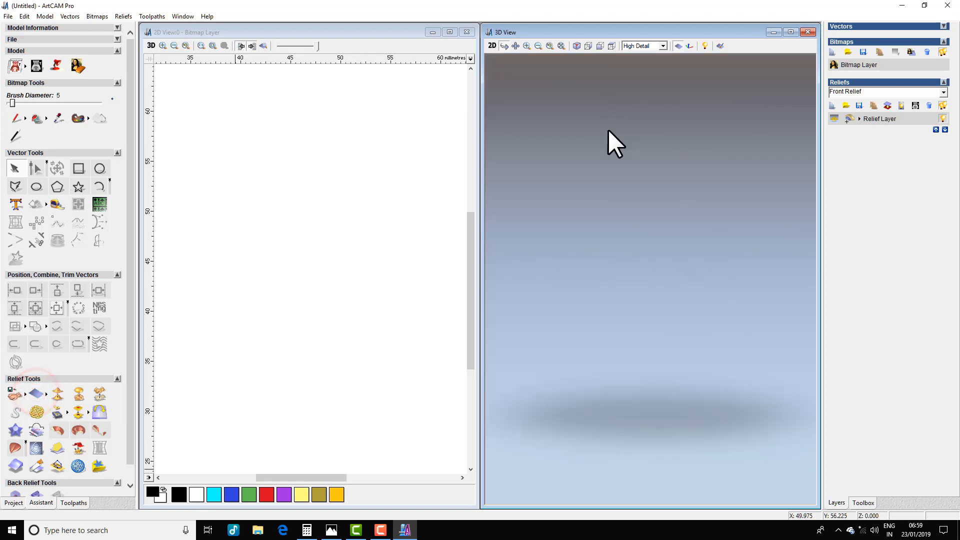
{"action": "left_click", "coordinate": [34, 395]}
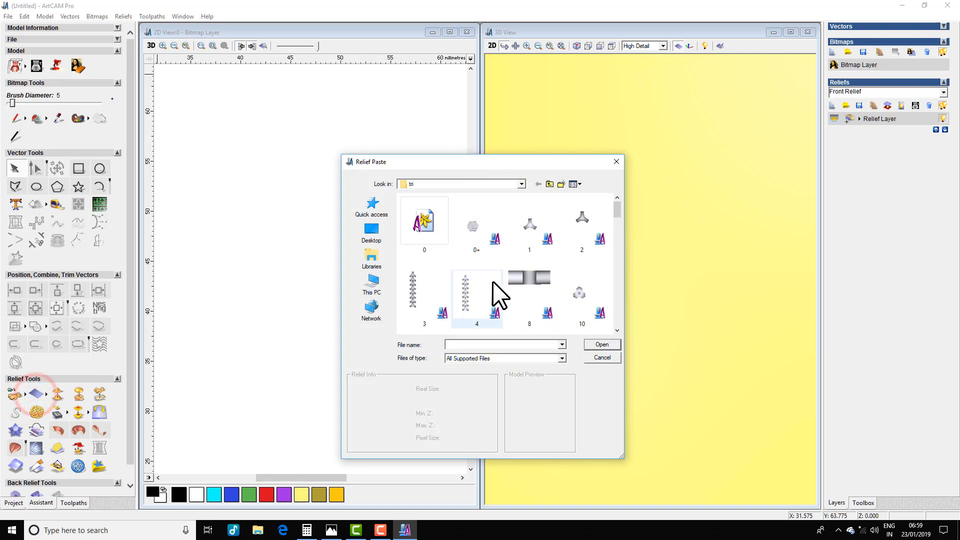
{"action": "scroll", "coordinate": [550, 270], "scroll_direction": "down", "scroll_amount": 15}
{"action": "left_click", "coordinate": [532, 320]}
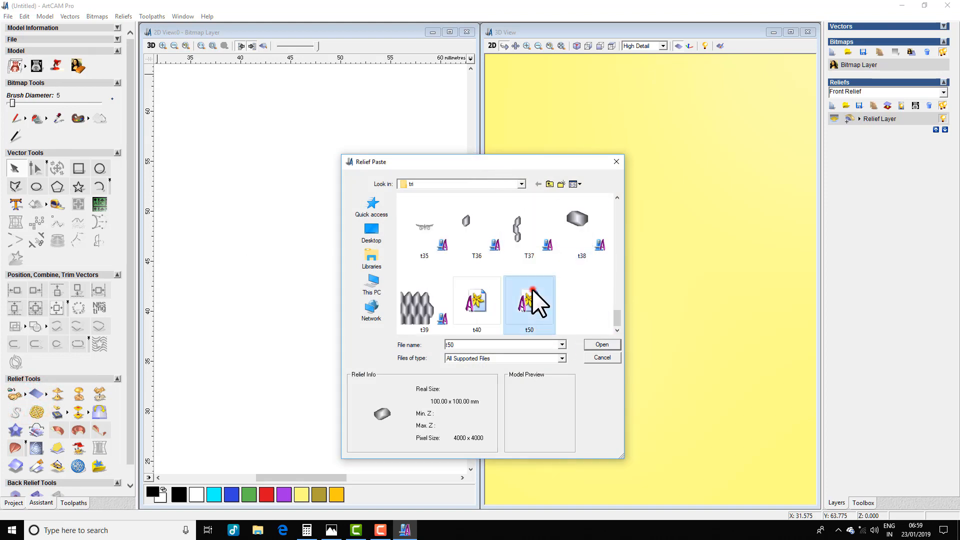
{"action": "left_click", "coordinate": [595, 344]}
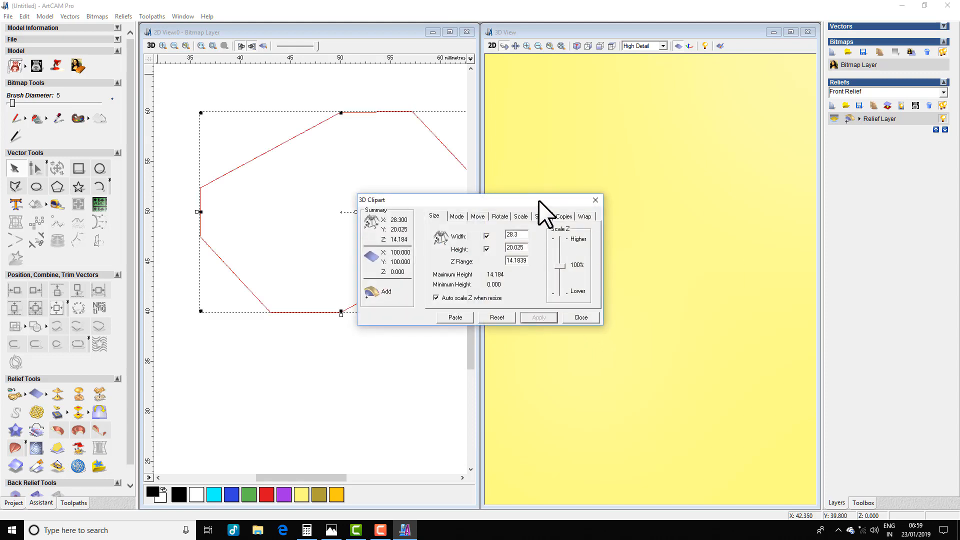
{"action": "left_click_drag", "start_coordinate": [539, 200], "coordinate": [251, 42]}
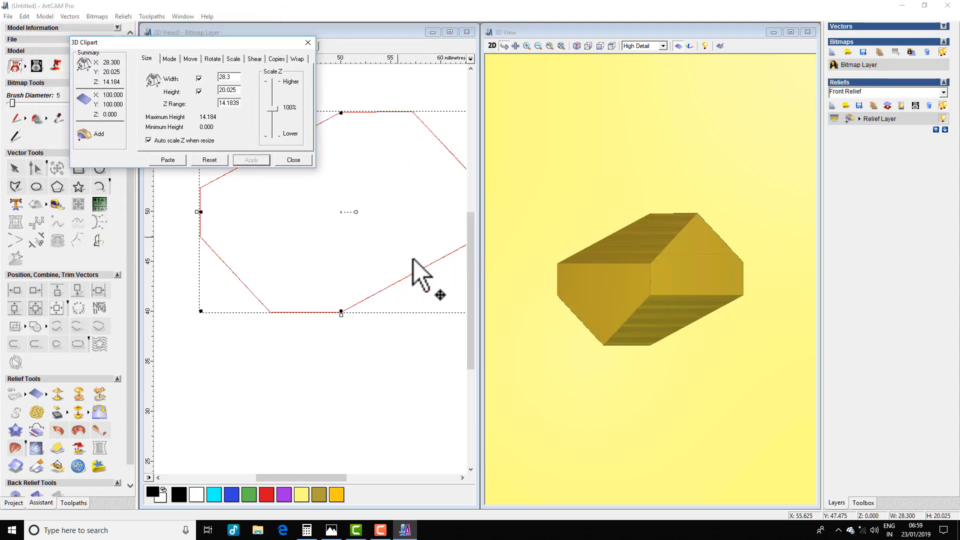
Narrow the clipart to about 13.6 mm wide and move it to the lower-left corner of the model area
{"action": "scroll", "coordinate": [343, 290], "scroll_direction": "down", "scroll_amount": 3}
{"action": "scroll", "coordinate": [343, 289], "scroll_direction": "up", "scroll_amount": 1}
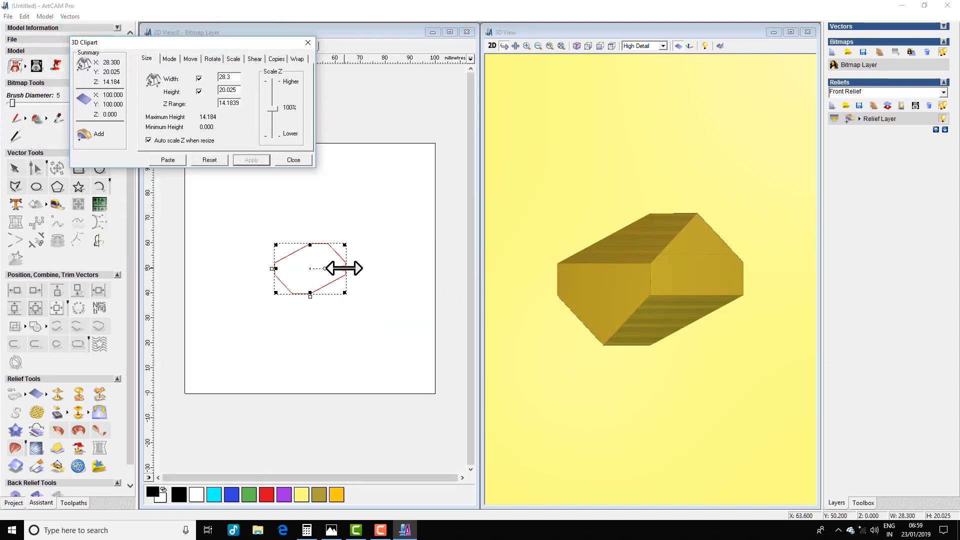
{"action": "left_click_drag", "start_coordinate": [344, 269], "coordinate": [308, 269]}
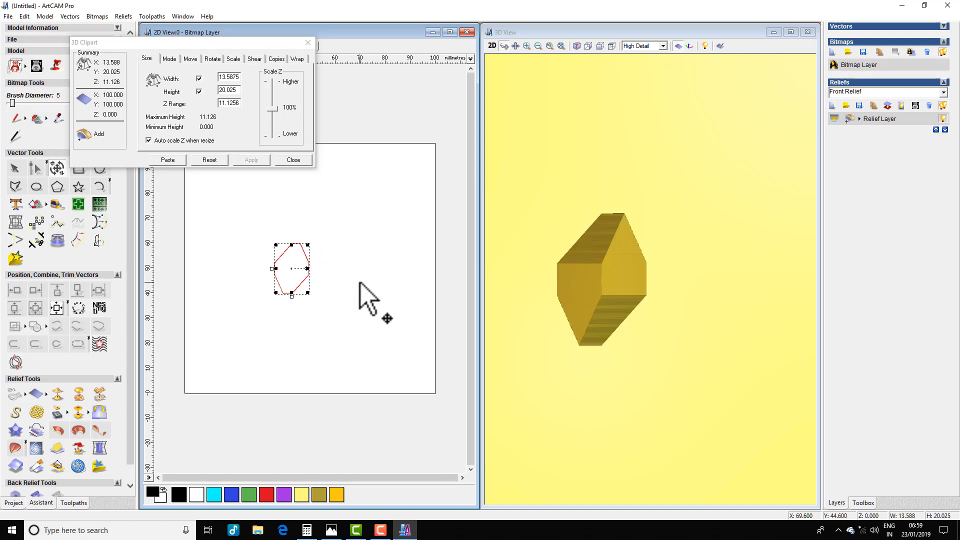
{"action": "mouse_move", "coordinate": [291, 269]}
{"action": "left_mouse_down"}
{"action": "mouse_move", "coordinate": [210, 350]}
{"action": "mouse_move", "coordinate": [212, 366]}
{"action": "left_mouse_up"}
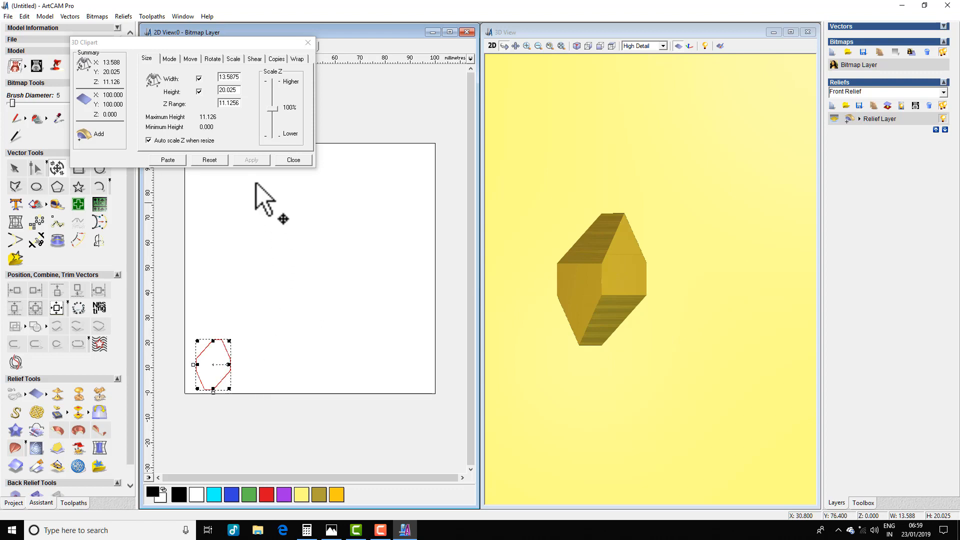
Hide the zero plane in the 3D view and inspect the relocated clipart up close
{"action": "scroll", "coordinate": [222, 385], "scroll_direction": "up", "scroll_amount": 2}
{"action": "scroll", "coordinate": [223, 368], "scroll_direction": "down", "scroll_amount": 2}
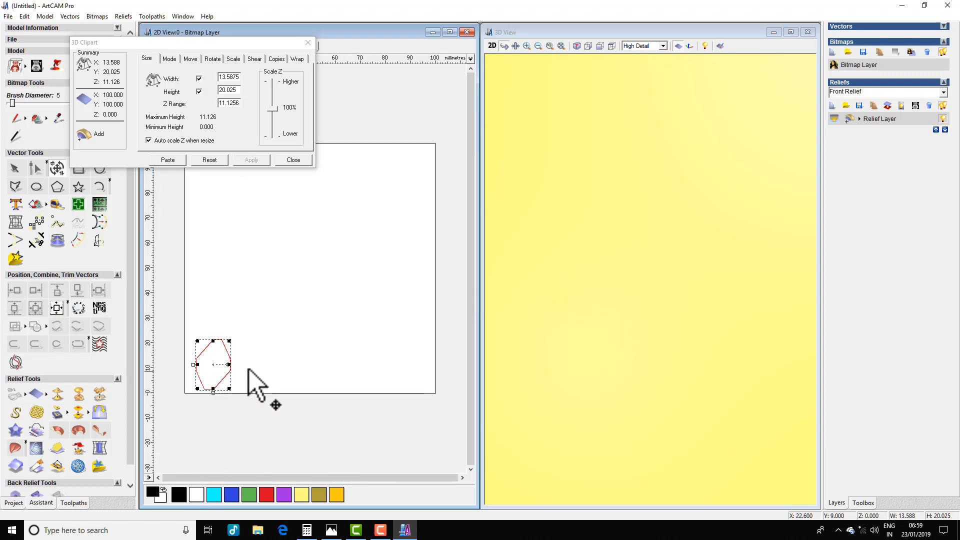
{"action": "scroll", "coordinate": [703, 328], "scroll_direction": "down", "scroll_amount": 2}
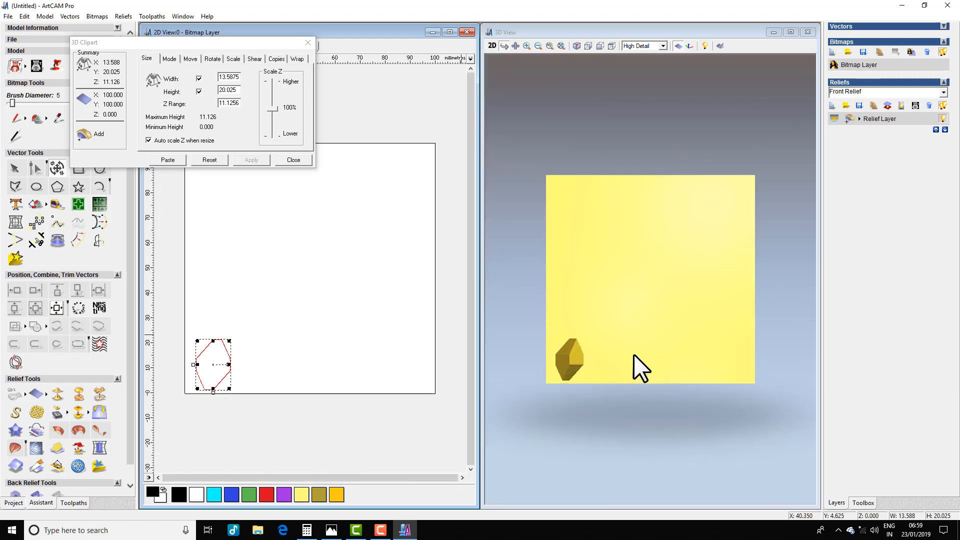
{"action": "left_click", "coordinate": [678, 47]}
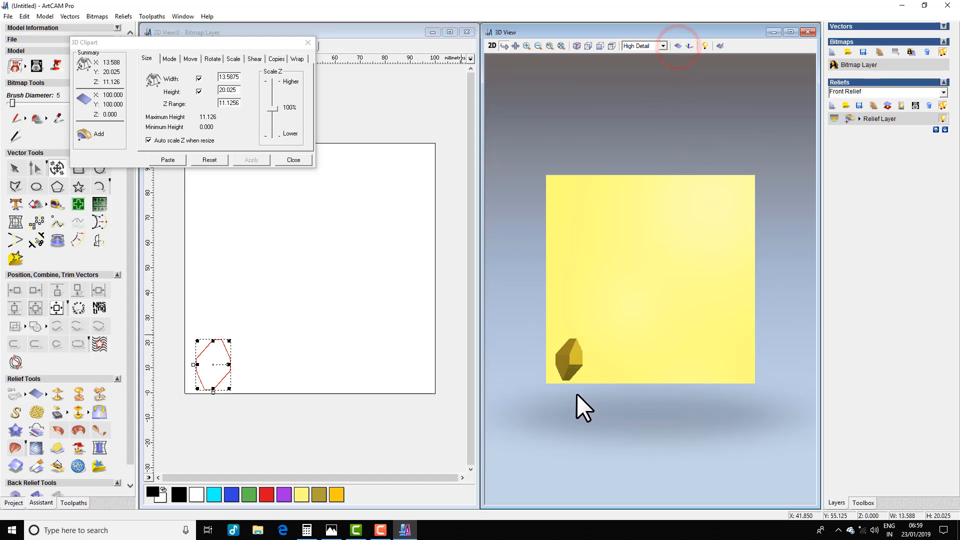
{"action": "mouse_move", "coordinate": [570, 425]}
{"action": "left_mouse_down"}
{"action": "mouse_move", "coordinate": [637, 325]}
{"action": "mouse_move", "coordinate": [547, 343]}
{"action": "left_mouse_up"}
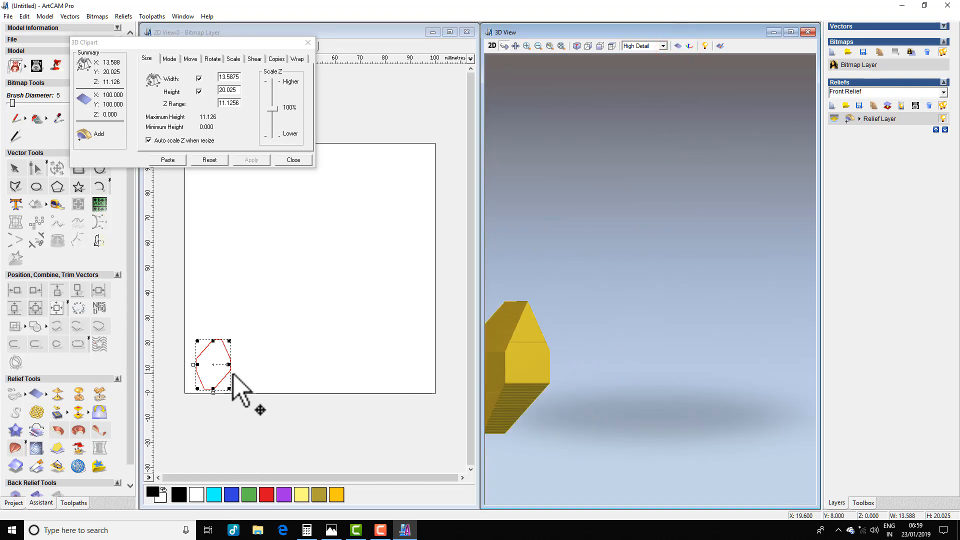
Enlarge the clipart to about 16.6 by 24.8 mm and paste it into the relief
{"action": "left_click_drag", "start_coordinate": [229, 364], "coordinate": [217, 328]}
{"action": "left_click_drag", "start_coordinate": [600, 347], "coordinate": [565, 376]}
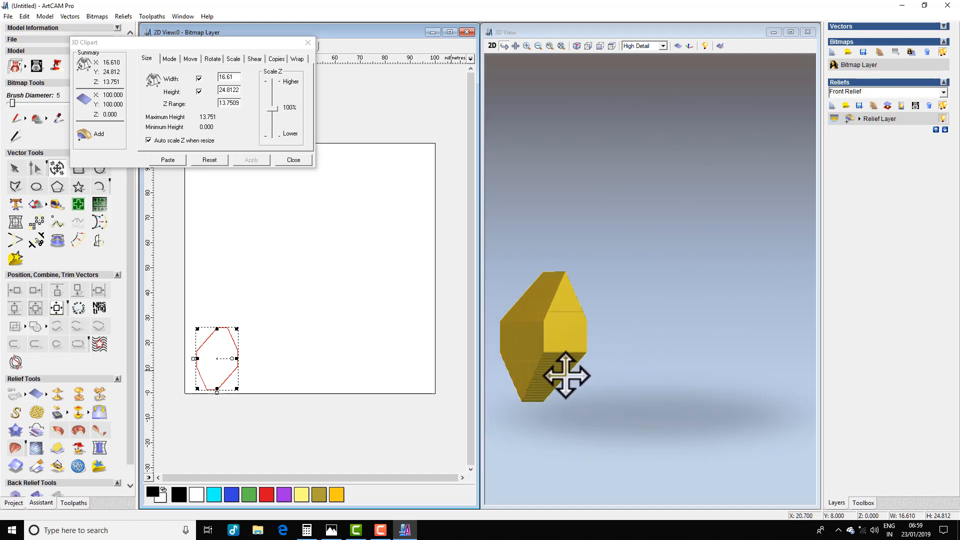
{"action": "left_click", "coordinate": [169, 158]}
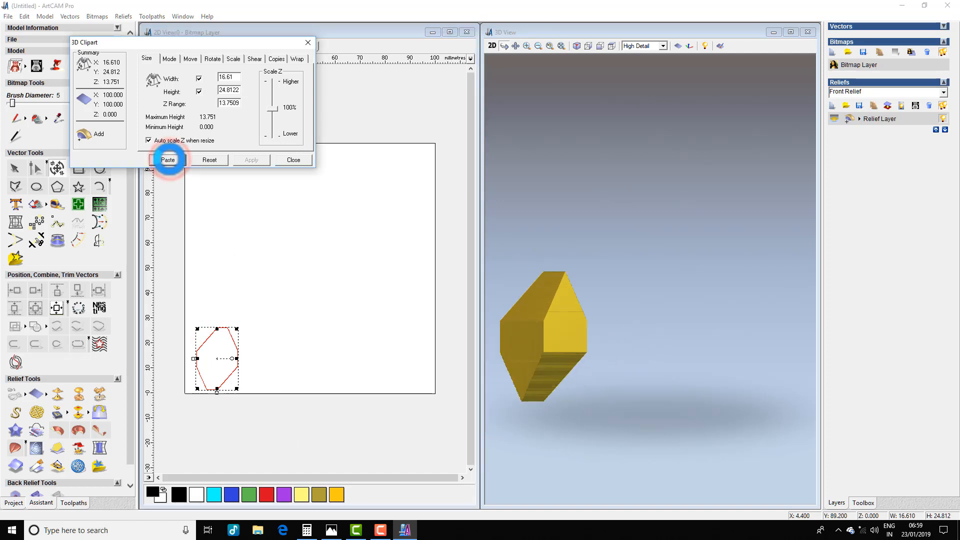
Set the paste mode to Merge Highest and move the next clipart copy directly above the pasted one
{"action": "left_click", "coordinate": [170, 59]}
{"action": "left_click", "coordinate": [166, 121]}
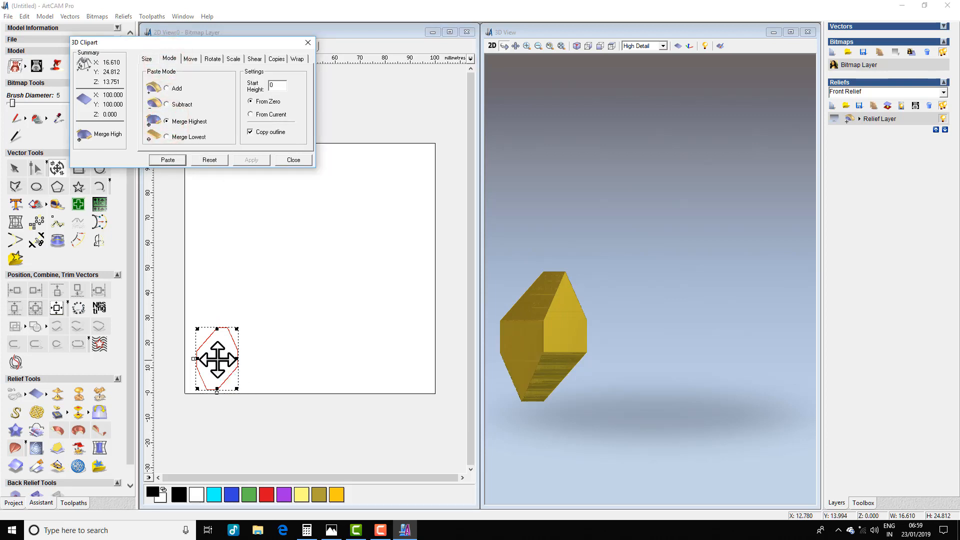
{"action": "left_click_drag", "start_coordinate": [217, 360], "coordinate": [222, 297]}
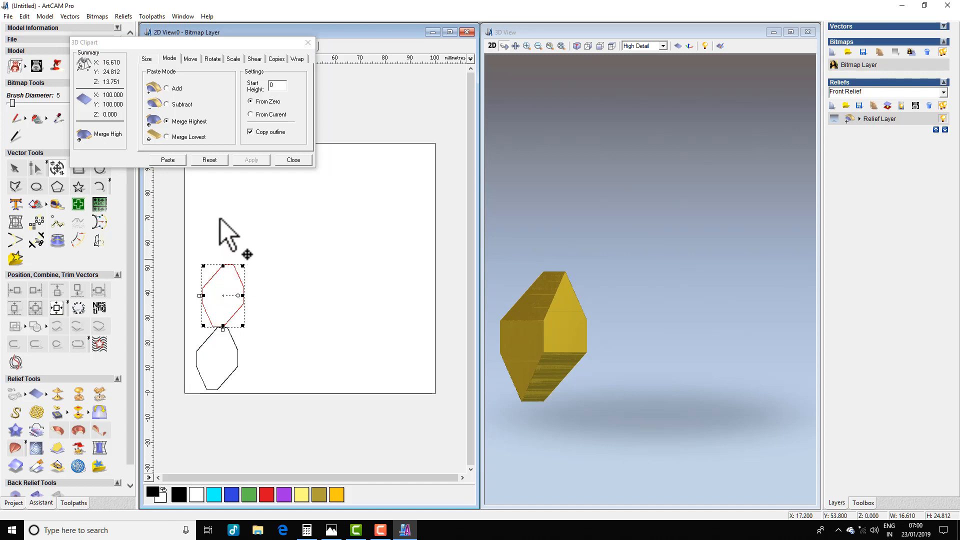
Mirror the upper clipart copy horizontally and apply the change
{"action": "left_click", "coordinate": [190, 58]}
{"action": "left_click", "coordinate": [212, 60]}
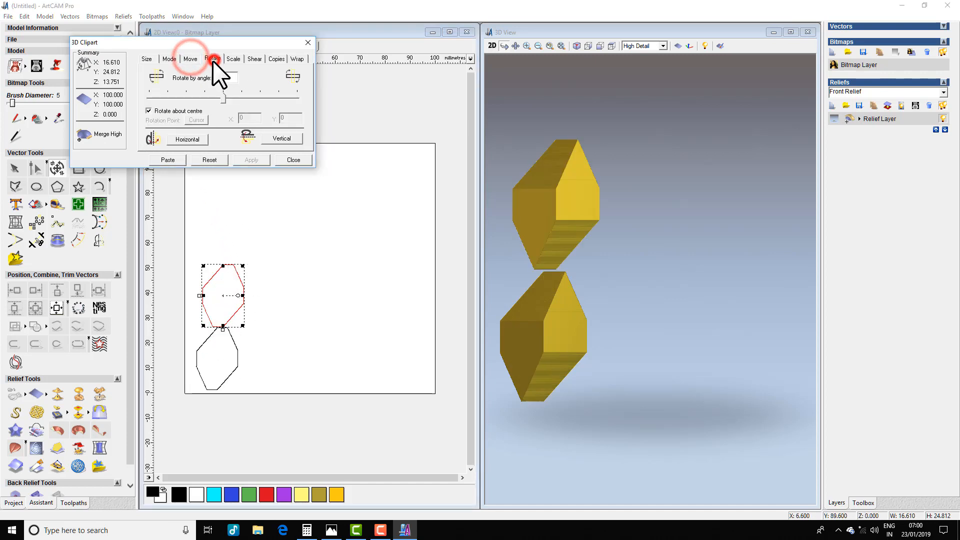
{"action": "left_click", "coordinate": [179, 139]}
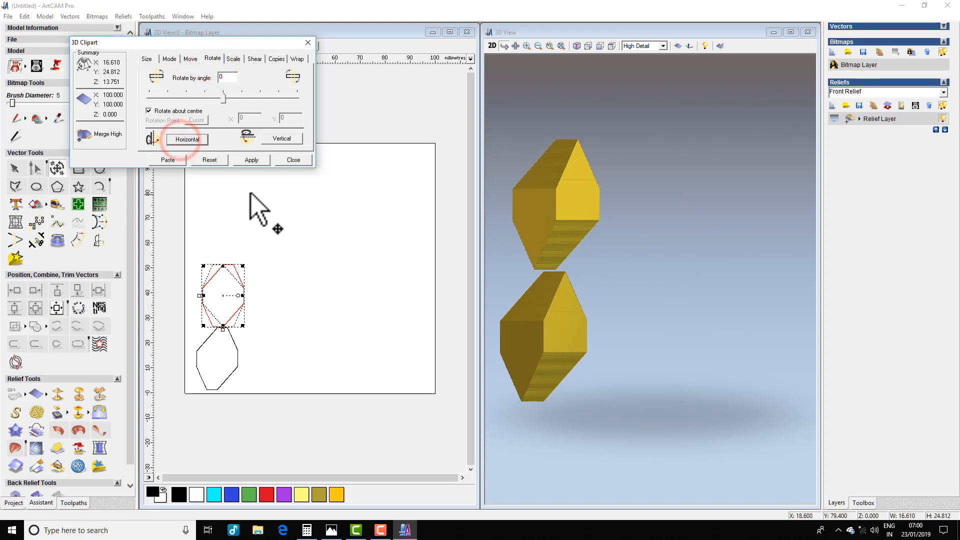
{"action": "left_click", "coordinate": [252, 160]}
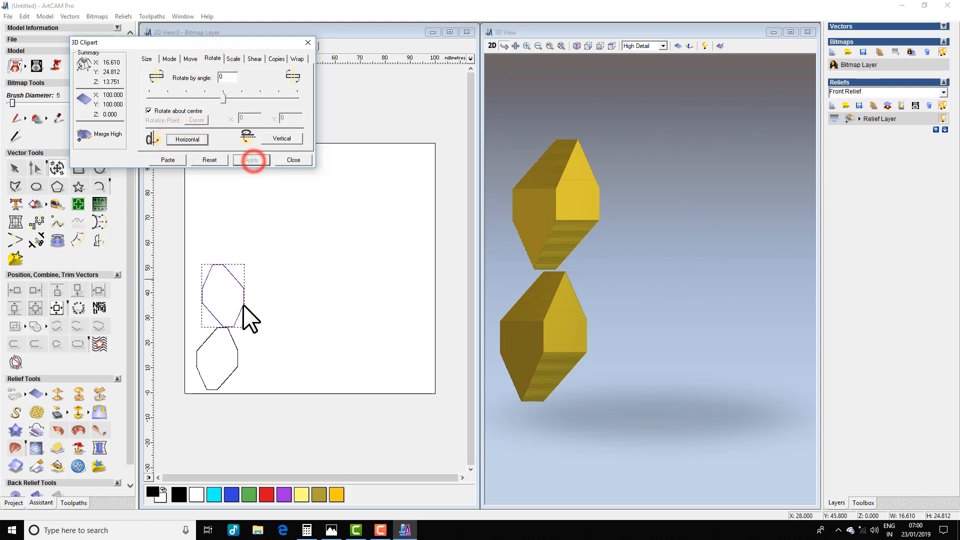
Fit the mirrored copy against the first piece's upper-right side so their outline corners meet, and paste it into the relief
{"action": "left_click", "coordinate": [202, 295]}
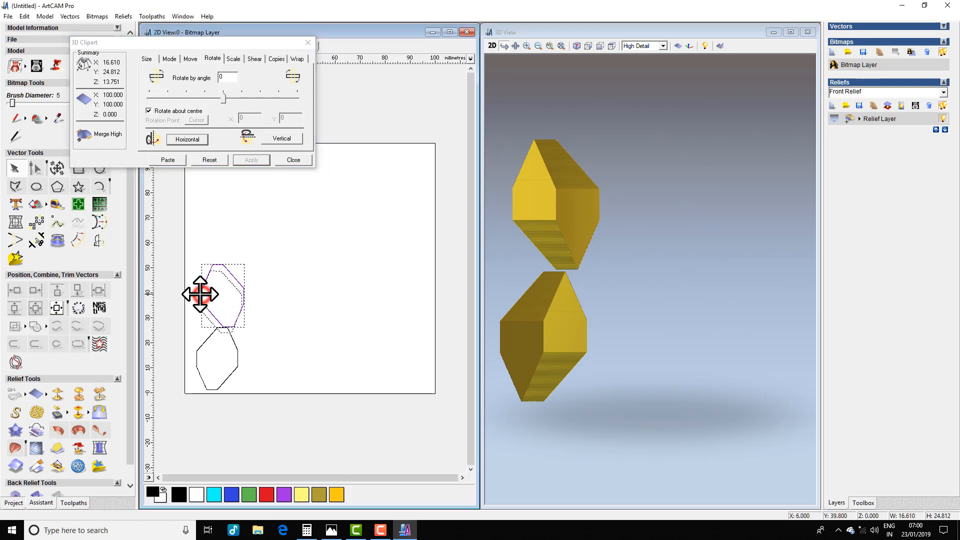
{"action": "left_click_drag", "start_coordinate": [202, 296], "coordinate": [216, 313]}
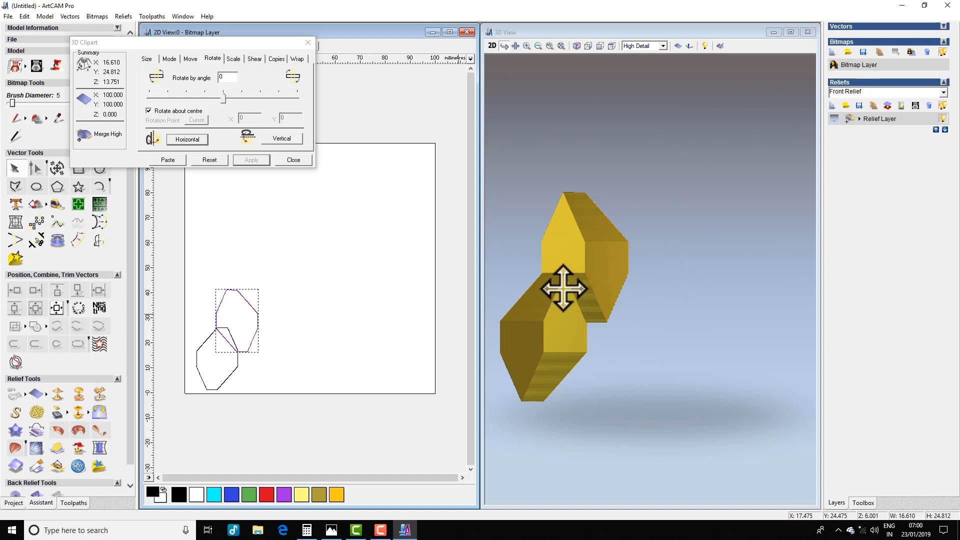
{"action": "scroll", "coordinate": [199, 341], "scroll_direction": "up", "scroll_amount": 2}
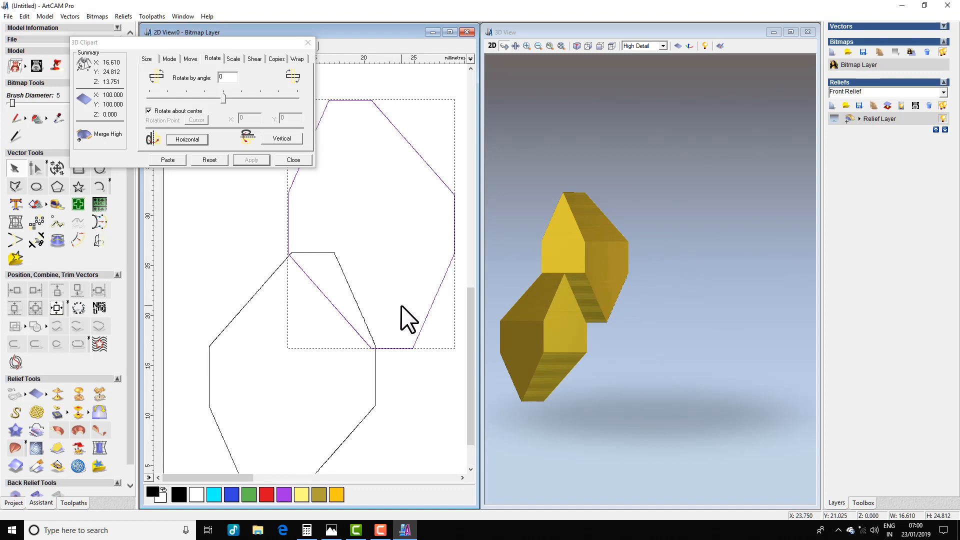
{"action": "key", "text": "Up"}
{"action": "key", "text": "Right"}
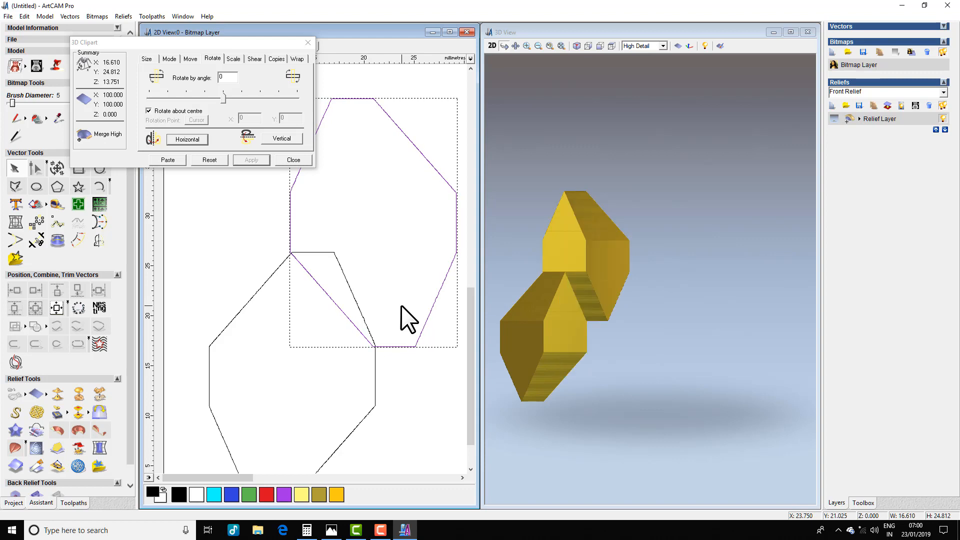
{"action": "key", "text": "Down"}
{"action": "key", "text": "Right"}
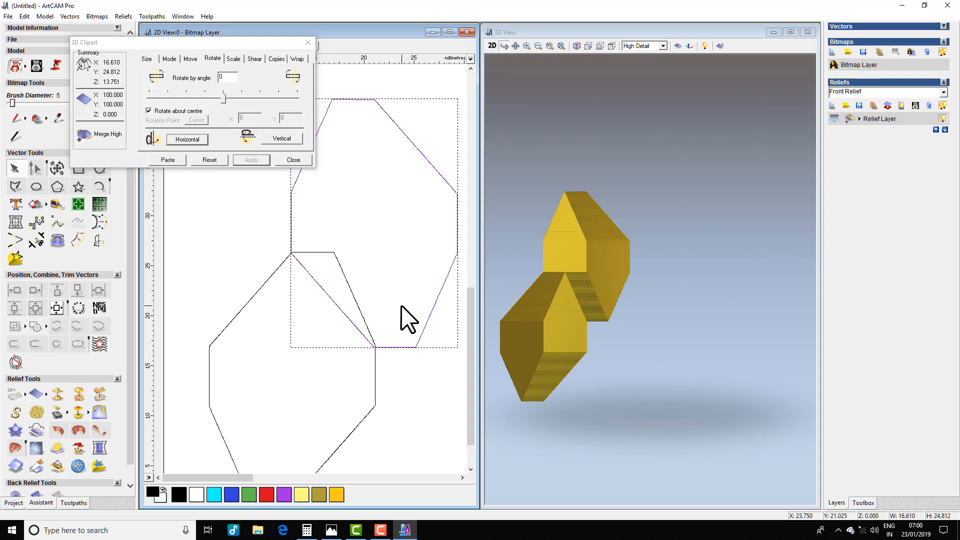
{"action": "left_click", "coordinate": [167, 160]}
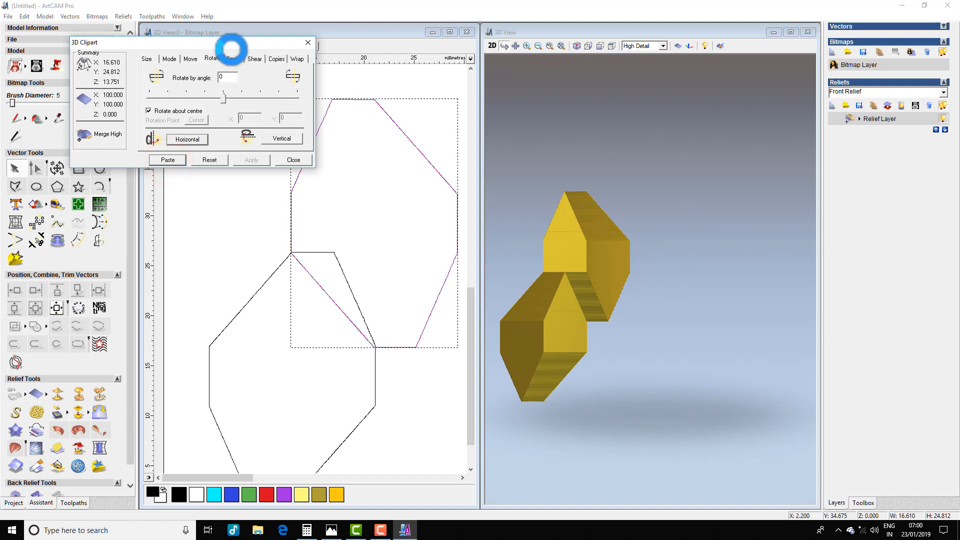
{"action": "left_click", "coordinate": [321, 223]}
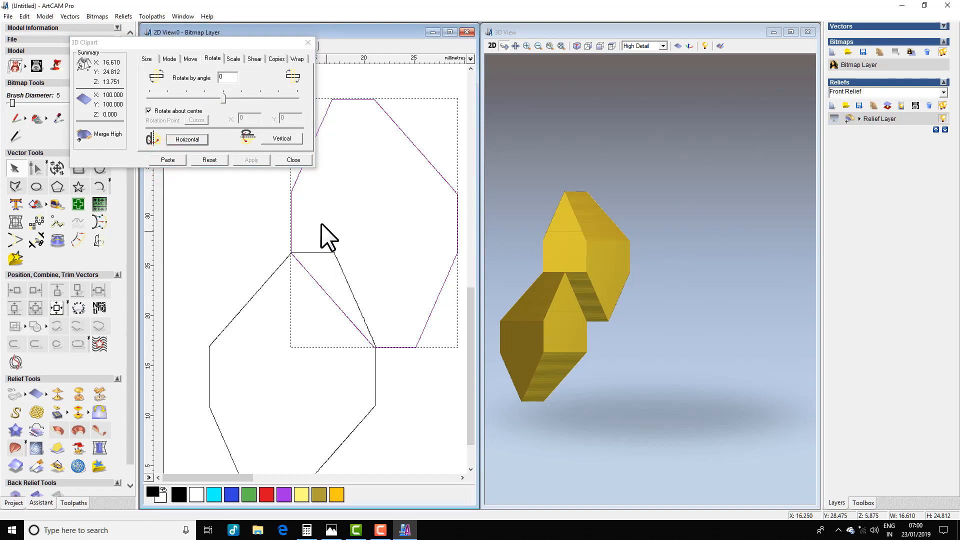
Mirror the next clipart copy horizontally and move it to the second piece's upper-left side
{"action": "left_click", "coordinate": [187, 140]}
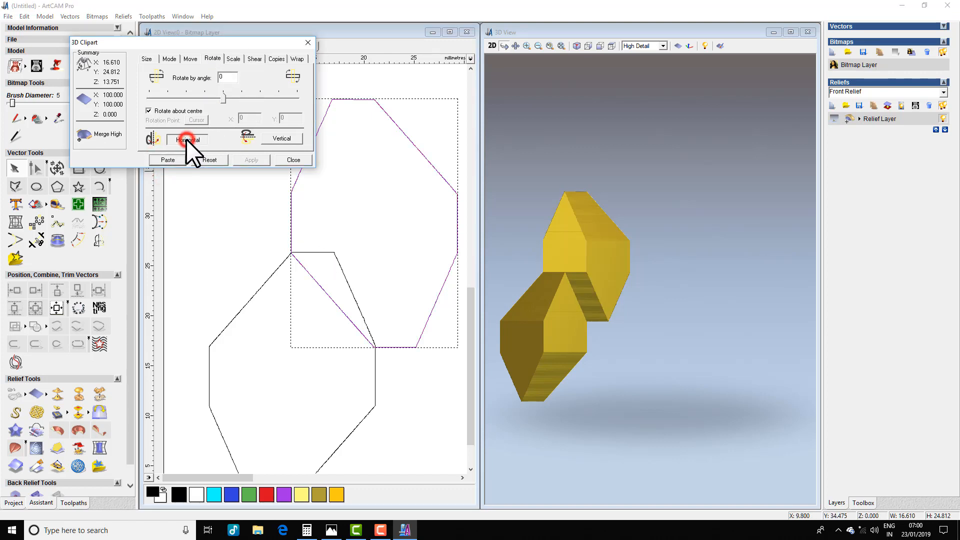
{"action": "left_click", "coordinate": [243, 160]}
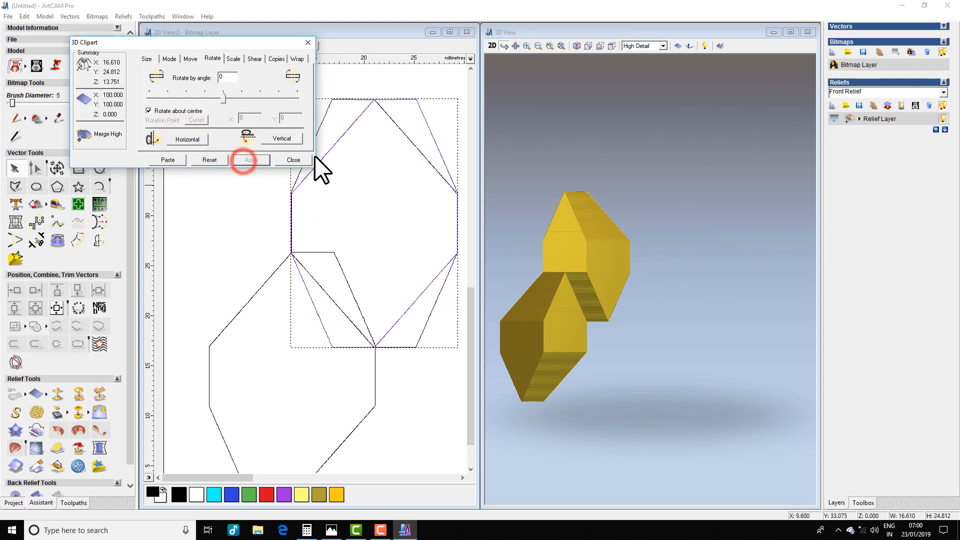
{"action": "left_click_drag", "start_coordinate": [257, 44], "coordinate": [162, 52]}
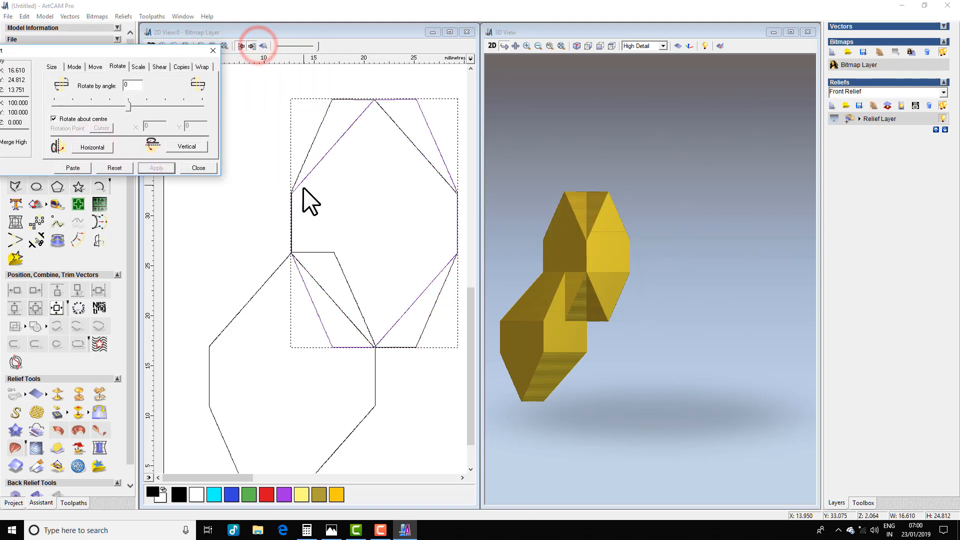
{"action": "left_click", "coordinate": [290, 213]}
{"action": "left_click_drag", "start_coordinate": [277, 192], "coordinate": [210, 128]}
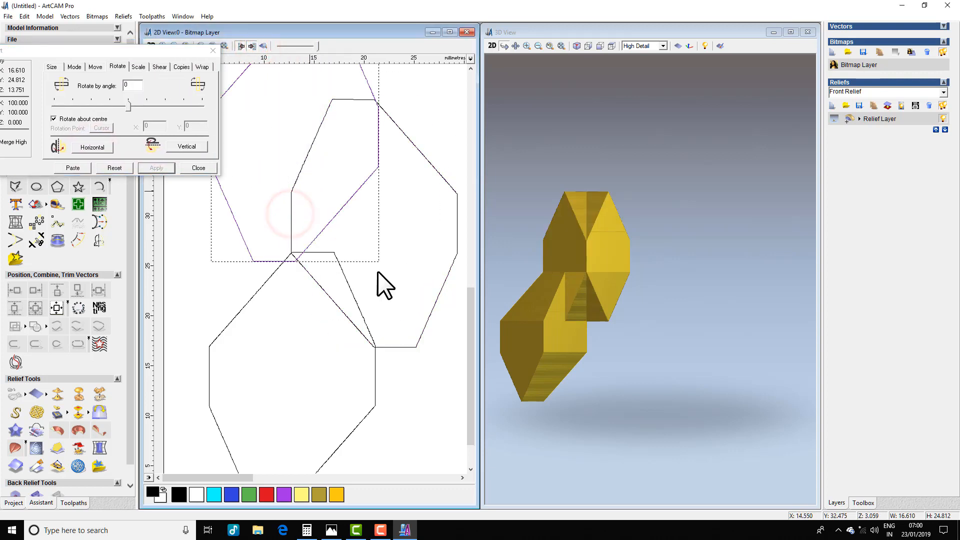
{"action": "scroll", "coordinate": [376, 269], "scroll_direction": "down", "scroll_amount": 1}
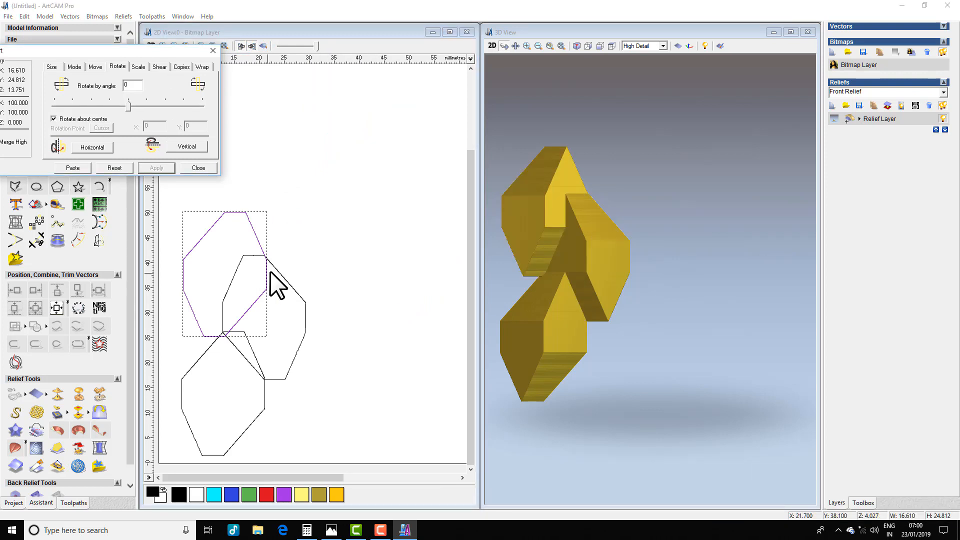
{"action": "left_click_drag", "start_coordinate": [265, 274], "coordinate": [264, 236]}
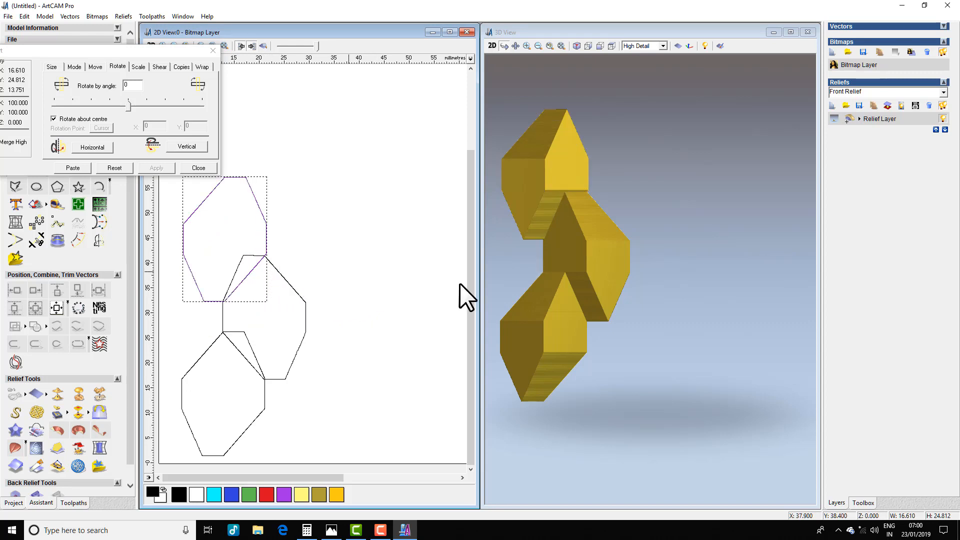
Nudge the third copy down and left until its outline corners meet the second piece, and paste it into the relief
{"action": "scroll", "coordinate": [277, 268], "scroll_direction": "up", "scroll_amount": 1}
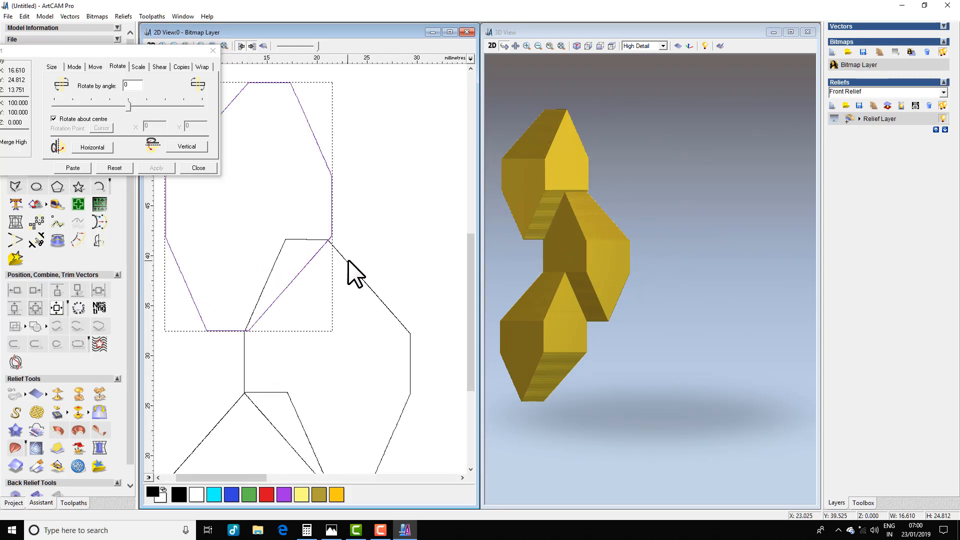
{"action": "scroll", "coordinate": [348, 260], "scroll_direction": "up", "scroll_amount": 1}
{"action": "key", "text": "Down"}
{"action": "key", "text": "Down"}
{"action": "key", "text": "Down"}
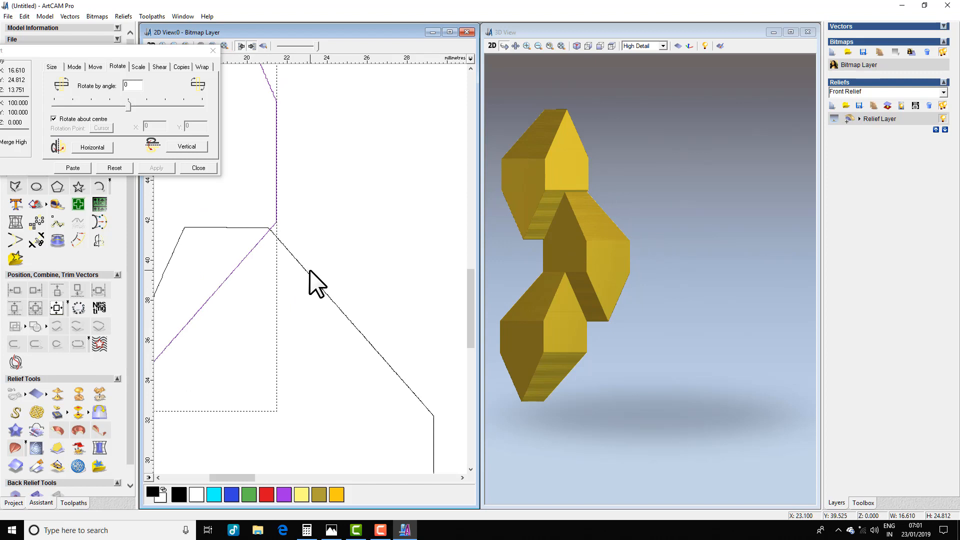
{"action": "key", "text": "Left"}
{"action": "key", "text": "Left"}
{"action": "key", "text": "Left"}
{"action": "key", "text": "Down"}
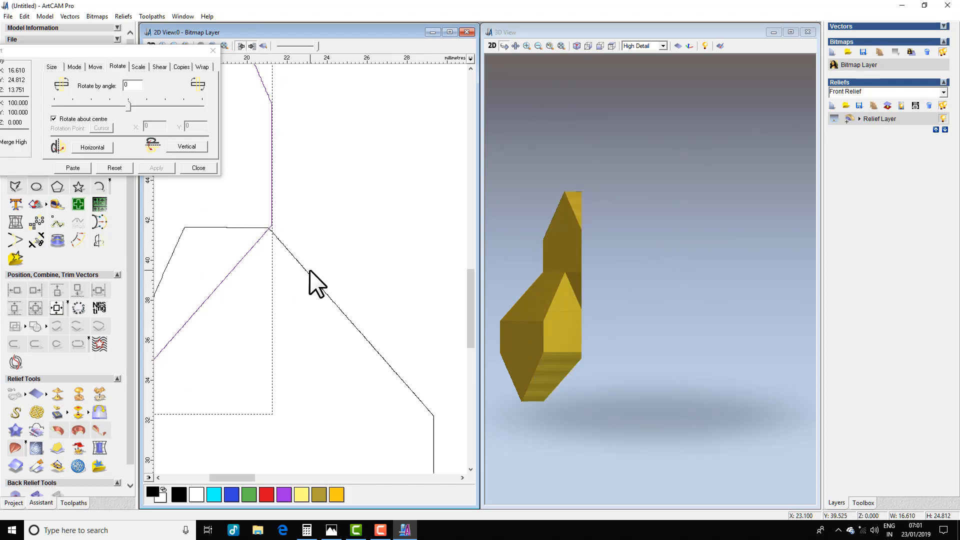
{"action": "key", "text": "Left"}
{"action": "key", "text": "Down"}
{"action": "key", "text": "Down"}
{"action": "key", "text": "Left"}
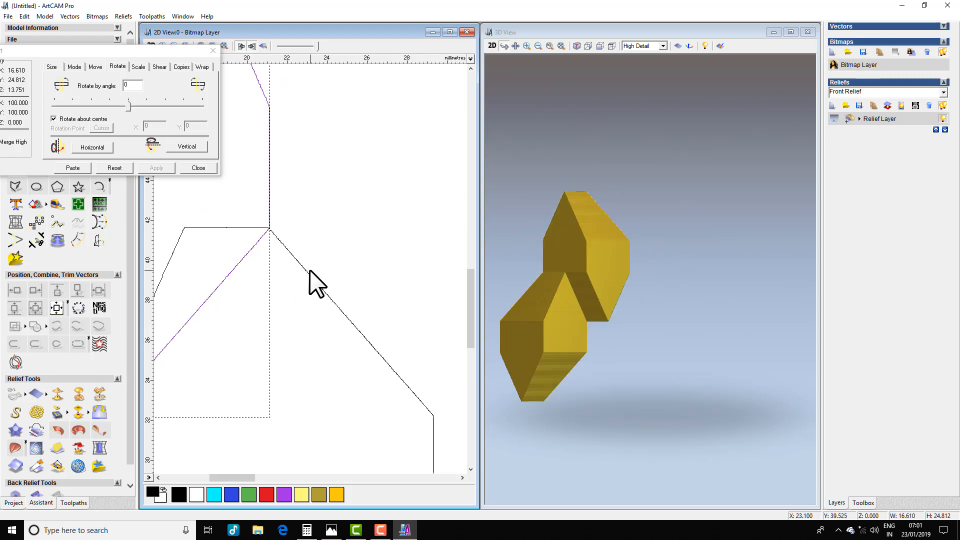
{"action": "key", "text": "Left"}
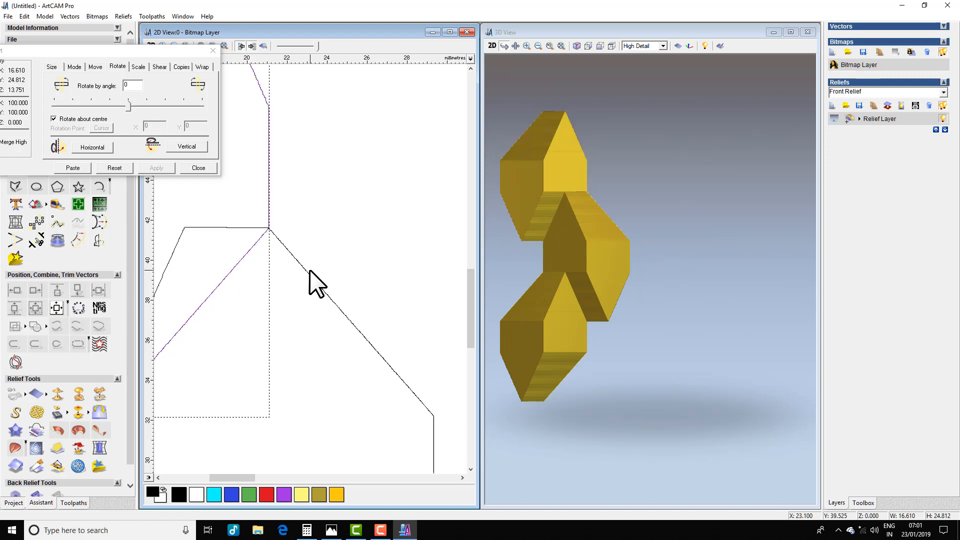
{"action": "key", "text": "Left"}
{"action": "scroll", "coordinate": [350, 270], "scroll_direction": "down", "scroll_amount": 1}
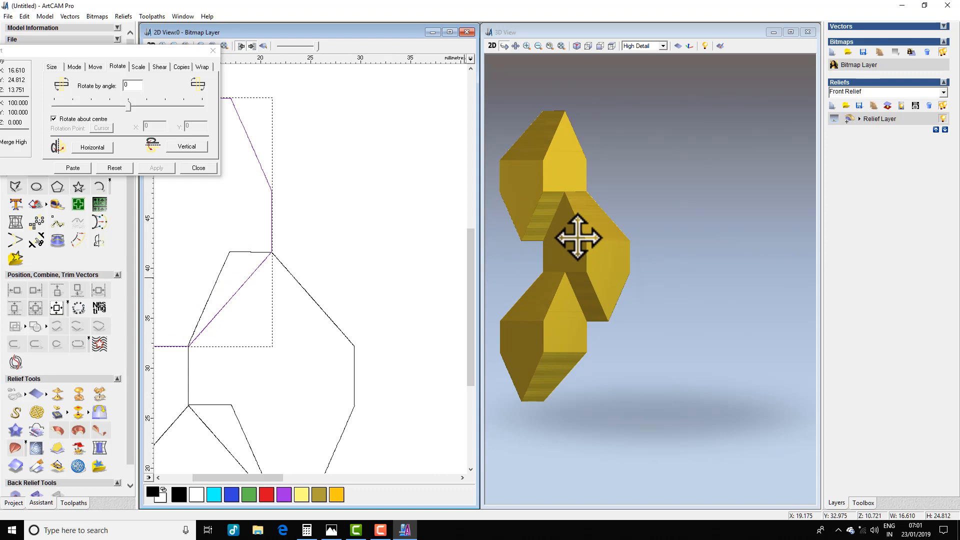
{"action": "left_click", "coordinate": [72, 170]}
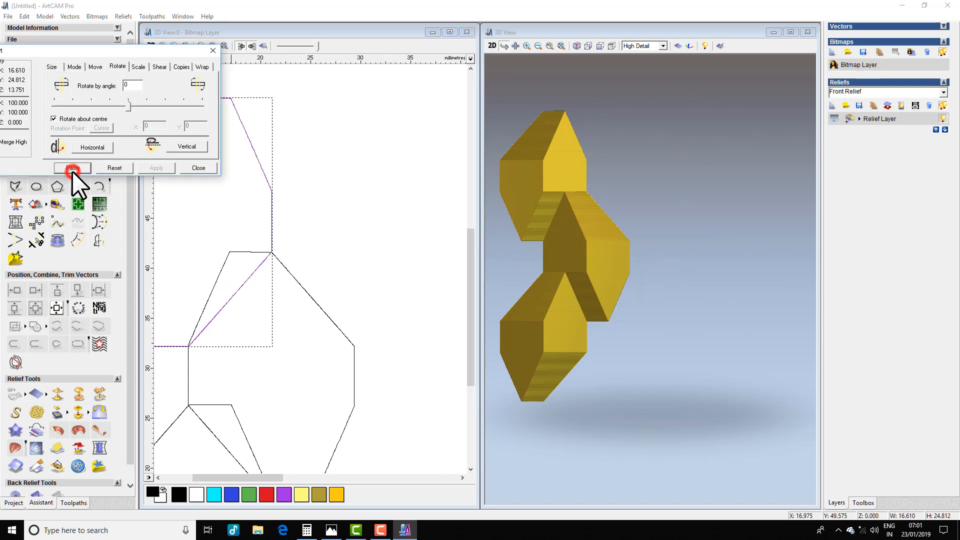
Move the fourth clipart copy above the third piece, mirror it horizontally and apply the change
{"action": "scroll", "coordinate": [384, 314], "scroll_direction": "down", "scroll_amount": 3}
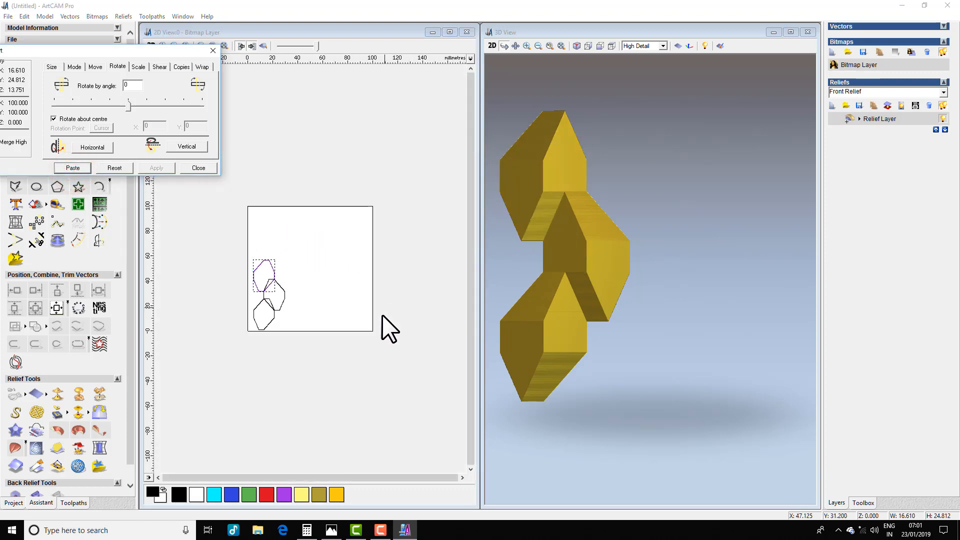
{"action": "scroll", "coordinate": [245, 285], "scroll_direction": "up", "scroll_amount": 1}
{"action": "left_click", "coordinate": [246, 285]}
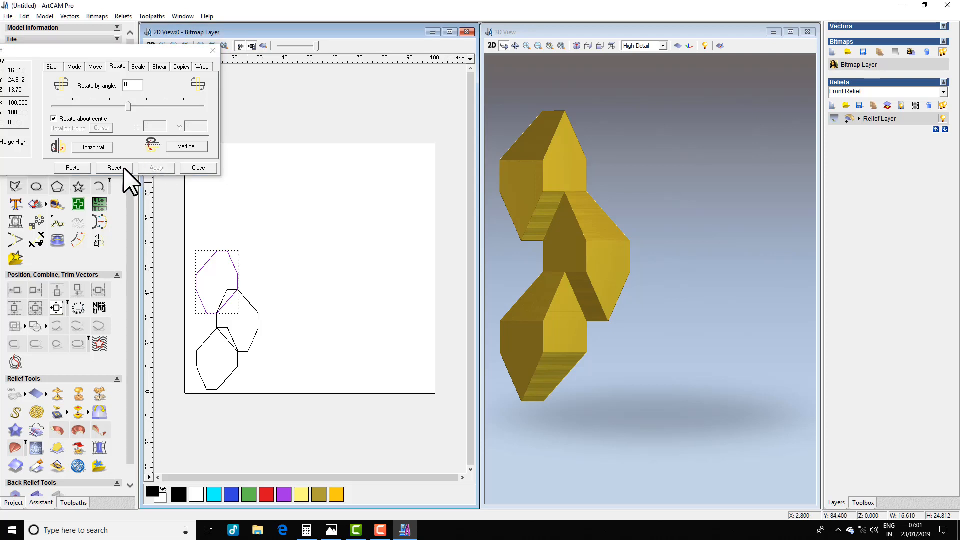
{"action": "left_click_drag", "start_coordinate": [235, 255], "coordinate": [259, 257]}
{"action": "left_click", "coordinate": [90, 148]}
{"action": "left_click", "coordinate": [150, 168]}
{"action": "scroll", "coordinate": [260, 257], "scroll_direction": "up", "scroll_amount": 2}
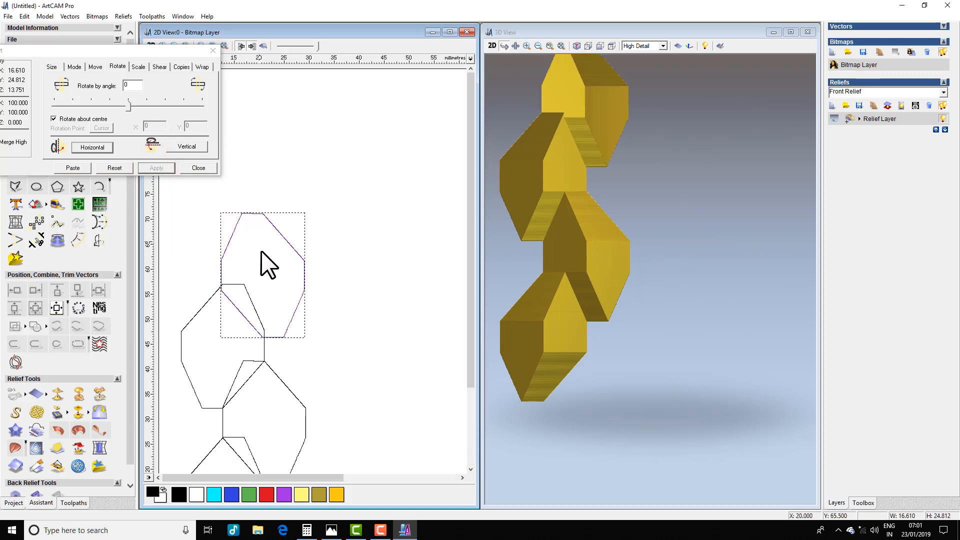
Nudge the fourth copy up and right until it fits the third piece's upper-right side, and paste it into the relief
{"action": "key", "text": "Up"}
{"action": "key", "text": "Up"}
{"action": "key", "text": "Up"}
{"action": "key", "text": "Up"}
{"action": "key", "text": "Up"}
{"action": "key", "text": "Up"}
{"action": "key", "text": "Up"}
{"action": "key", "text": "Up"}
{"action": "key", "text": "Up"}
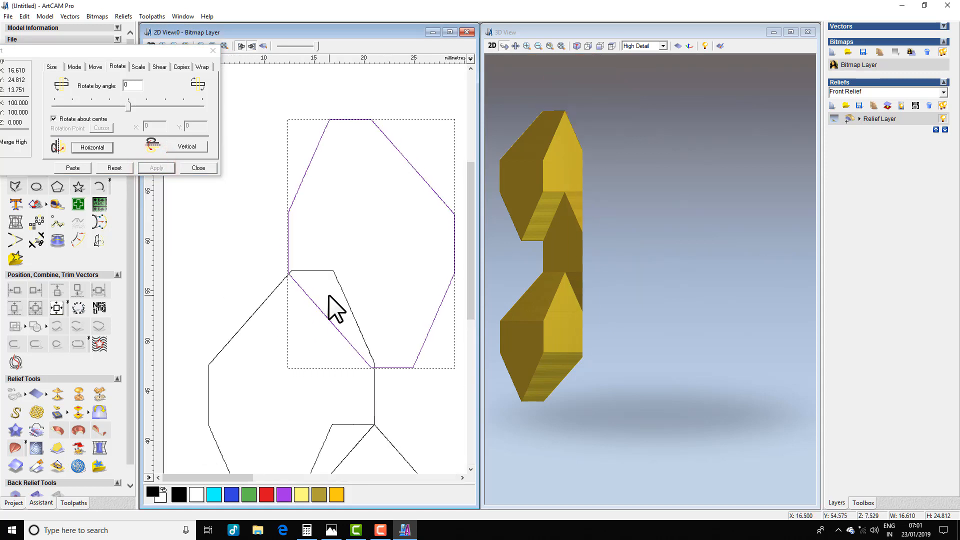
{"action": "key", "text": "Right"}
{"action": "key", "text": "Right"}
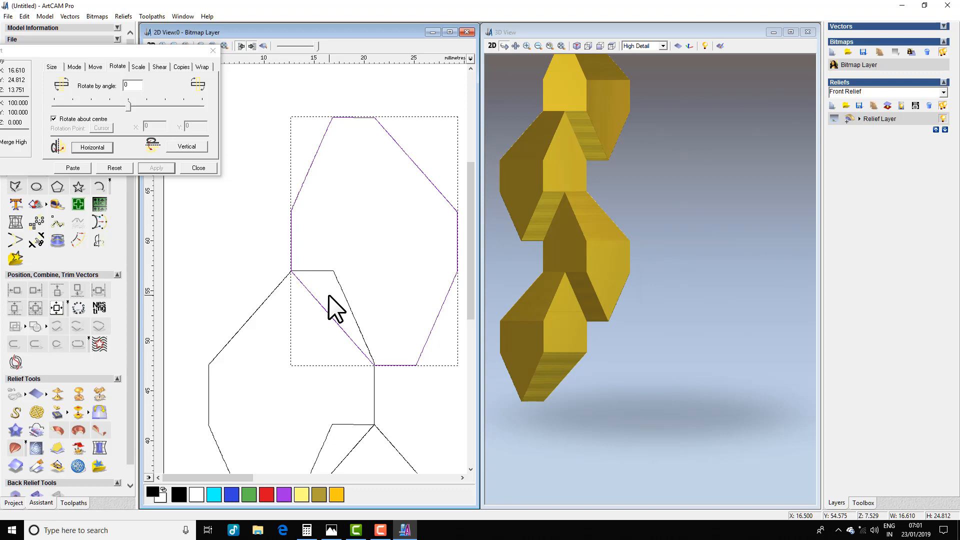
{"action": "left_click", "coordinate": [72, 167]}
Mirror the fifth clipart copy horizontally and place it against the fourth piece's upper-left side
{"action": "scroll", "coordinate": [283, 225], "scroll_direction": "down", "scroll_amount": 2}
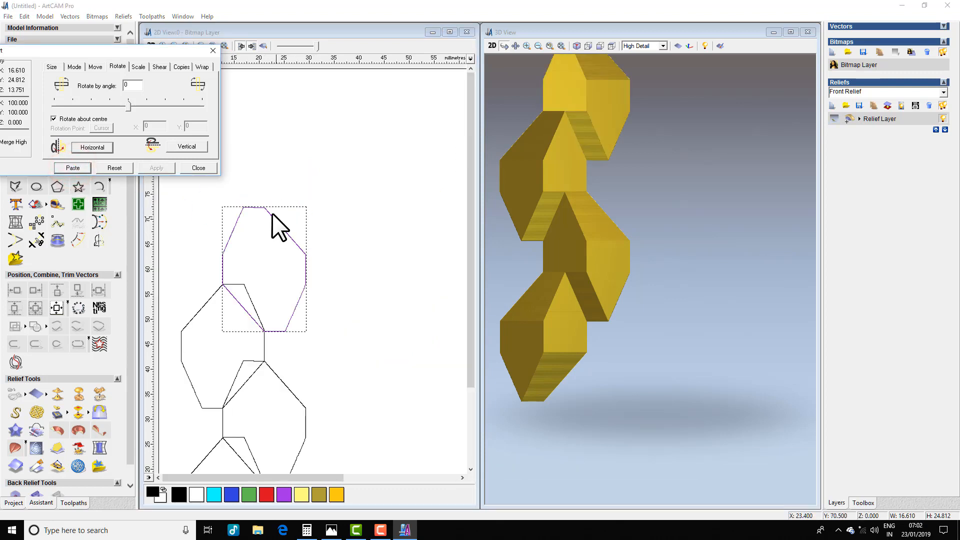
{"action": "left_click_drag", "start_coordinate": [279, 206], "coordinate": [273, 85]}
{"action": "left_click", "coordinate": [96, 147]}
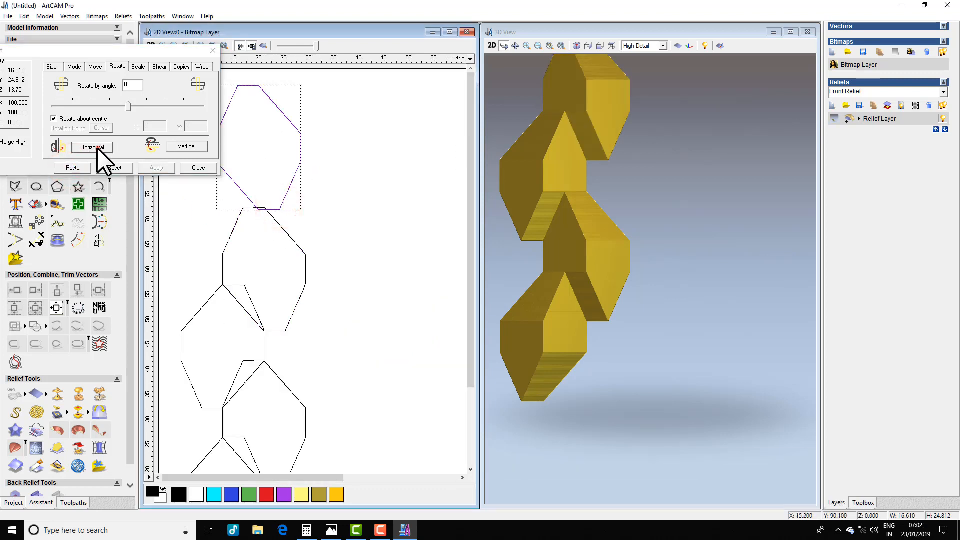
{"action": "left_click", "coordinate": [153, 171]}
{"action": "left_click_drag", "start_coordinate": [165, 48], "coordinate": [92, 204]}
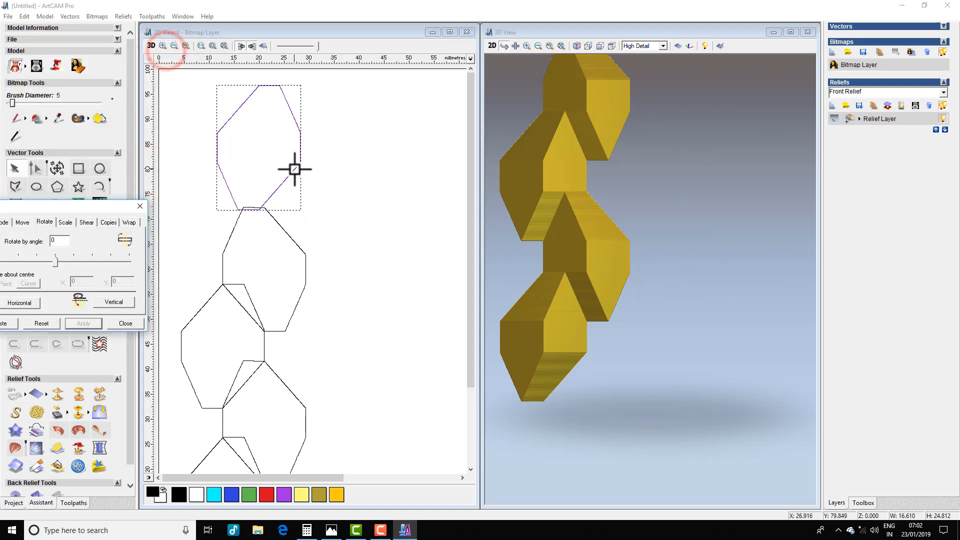
{"action": "left_click_drag", "start_coordinate": [300, 167], "coordinate": [268, 212]}
Nudge the fifth copy left and down until its corners meet the fourth piece's outline, and paste it into the relief
{"action": "scroll", "coordinate": [255, 214], "scroll_direction": "up", "scroll_amount": 2}
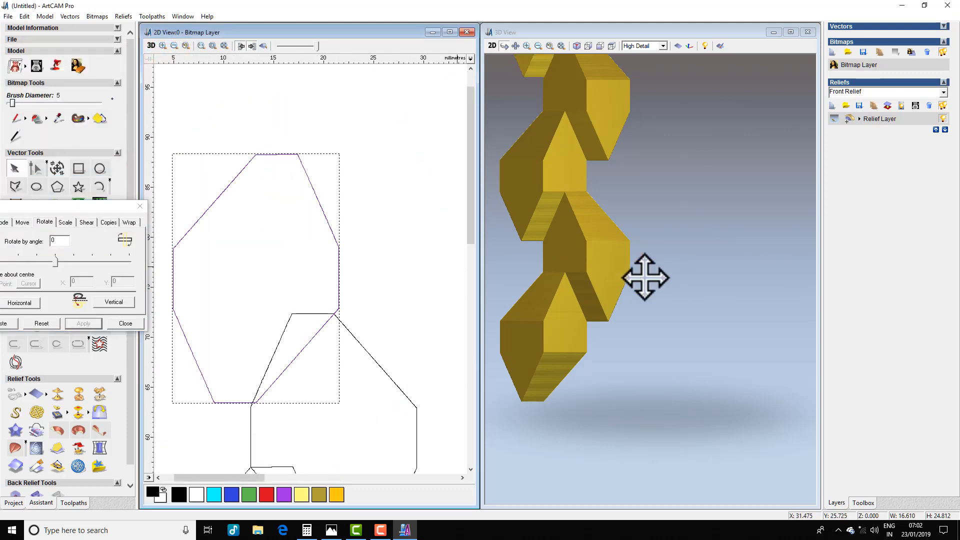
{"action": "scroll", "coordinate": [645, 277], "scroll_direction": "down", "scroll_amount": 2}
{"action": "key", "text": "Left"}
{"action": "key", "text": "Left"}
{"action": "key", "text": "Left"}
{"action": "key", "text": "Left"}
{"action": "key", "text": "Down"}
{"action": "key", "text": "Down"}
{"action": "key", "text": "Down"}
{"action": "key", "text": "Down"}
{"action": "key", "text": "Down"}
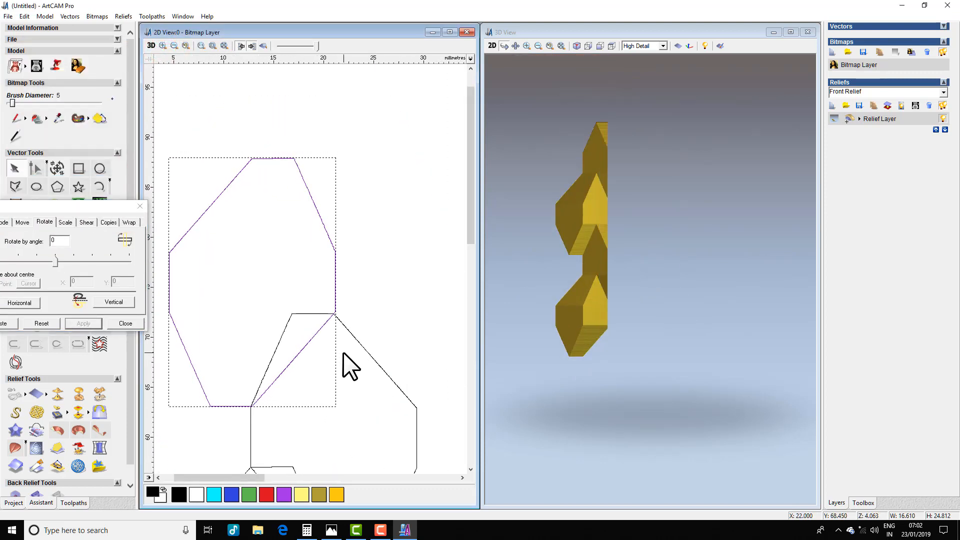
{"action": "key", "text": "Left"}
{"action": "scroll", "coordinate": [605, 129], "scroll_direction": "up", "scroll_amount": 5}
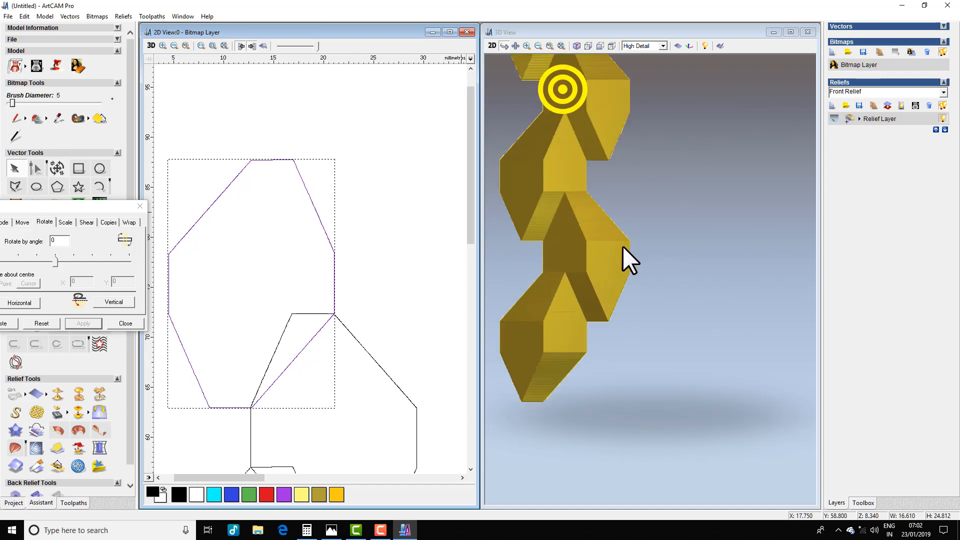
{"action": "left_click_drag", "start_coordinate": [8, 205], "coordinate": [103, 216]}
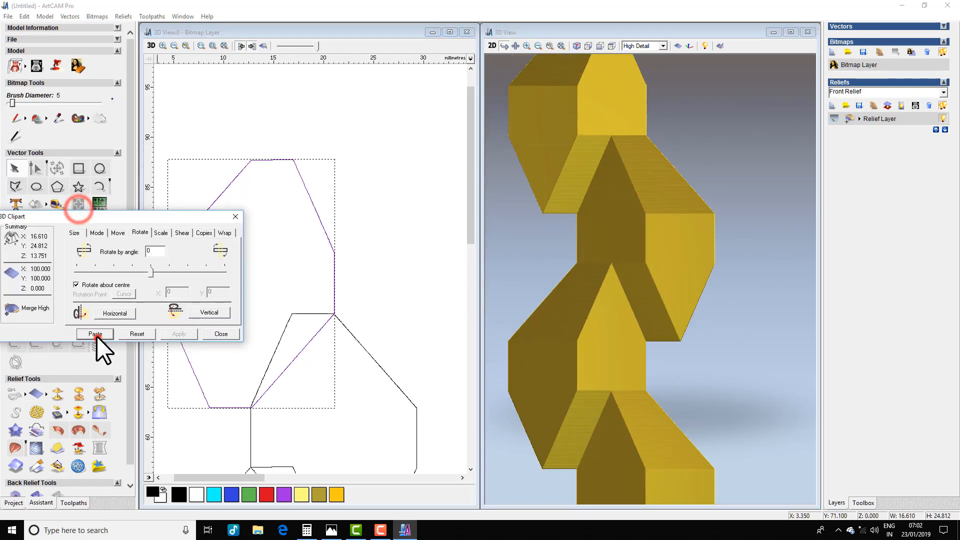
{"action": "left_click", "coordinate": [95, 333]}
Mirror the sixth clipart copy horizontally and place it against the fifth piece's upper-right side
{"action": "left_click", "coordinate": [284, 408]}
{"action": "left_click_drag", "start_coordinate": [332, 278], "coordinate": [365, 203]}
{"action": "key", "text": "F3"}
{"action": "left_click", "coordinate": [115, 313]}
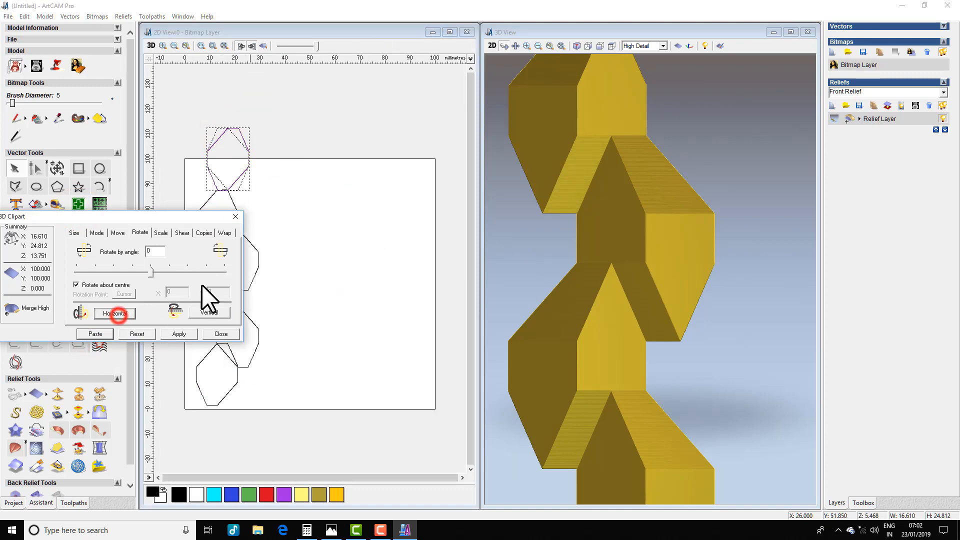
{"action": "left_click", "coordinate": [179, 333]}
{"action": "left_click_drag", "start_coordinate": [127, 216], "coordinate": [44, 205]}
{"action": "left_click_drag", "start_coordinate": [251, 158], "coordinate": [257, 182]}
Nudge the sixth copy right and down to fit the fifth piece's corners, paste it and finish the clipart pasting
{"action": "scroll", "coordinate": [226, 155], "scroll_direction": "up", "scroll_amount": 2}
{"action": "scroll", "coordinate": [654, 189], "scroll_direction": "down", "scroll_amount": 3}
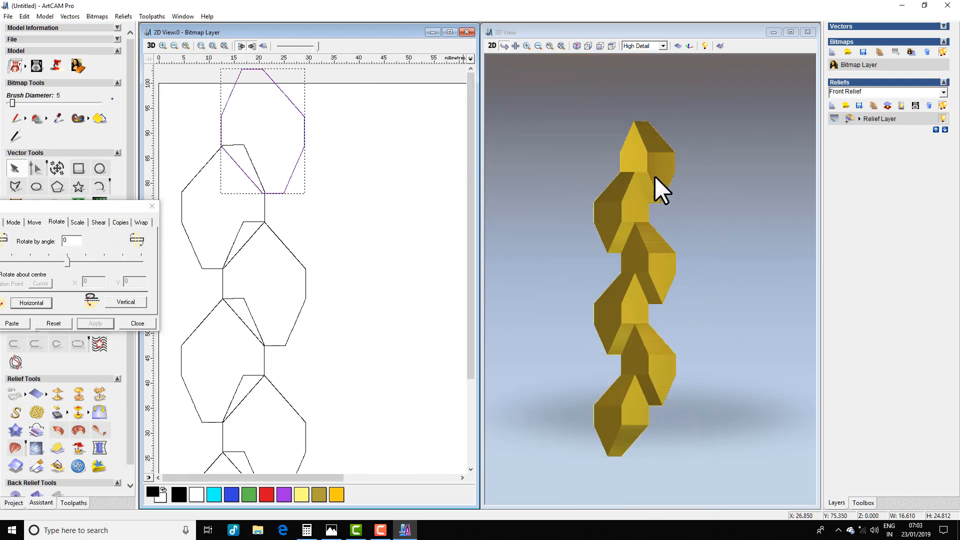
{"action": "scroll", "coordinate": [653, 189], "scroll_direction": "up", "scroll_amount": 2}
{"action": "scroll", "coordinate": [286, 245], "scroll_direction": "up", "scroll_amount": 2}
{"action": "key", "text": "Right"}
{"action": "key", "text": "Down"}
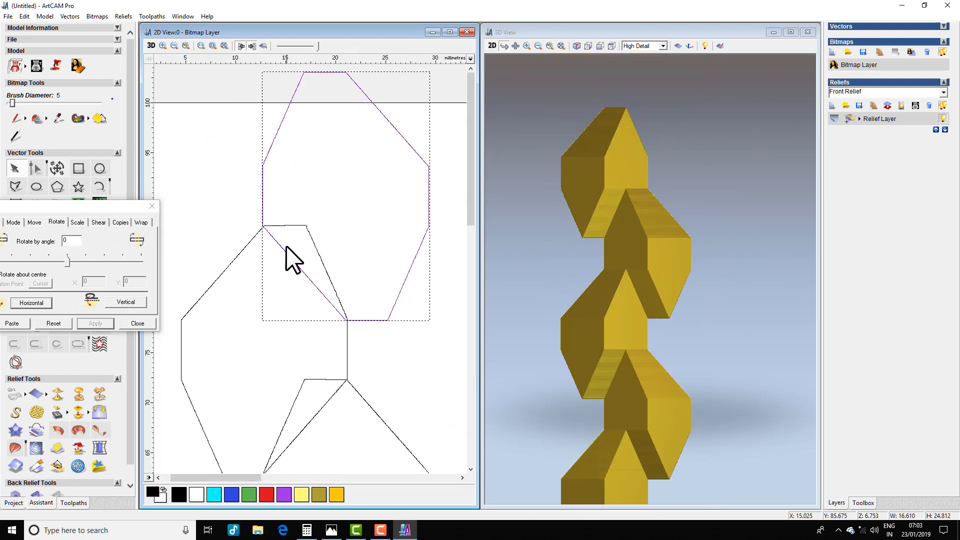
{"action": "key", "text": "Right"}
{"action": "left_click_drag", "start_coordinate": [104, 203], "coordinate": [192, 83]}
{"action": "left_click", "coordinate": [104, 203]}
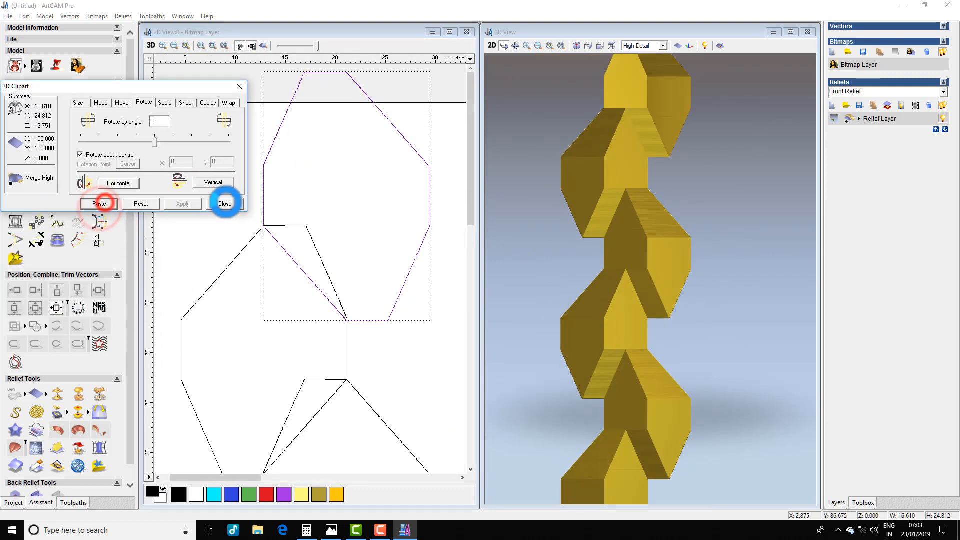
{"action": "left_click", "coordinate": [224, 204]}
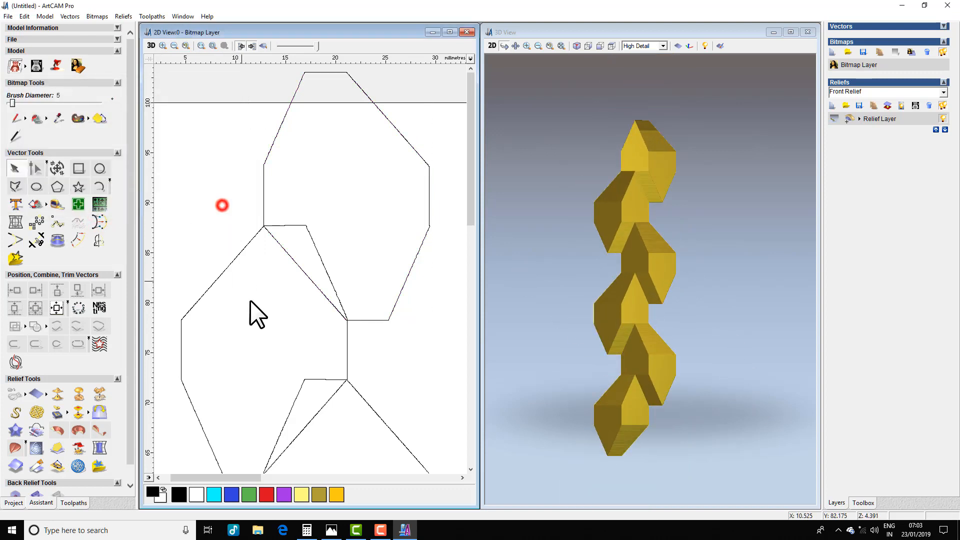
Save the column of six interlocking pieces as the composite relief t51
{"action": "scroll", "coordinate": [250, 311], "scroll_direction": "down", "scroll_amount": 3}
{"action": "left_click", "coordinate": [612, 45]}
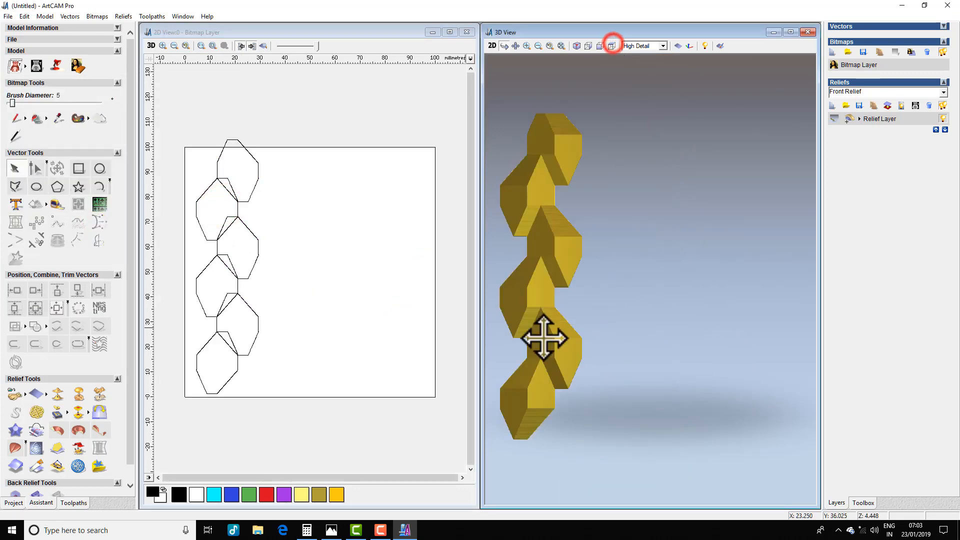
{"action": "left_click", "coordinate": [51, 392]}
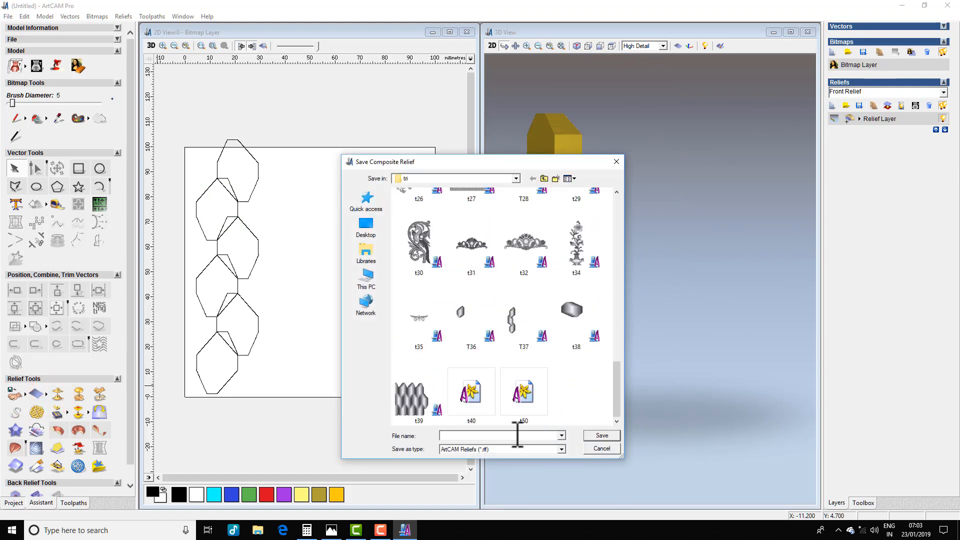
{"action": "type", "text": "t"}
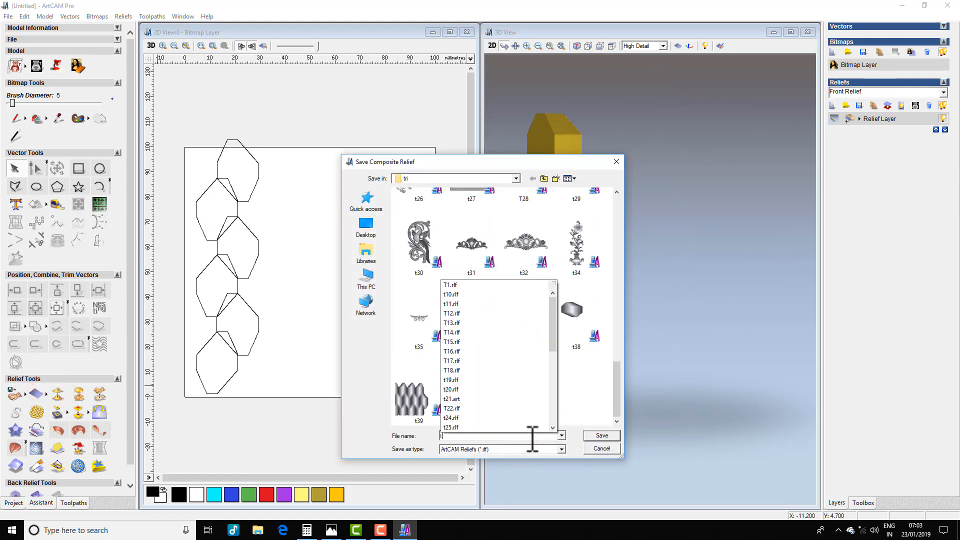
{"action": "type", "text": "51"}
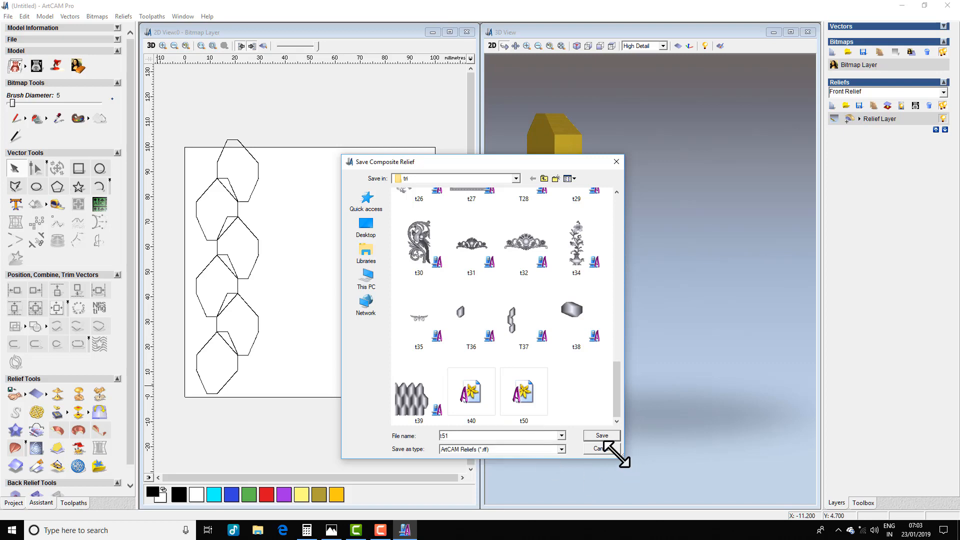
{"action": "left_click", "coordinate": [601, 436]}
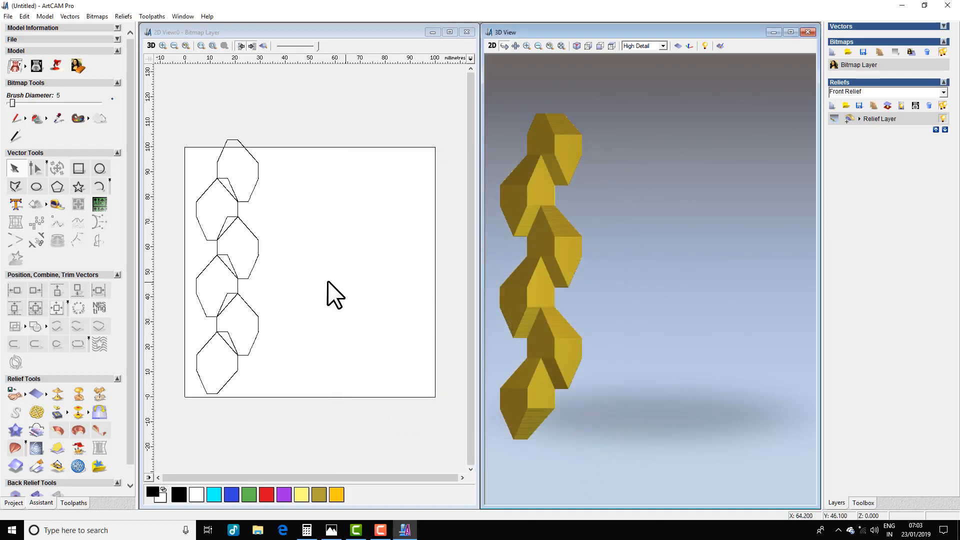
Reset the relief to zero and delete all the piece outlines from the sheet
{"action": "scroll", "coordinate": [315, 281], "scroll_direction": "down", "scroll_amount": 1}
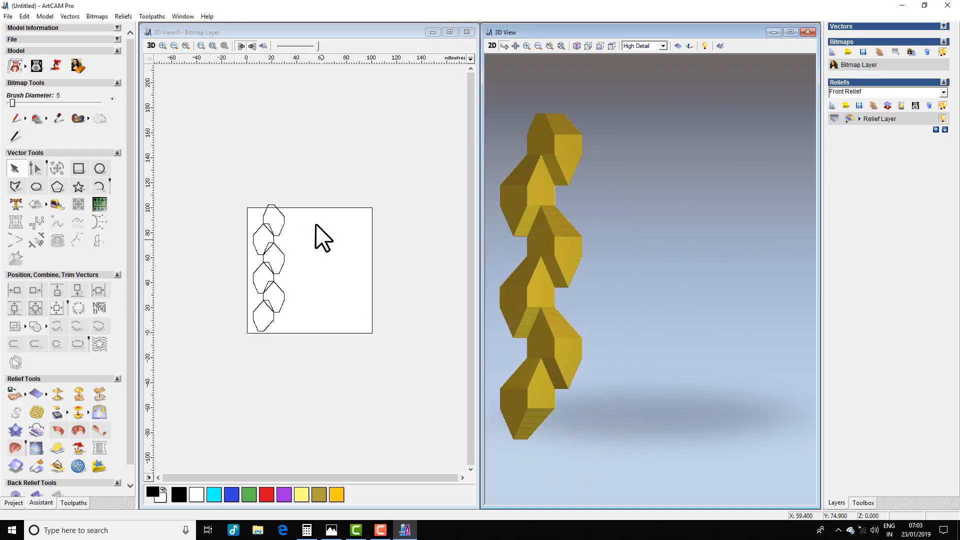
{"action": "left_click", "coordinate": [39, 394]}
{"action": "left_click_drag", "start_coordinate": [323, 156], "coordinate": [199, 379]}
{"action": "key", "text": "Delete"}
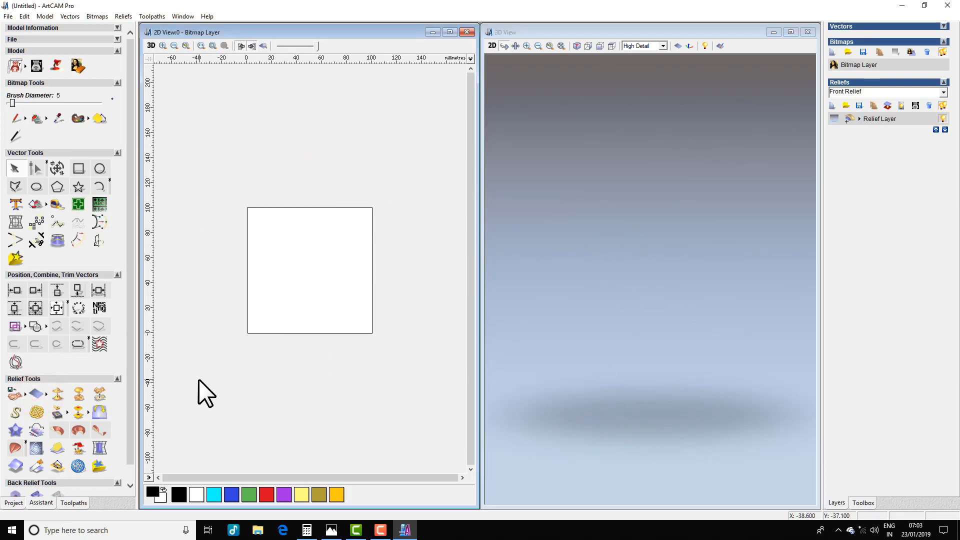
Load the saved relief t51 as a 3D clipart for pasting
{"action": "left_click", "coordinate": [32, 393]}
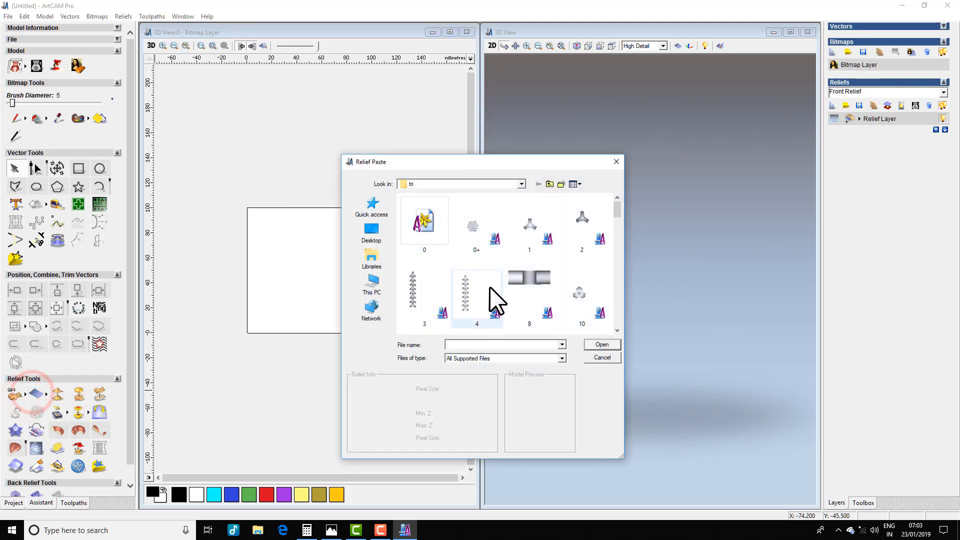
{"action": "scroll", "coordinate": [530, 280], "scroll_direction": "down", "scroll_amount": 10}
{"action": "left_click", "coordinate": [583, 321]}
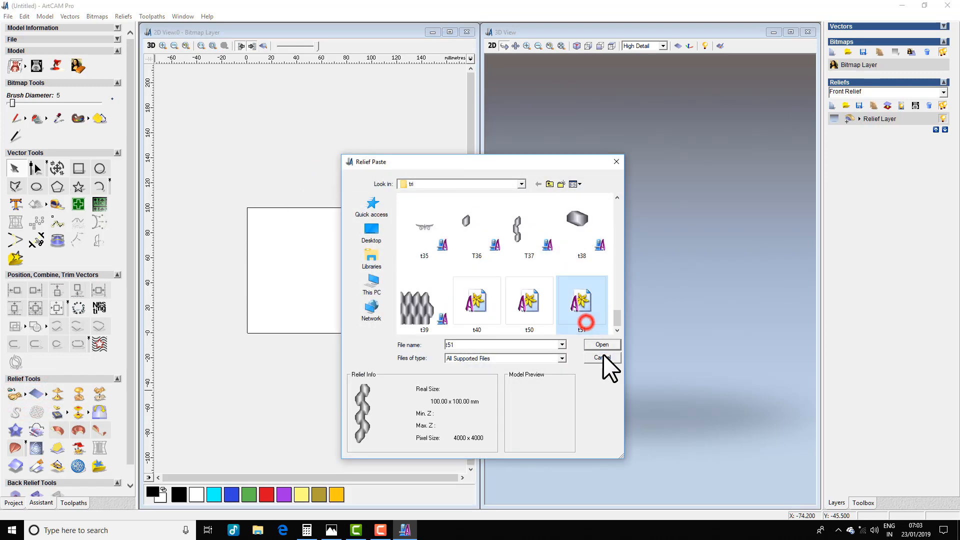
{"action": "left_click", "coordinate": [604, 345]}
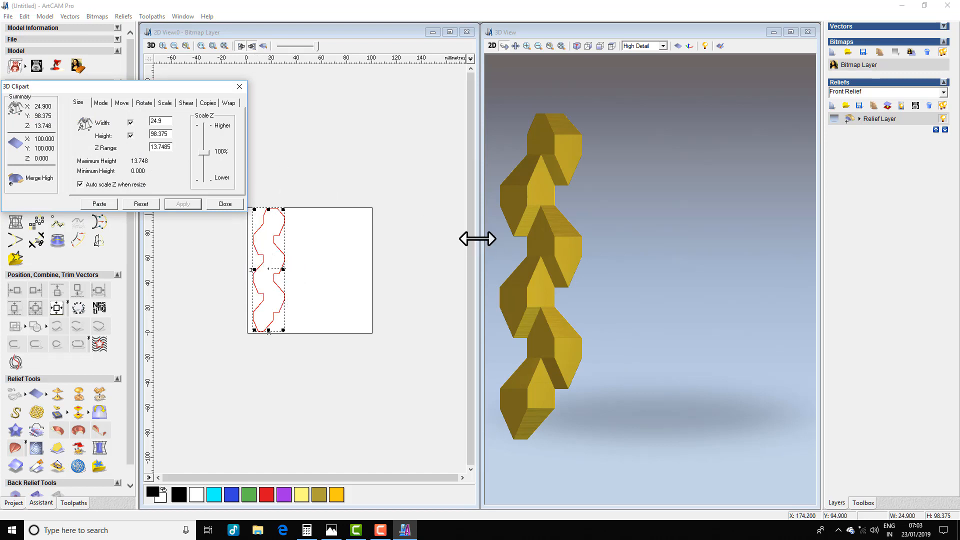
Show the zero plane in the 3D view, place the t51 column across the model's left edge and paste it
{"action": "left_click", "coordinate": [678, 45]}
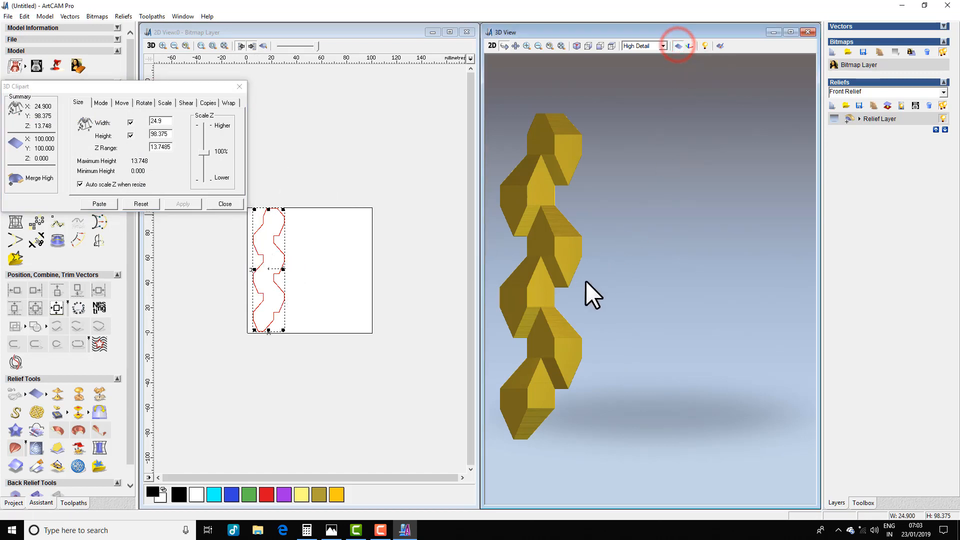
{"action": "scroll", "coordinate": [632, 230], "scroll_direction": "down", "scroll_amount": 3}
{"action": "scroll", "coordinate": [589, 235], "scroll_direction": "up", "scroll_amount": 1}
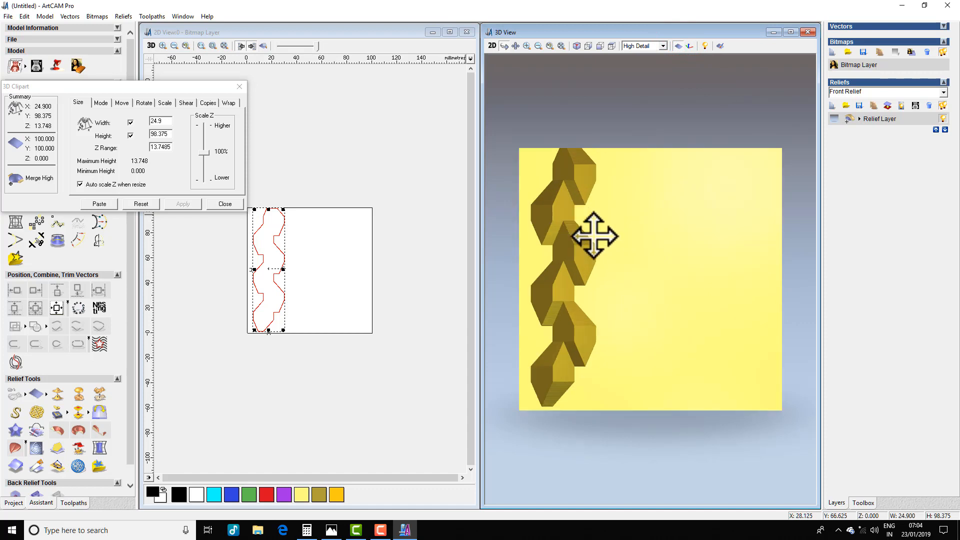
{"action": "left_click_drag", "start_coordinate": [298, 286], "coordinate": [298, 286]}
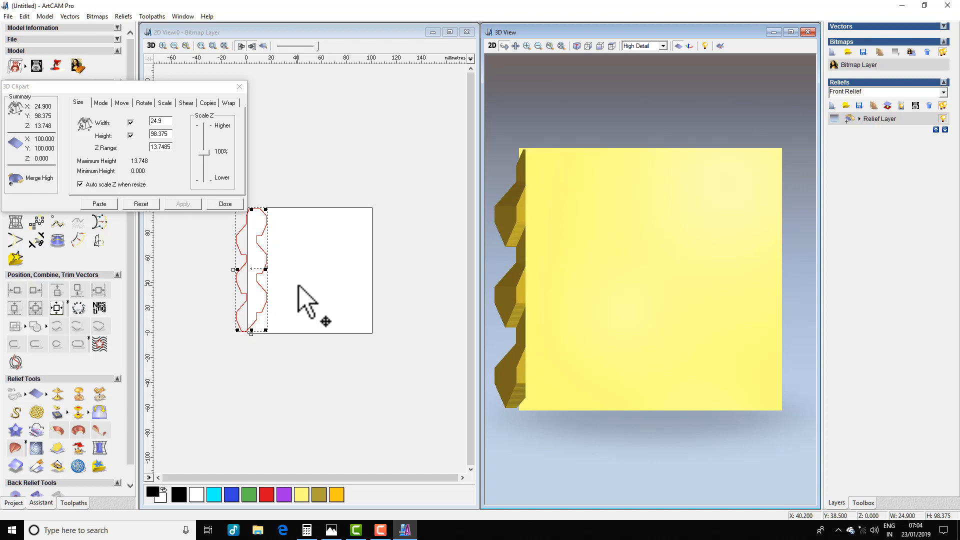
{"action": "left_click", "coordinate": [98, 103]}
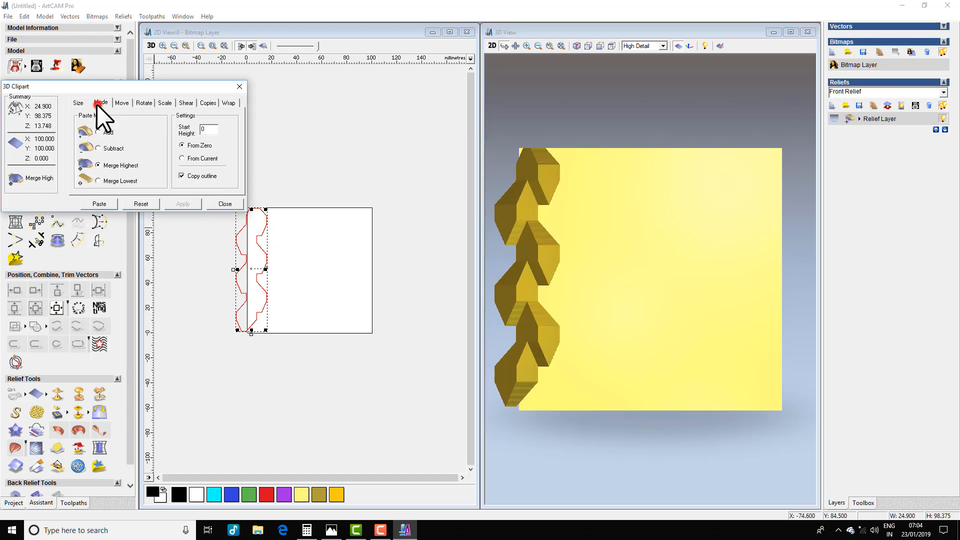
{"action": "left_click", "coordinate": [77, 103]}
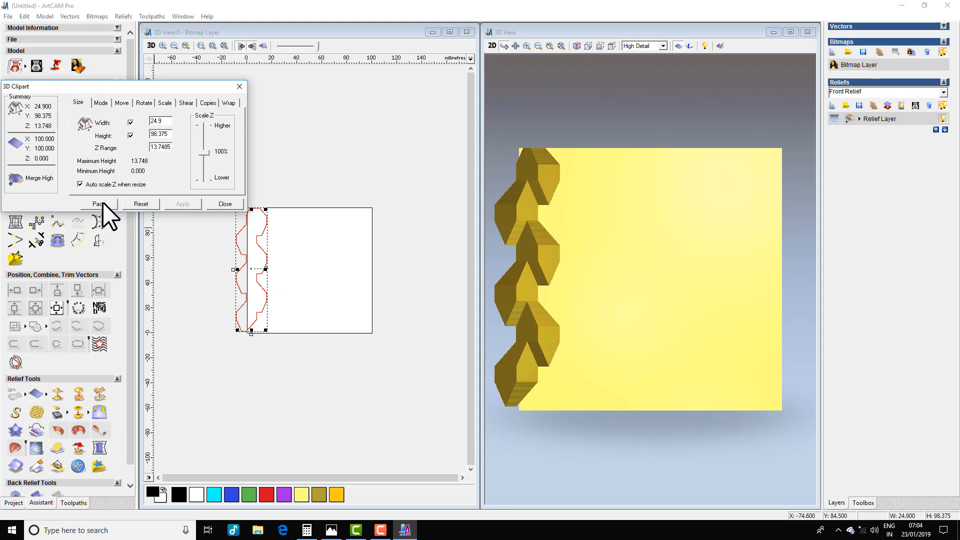
{"action": "left_click", "coordinate": [99, 204]}
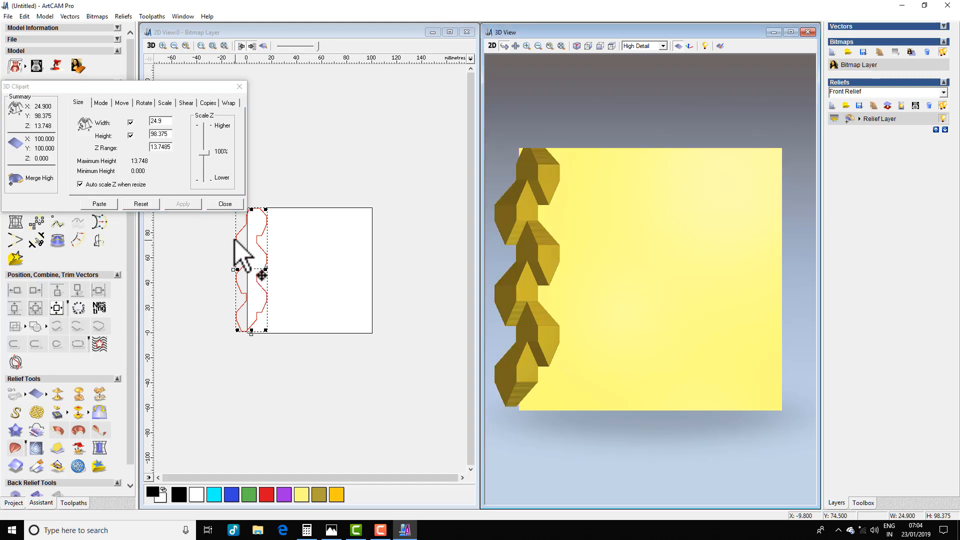
Place a second column copy against the first one's right side, nudge it left and vertically until the pieces interlock, and paste it
{"action": "left_click_drag", "start_coordinate": [235, 238], "coordinate": [256, 242]}
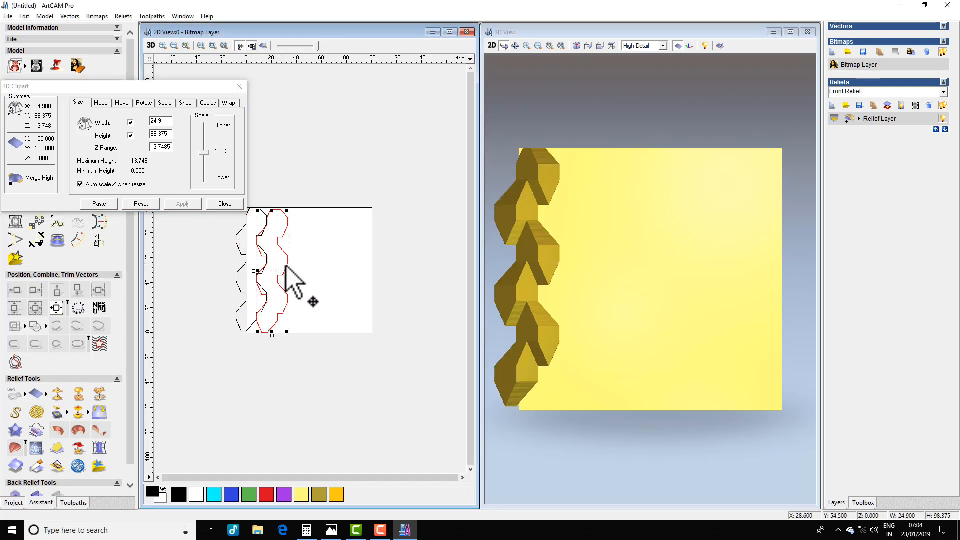
{"action": "scroll", "coordinate": [557, 221], "scroll_direction": "up", "scroll_amount": 3}
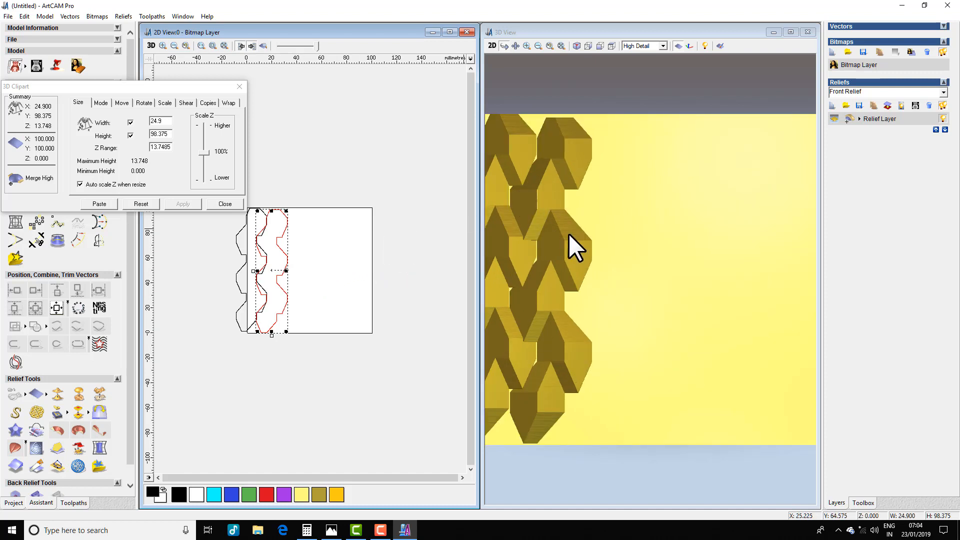
{"action": "key", "text": "Left"}
{"action": "key", "text": "Left"}
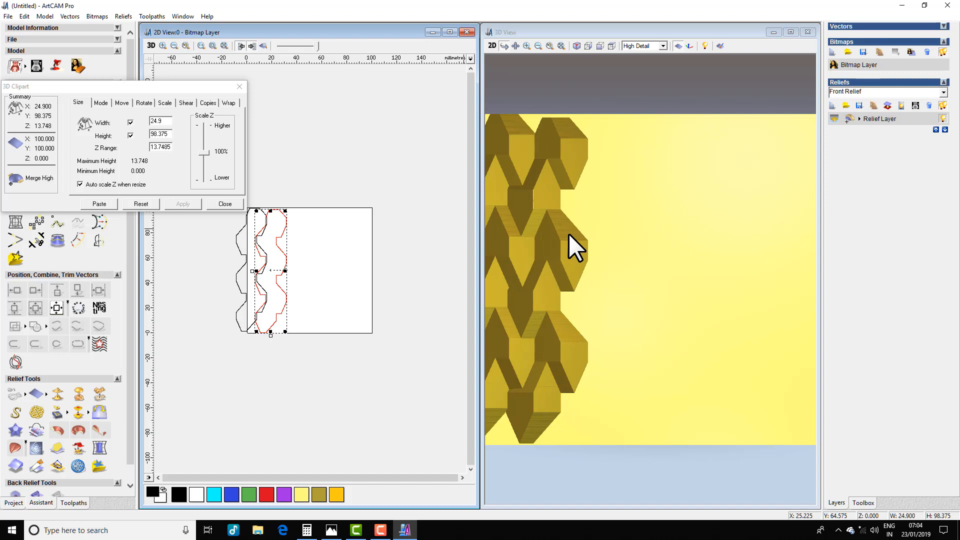
{"action": "key", "text": "Up"}
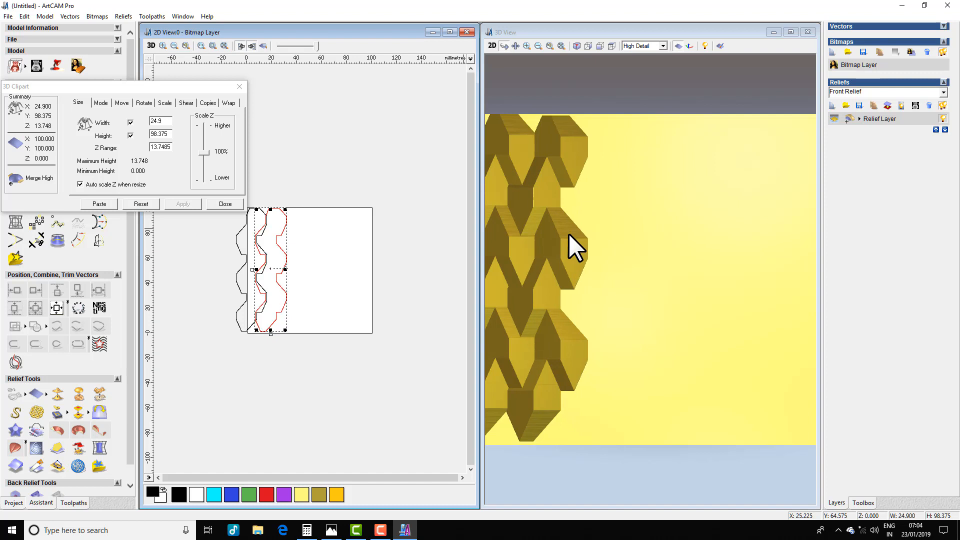
{"action": "key", "text": "Up"}
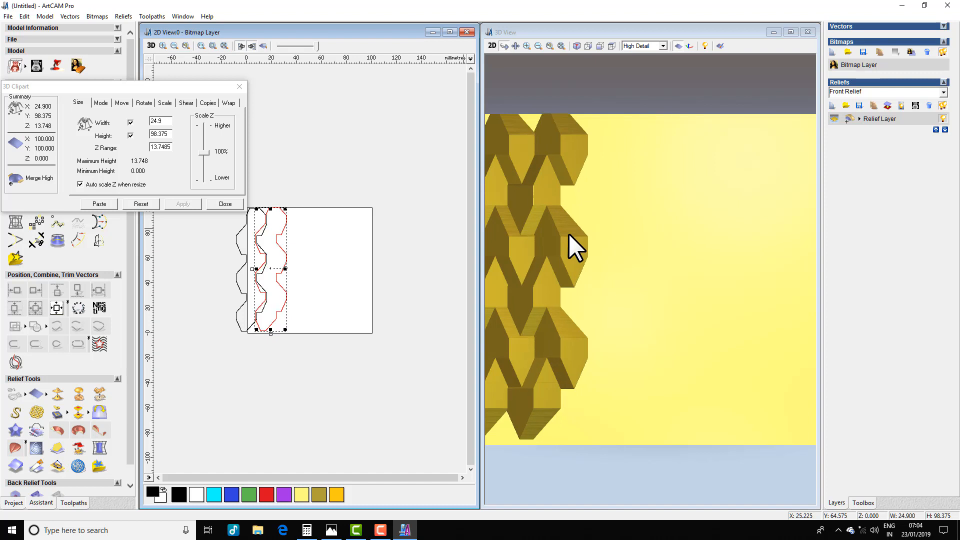
{"action": "key", "text": "Up"}
{"action": "key", "text": "Down"}
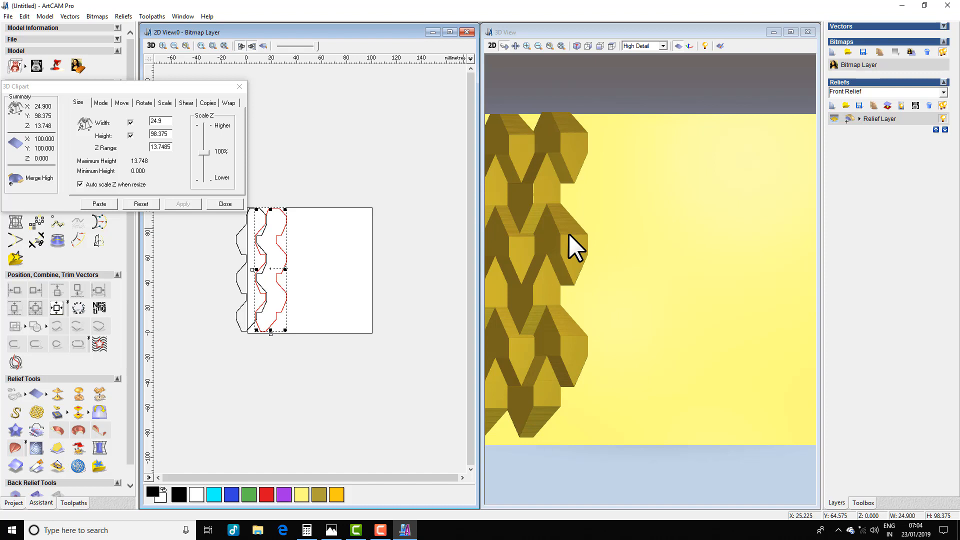
{"action": "key", "text": "Down"}
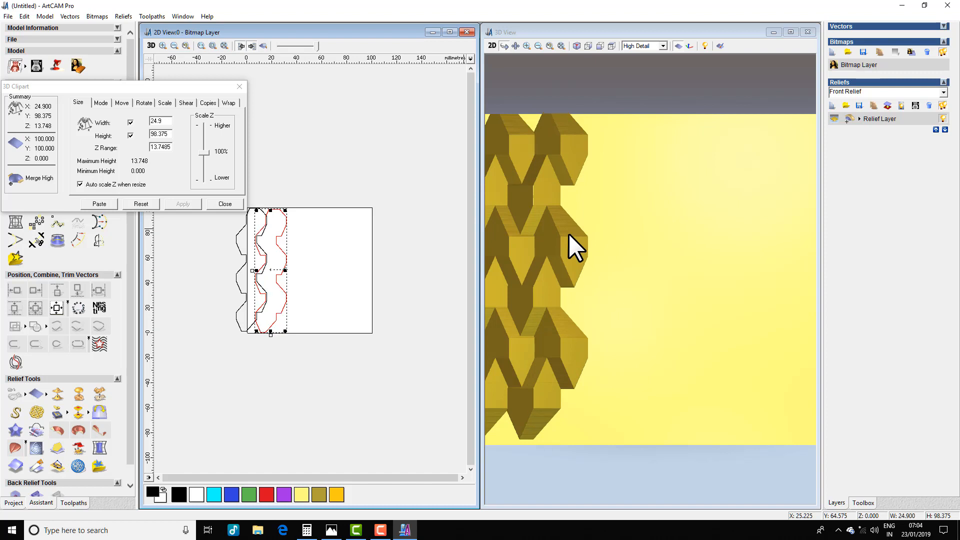
{"action": "key", "text": "Down"}
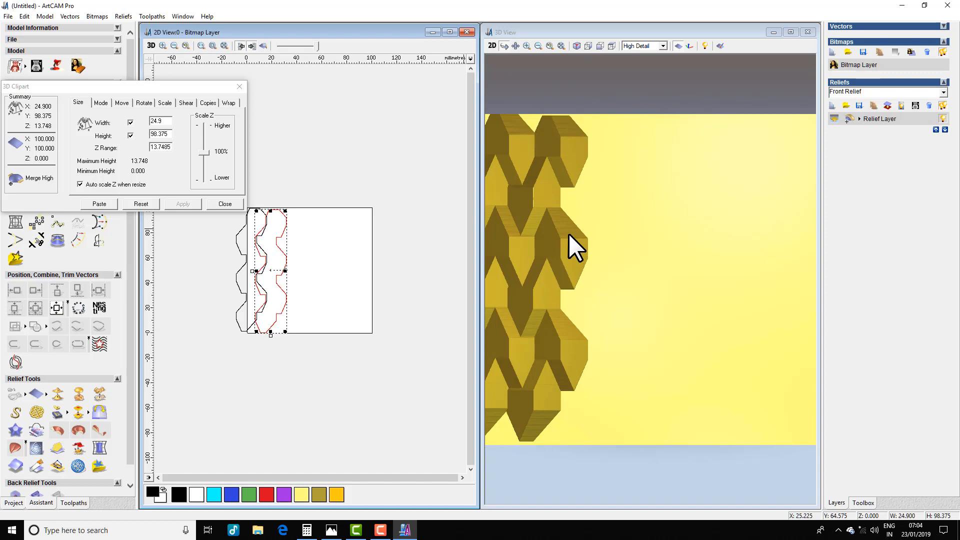
{"action": "key", "text": "Down"}
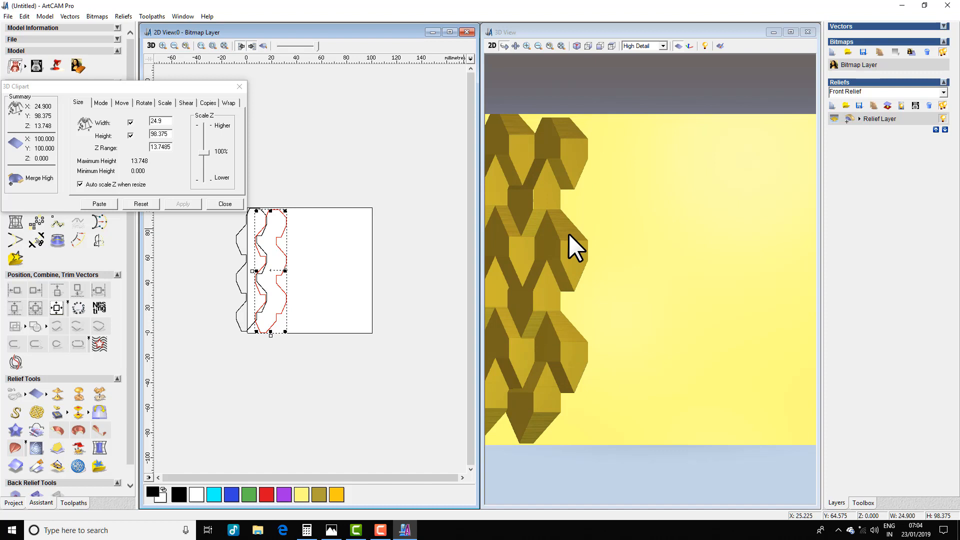
{"action": "left_click", "coordinate": [95, 202]}
Place a third column copy to the right of the second, nudge it into alignment with the interlocking pieces and paste it
{"action": "left_click", "coordinate": [274, 262]}
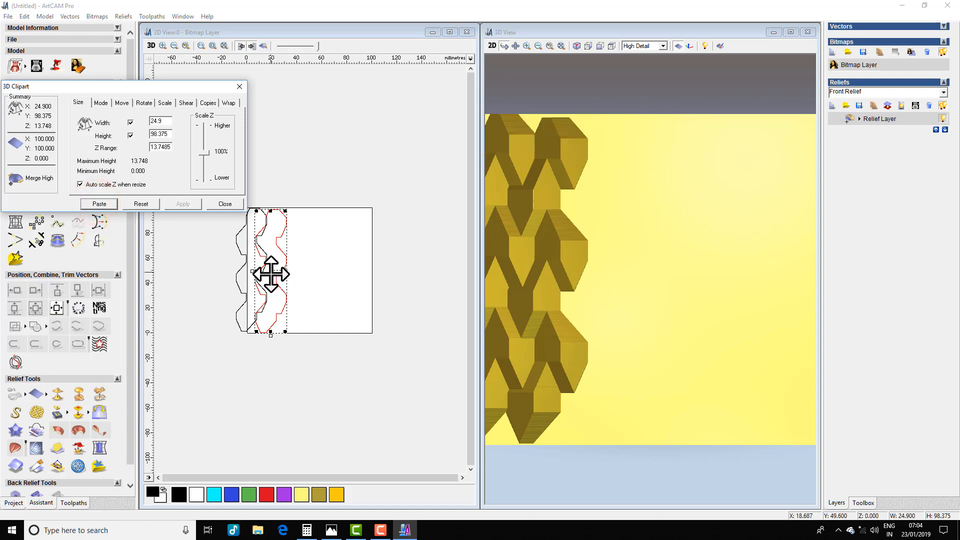
{"action": "left_click_drag", "start_coordinate": [270, 274], "coordinate": [311, 269]}
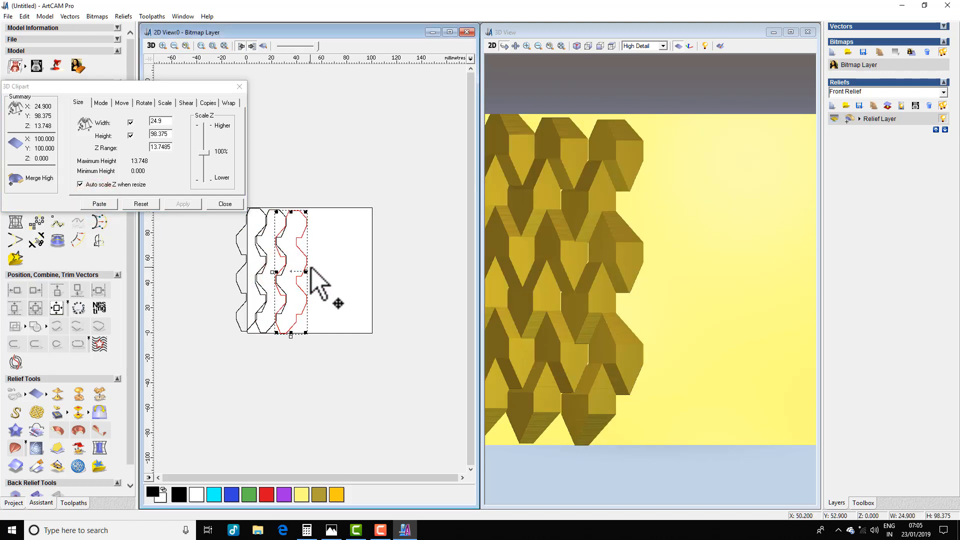
{"action": "key", "text": "Up"}
{"action": "key", "text": "Up"}
{"action": "key", "text": "Up"}
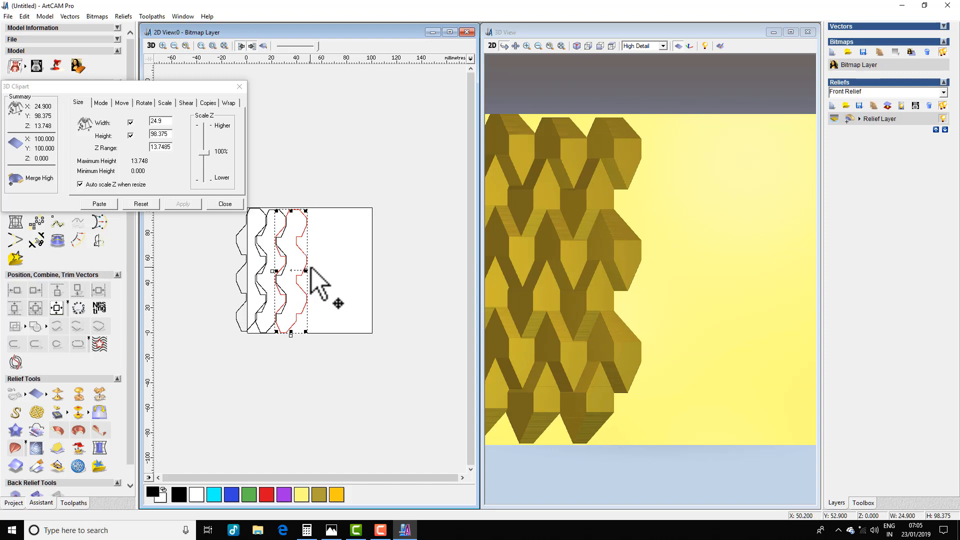
{"action": "key", "text": "Up"}
{"action": "key", "text": "Up"}
{"action": "left_click", "coordinate": [100, 203]}
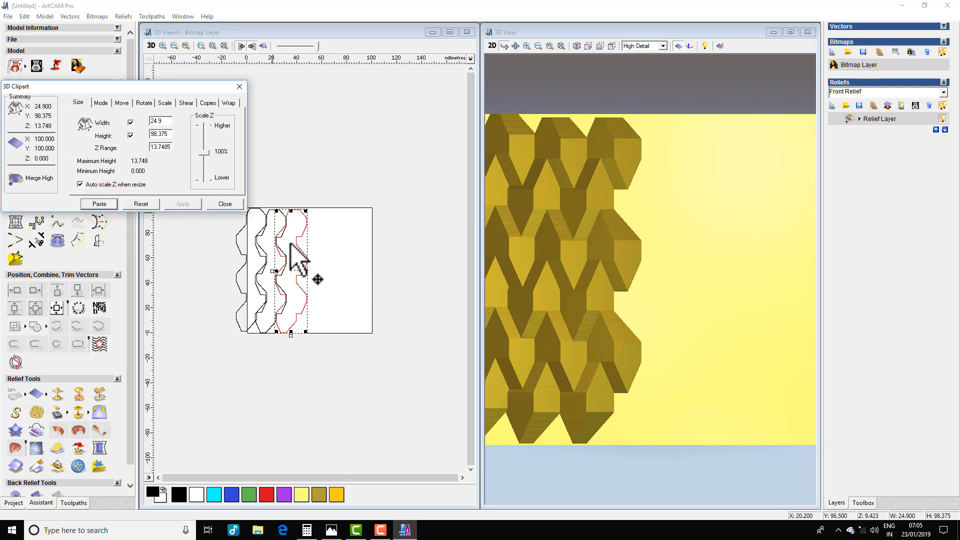
Paste the fourth to seventh column copies side by side past the model's right edge and finish the clipart pasting
{"action": "left_click_drag", "start_coordinate": [289, 270], "coordinate": [337, 275]}
{"action": "left_click", "coordinate": [98, 206]}
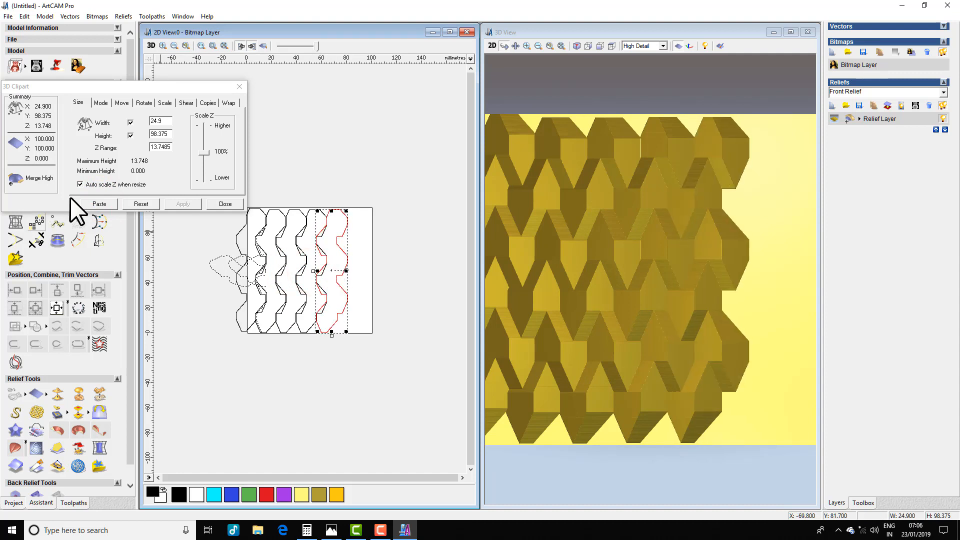
{"action": "left_click", "coordinate": [99, 204]}
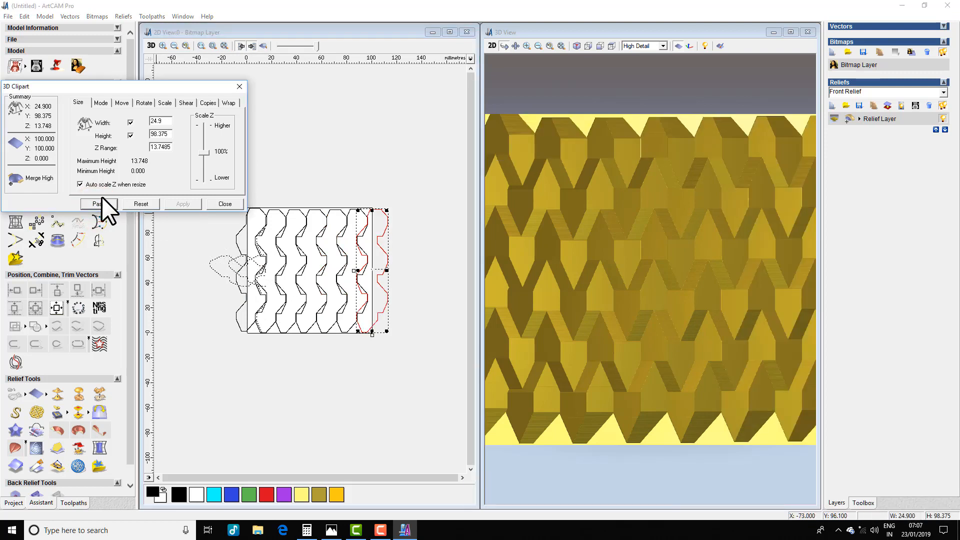
{"action": "left_click", "coordinate": [100, 203]}
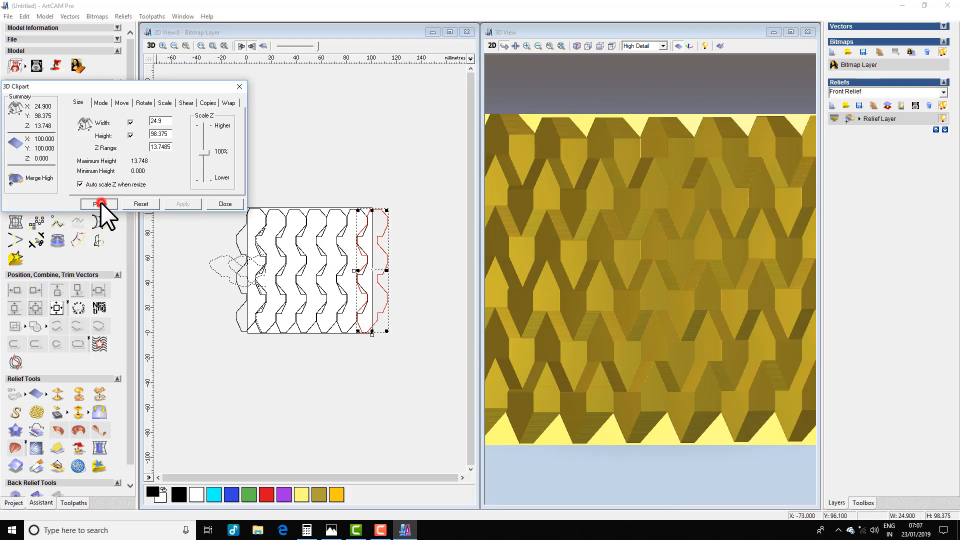
{"action": "left_click", "coordinate": [226, 205]}
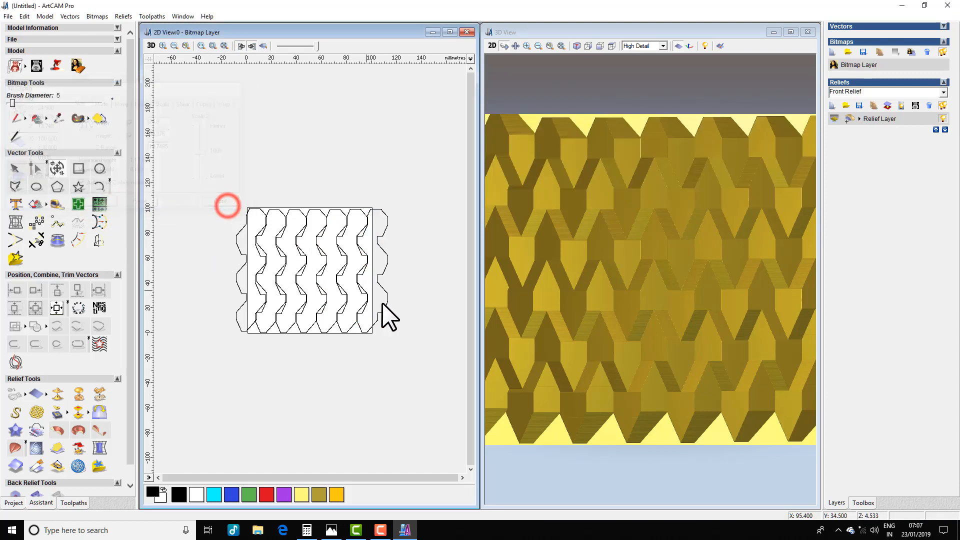
Draw a rectangle about 96 by 90 mm over the pattern and centre it in the page
{"action": "left_click", "coordinate": [77, 166]}
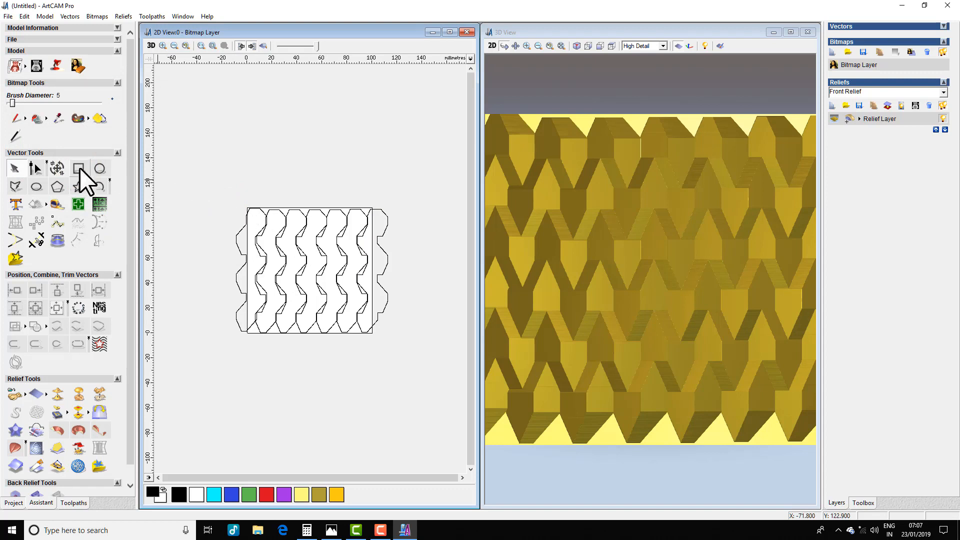
{"action": "left_click", "coordinate": [79, 169]}
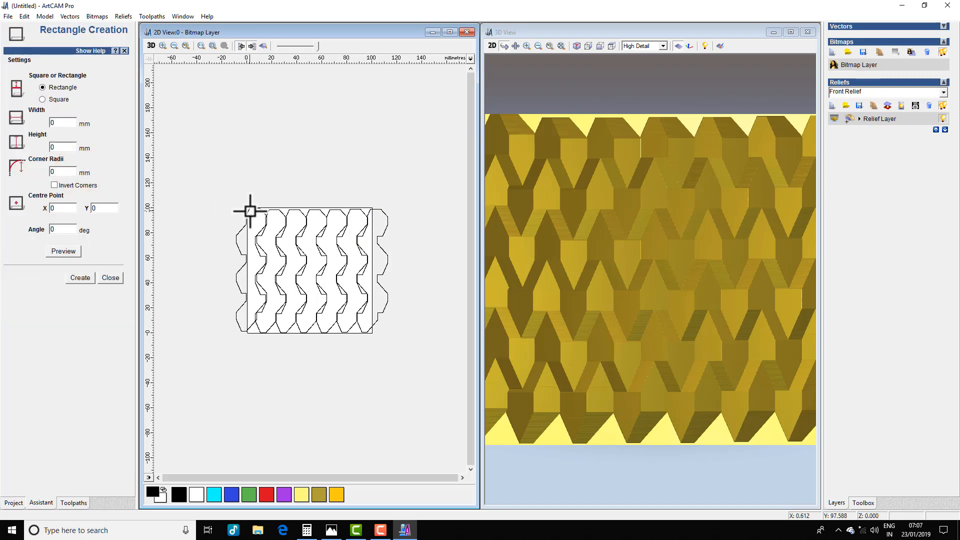
{"action": "left_click_drag", "start_coordinate": [250, 211], "coordinate": [369, 325]}
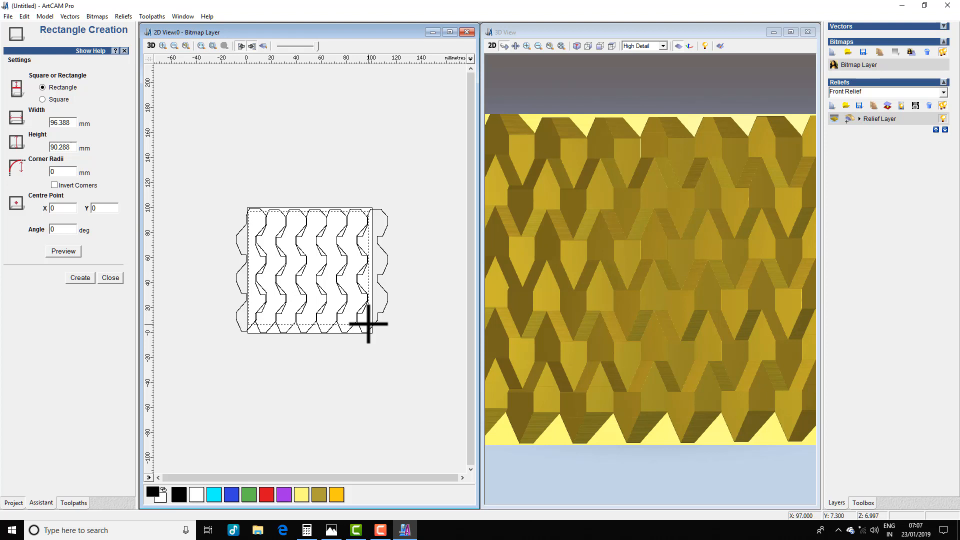
{"action": "left_click", "coordinate": [328, 245]}
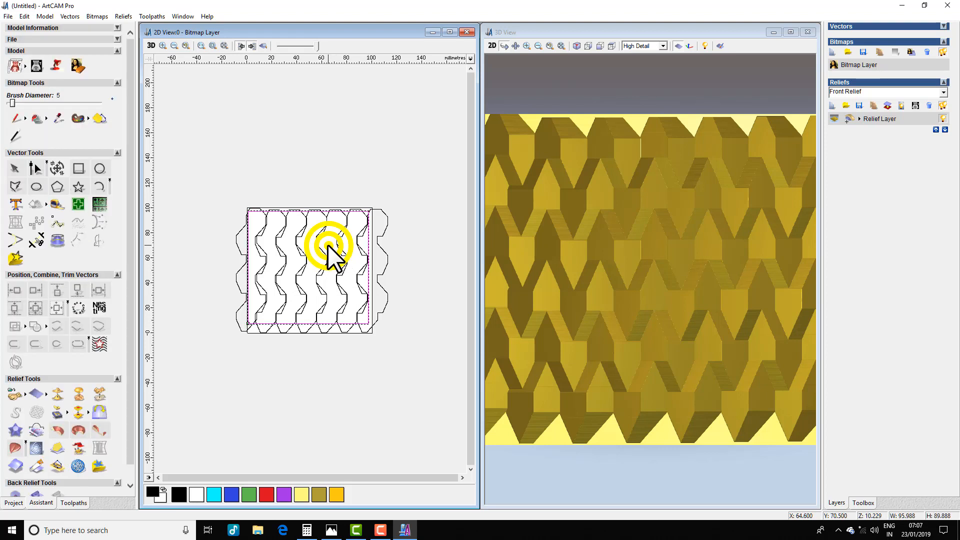
{"action": "left_click", "coordinate": [56, 304]}
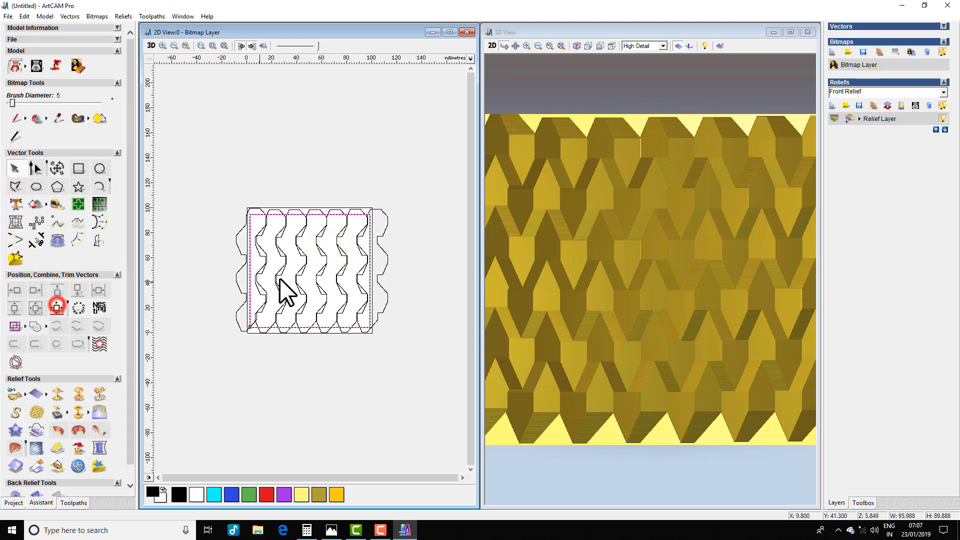
Zero the relief outside the rectangle with the Shape Editor's Zero Rest operation
{"action": "double_click", "coordinate": [362, 214]}
{"action": "left_click", "coordinate": [509, 329]}
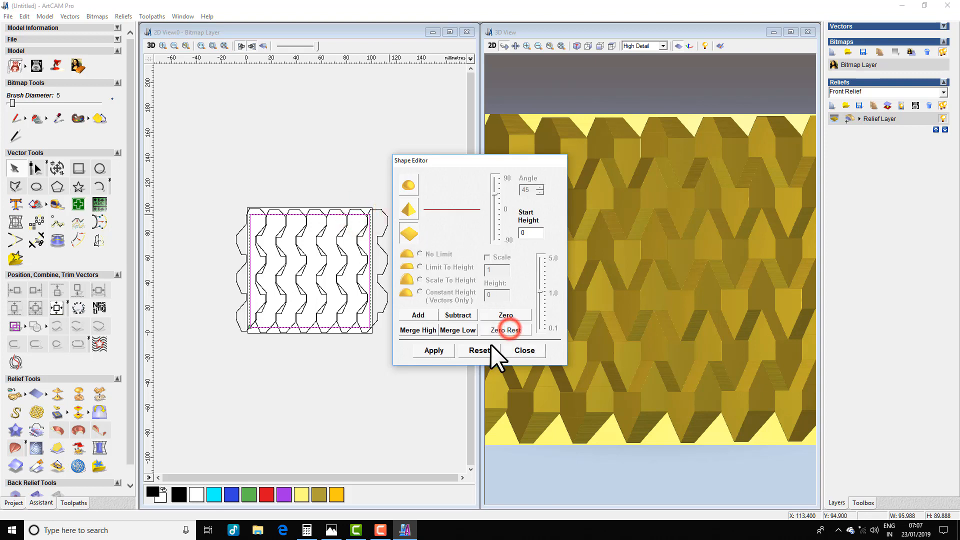
{"action": "left_click", "coordinate": [478, 350]}
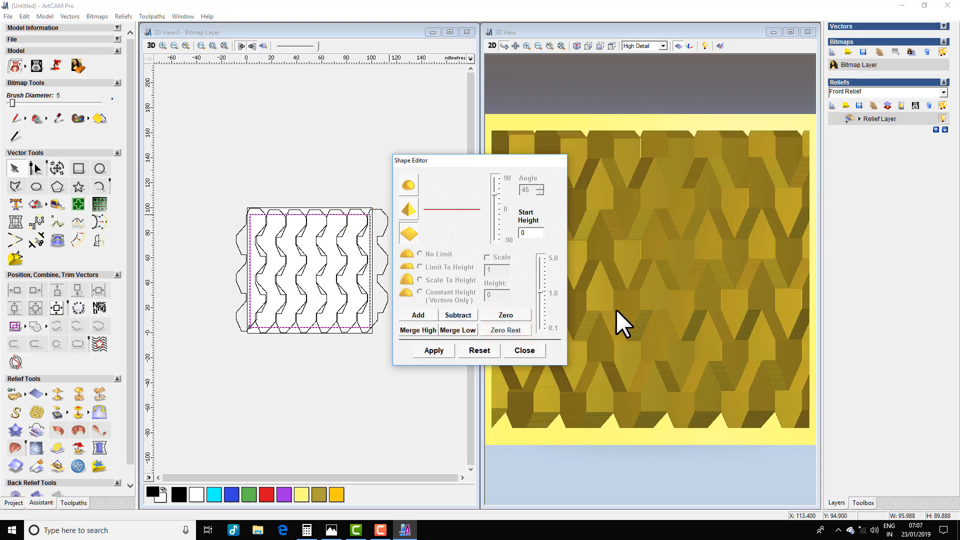
Close the Shape Editor, maximize the 3D view and scale the whole layer's relief height to 8 mm
{"action": "left_click", "coordinate": [525, 350]}
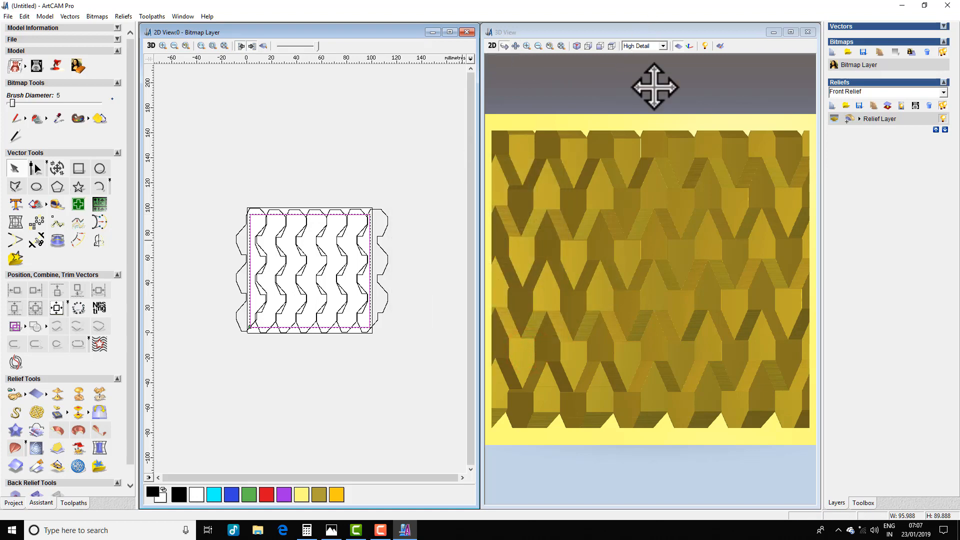
{"action": "left_click", "coordinate": [791, 32]}
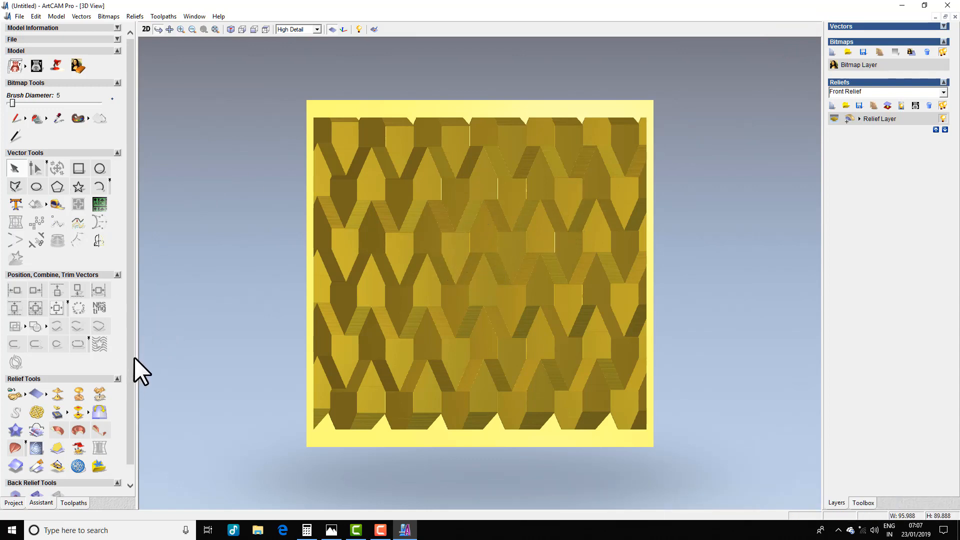
{"action": "left_click", "coordinate": [98, 394]}
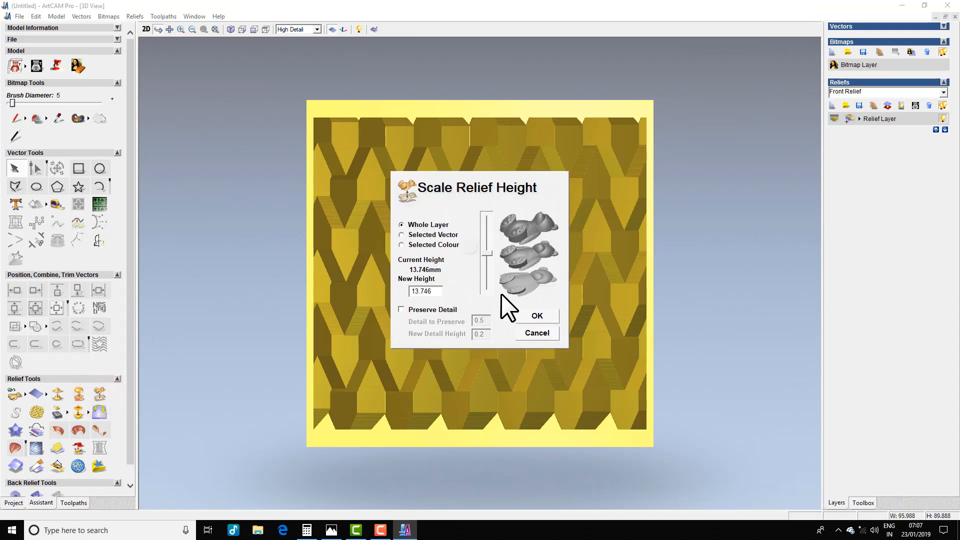
{"action": "double_click", "coordinate": [426, 291]}
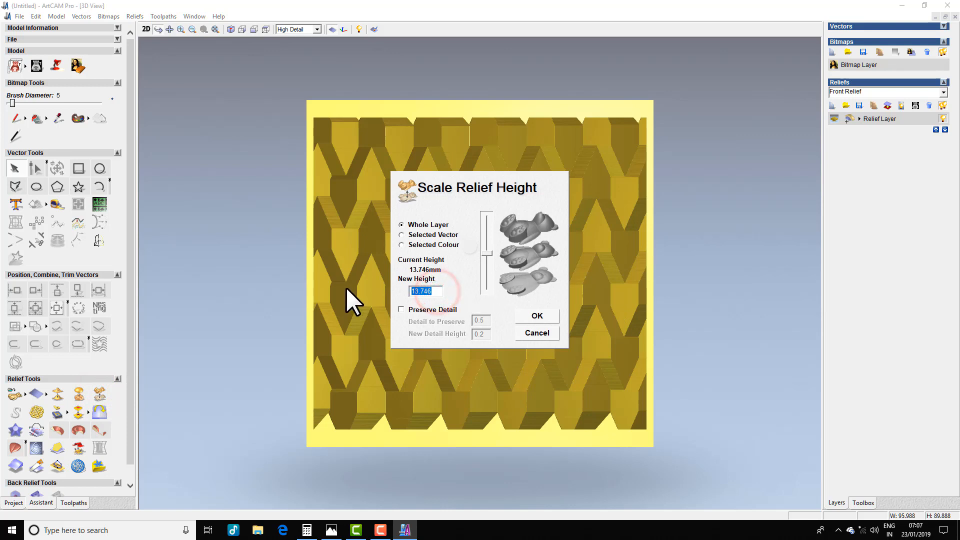
{"action": "type", "text": "8"}
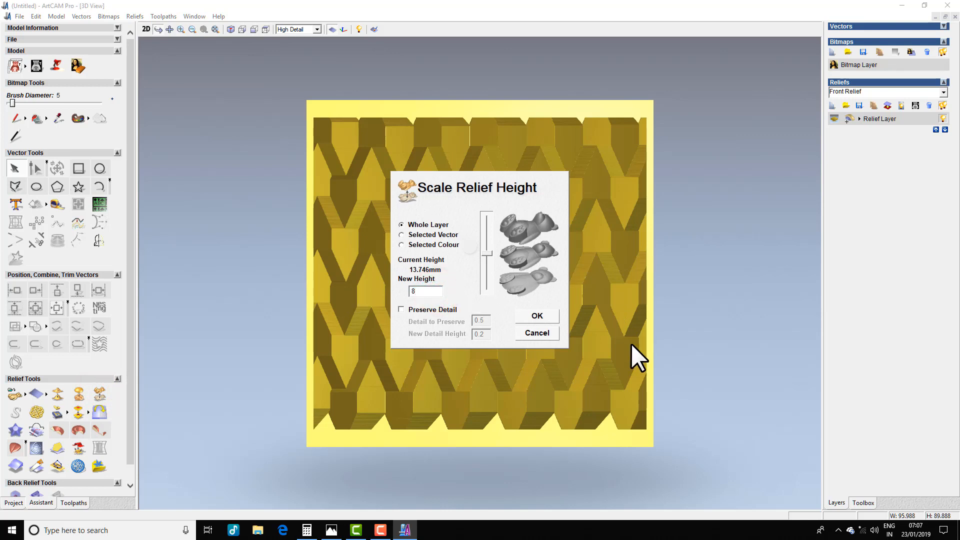
{"action": "left_click", "coordinate": [547, 316]}
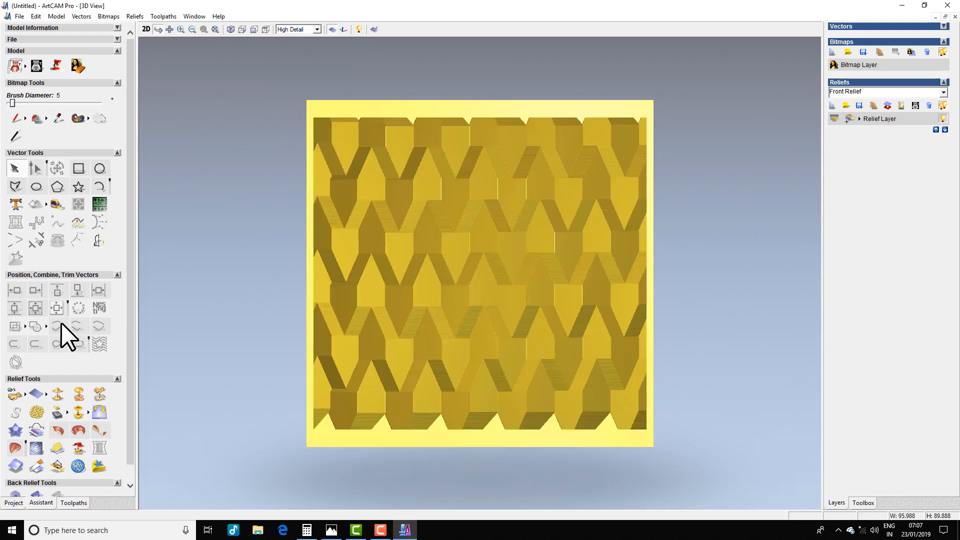
Smooth the whole relief layer with 5 smoothing passes
{"action": "left_click", "coordinate": [76, 394]}
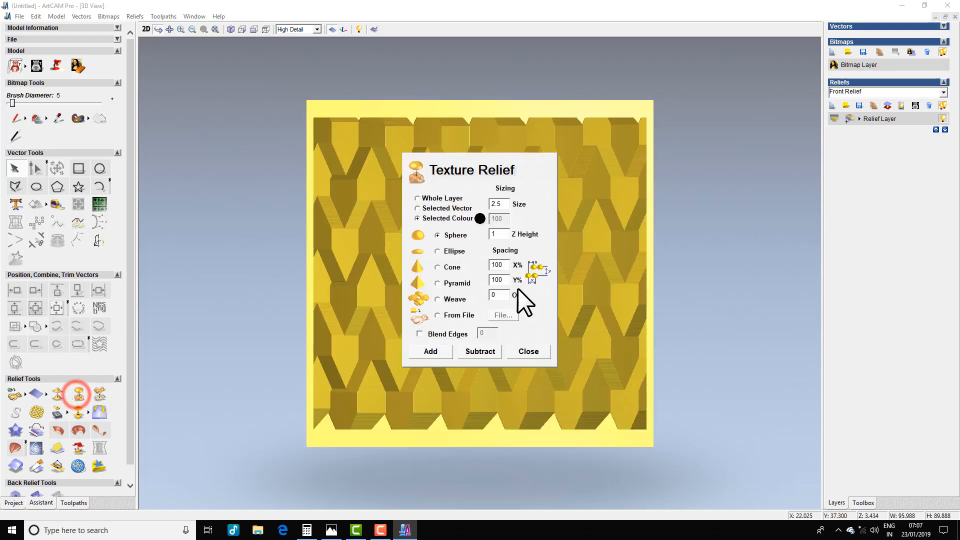
{"action": "left_click", "coordinate": [525, 352]}
{"action": "left_click", "coordinate": [58, 394]}
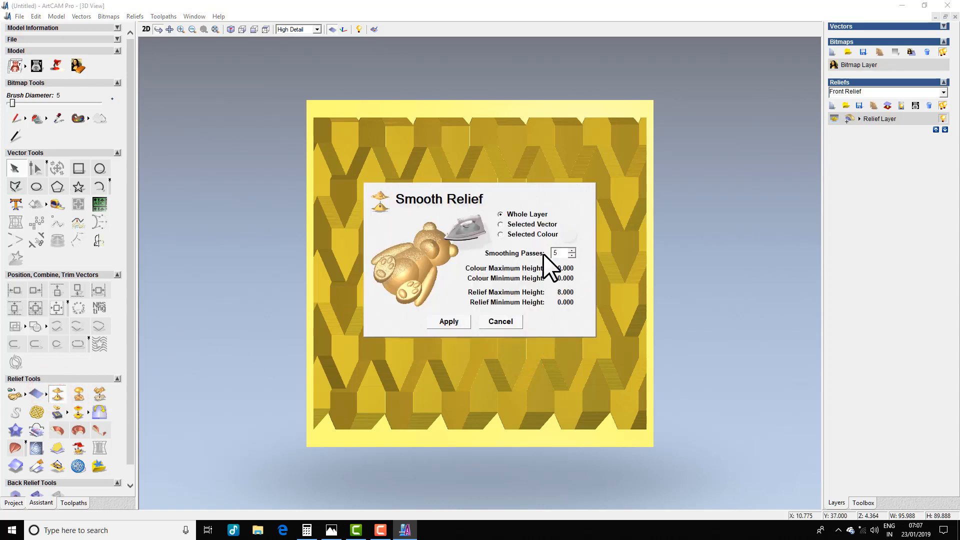
{"action": "left_click", "coordinate": [443, 322]}
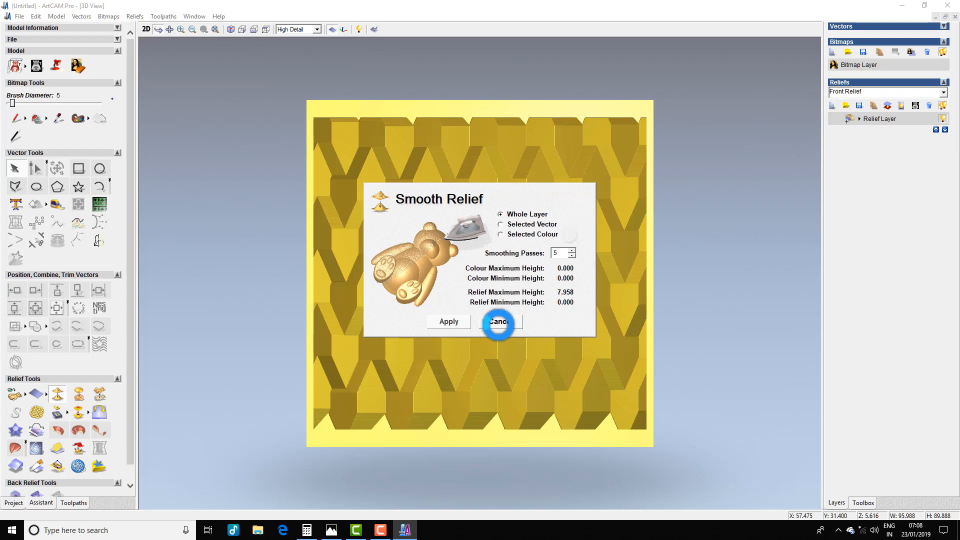
{"action": "left_click", "coordinate": [499, 323]}
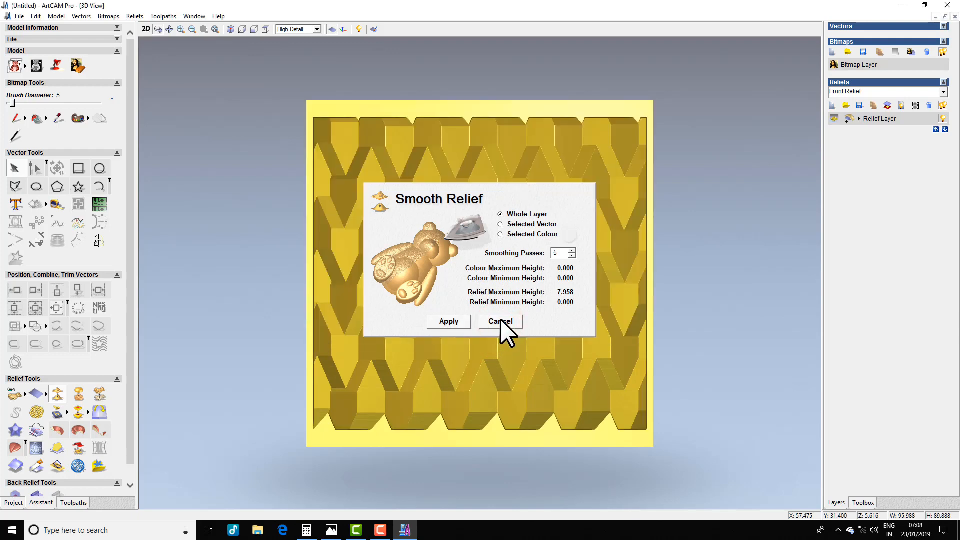
{"action": "left_click", "coordinate": [502, 326]}
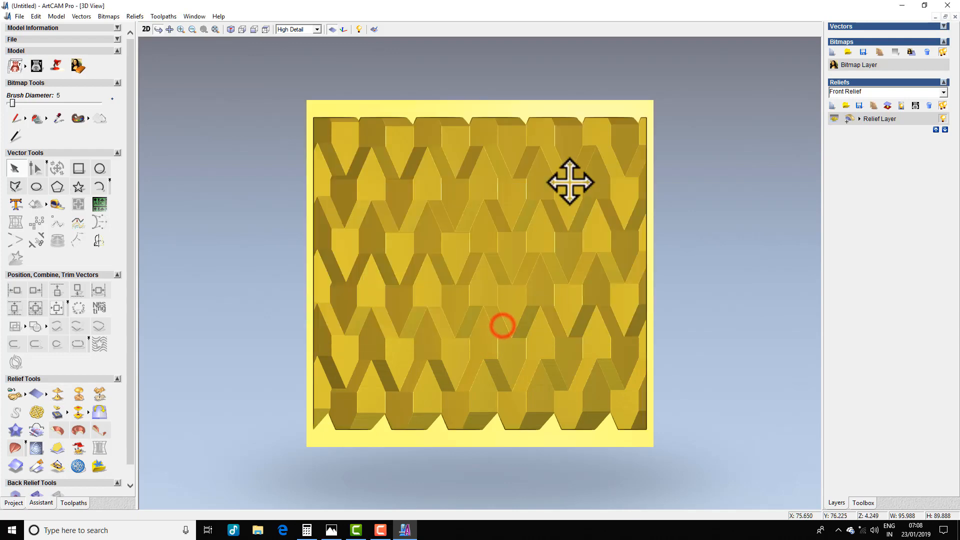
Tilt the relief in 3D, open the Lights and Material settings and choose the Modelling shading setup
{"action": "left_click_drag", "start_coordinate": [546, 392], "coordinate": [515, 375]}
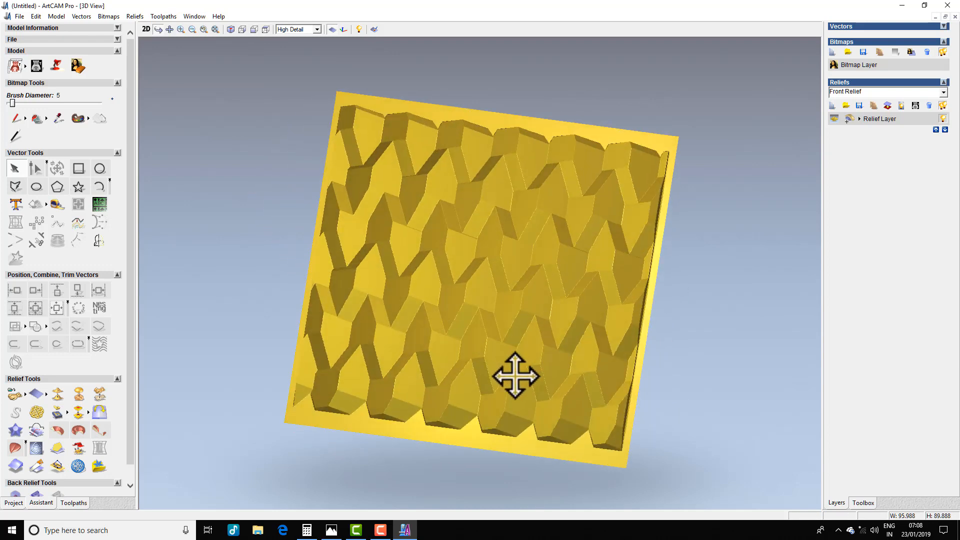
{"action": "left_click", "coordinate": [56, 65]}
{"action": "left_click", "coordinate": [107, 79]}
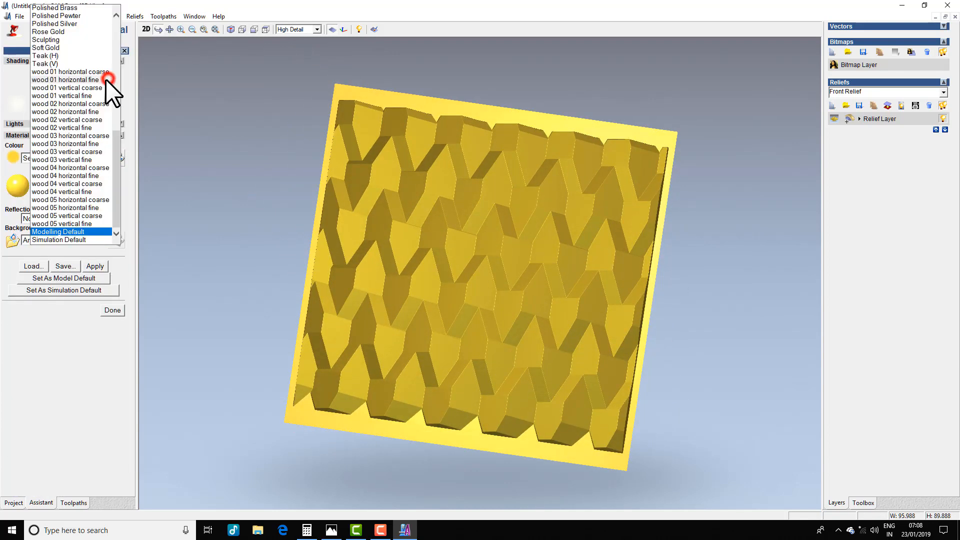
{"action": "scroll", "coordinate": [77, 105], "scroll_direction": "up", "scroll_amount": 3}
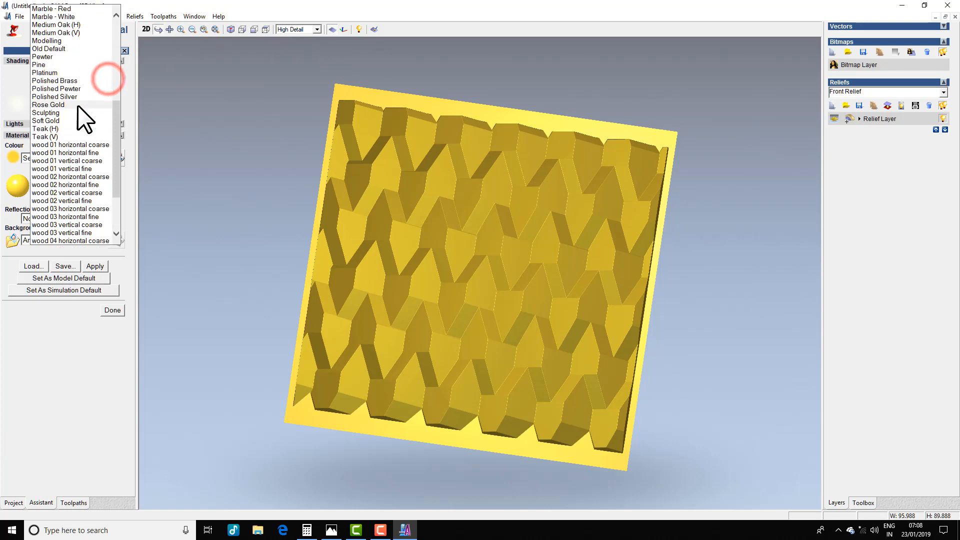
{"action": "left_click", "coordinate": [49, 41]}
Try the Marble - Dark shading setup for the relief
{"action": "left_click", "coordinate": [97, 78]}
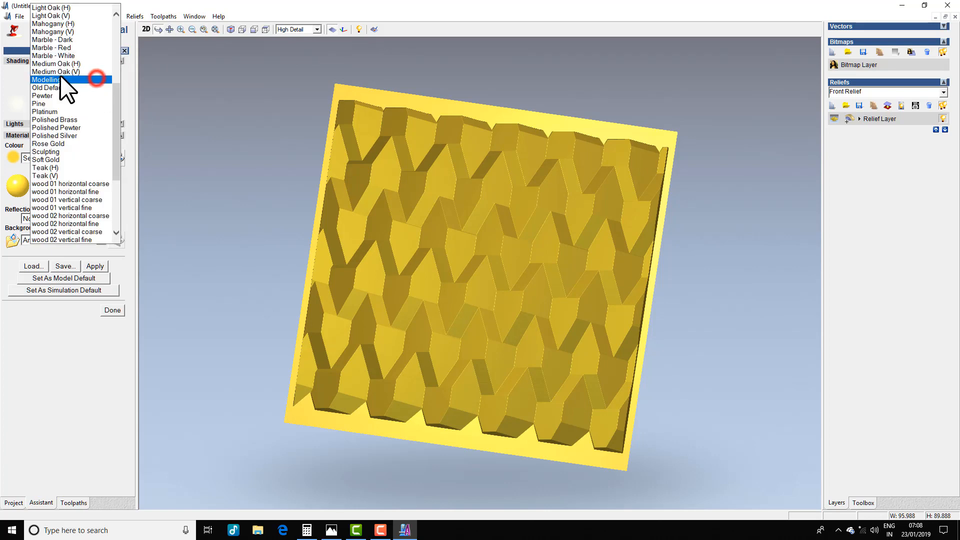
{"action": "scroll", "coordinate": [54, 66], "scroll_direction": "up", "scroll_amount": 1}
{"action": "left_click", "coordinate": [56, 60]}
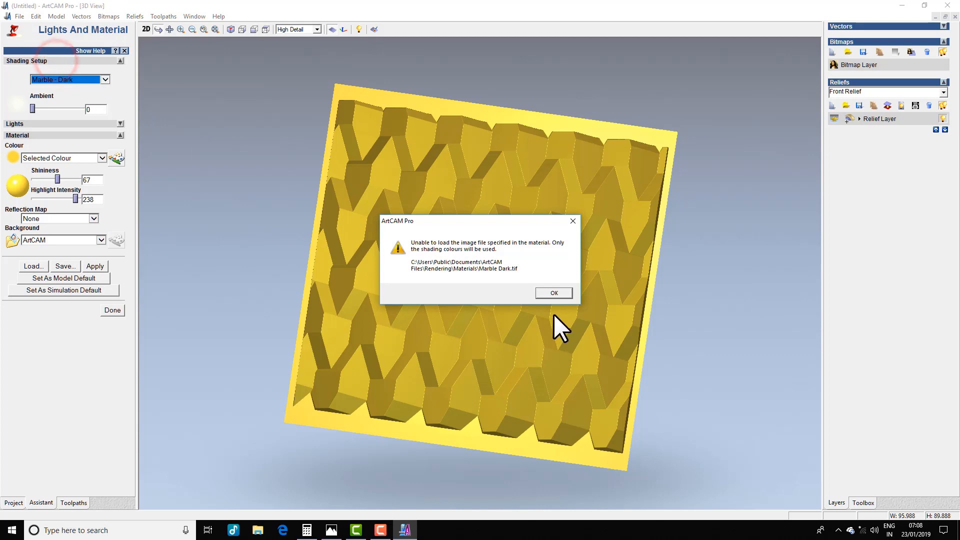
{"action": "left_click", "coordinate": [556, 296]}
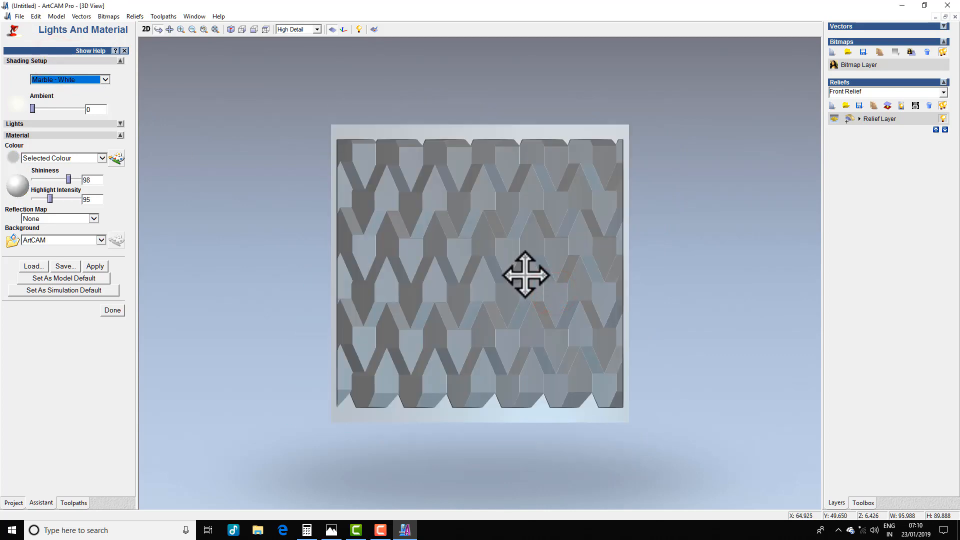
Inspect the faceted pattern up close and switch the shading setup from Marble - White to Modelling
{"action": "scroll", "coordinate": [525, 275], "scroll_direction": "up", "scroll_amount": 3}
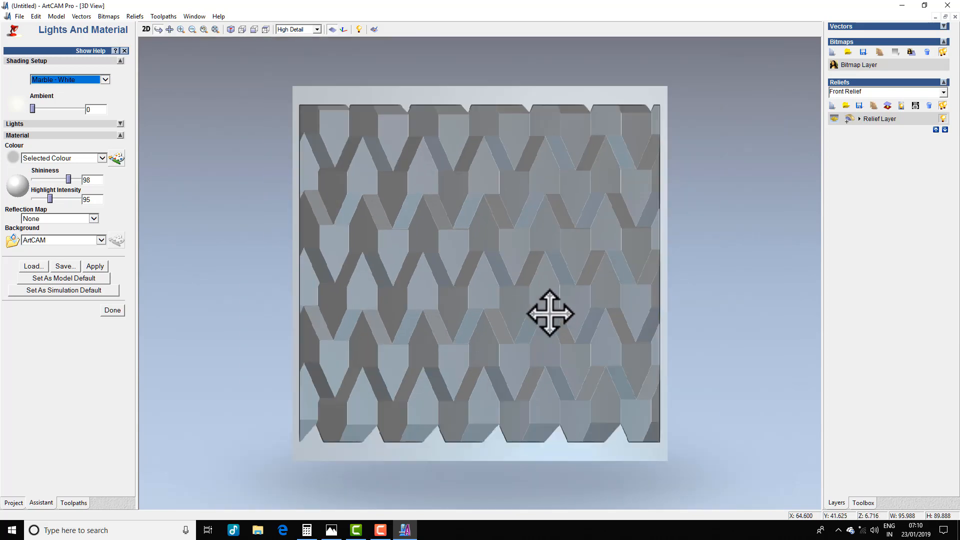
{"action": "scroll", "coordinate": [550, 315], "scroll_direction": "down", "scroll_amount": 3}
{"action": "scroll", "coordinate": [560, 261], "scroll_direction": "up", "scroll_amount": 2}
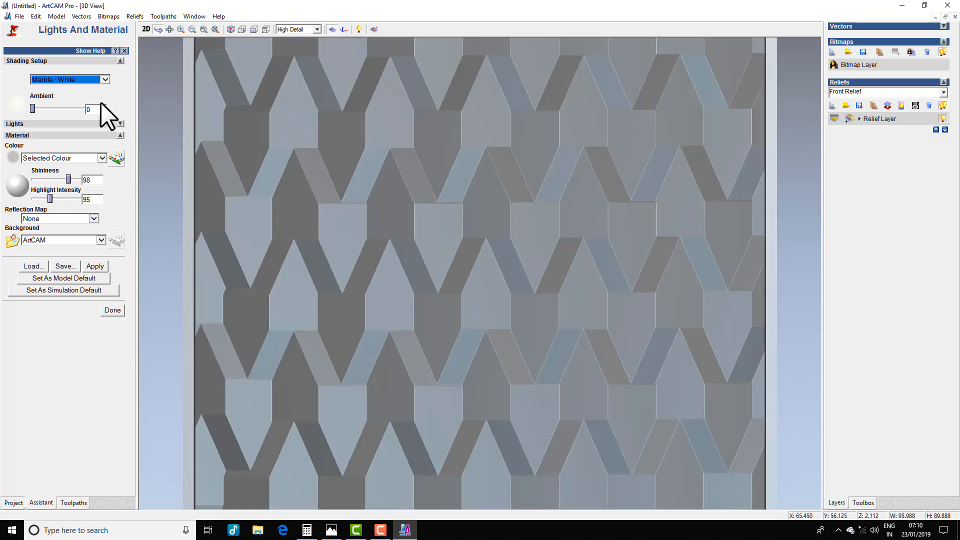
{"action": "left_click", "coordinate": [105, 80]}
{"action": "left_click", "coordinate": [65, 104]}
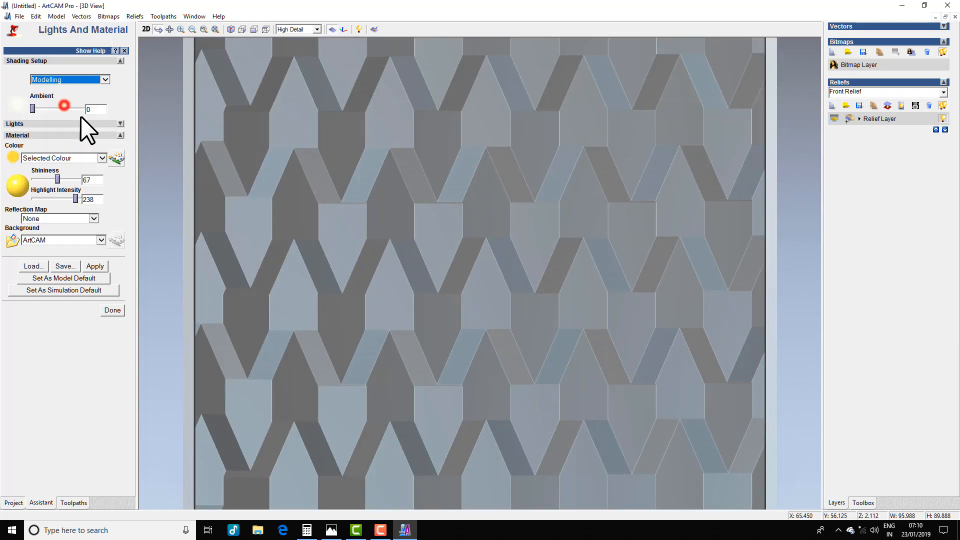